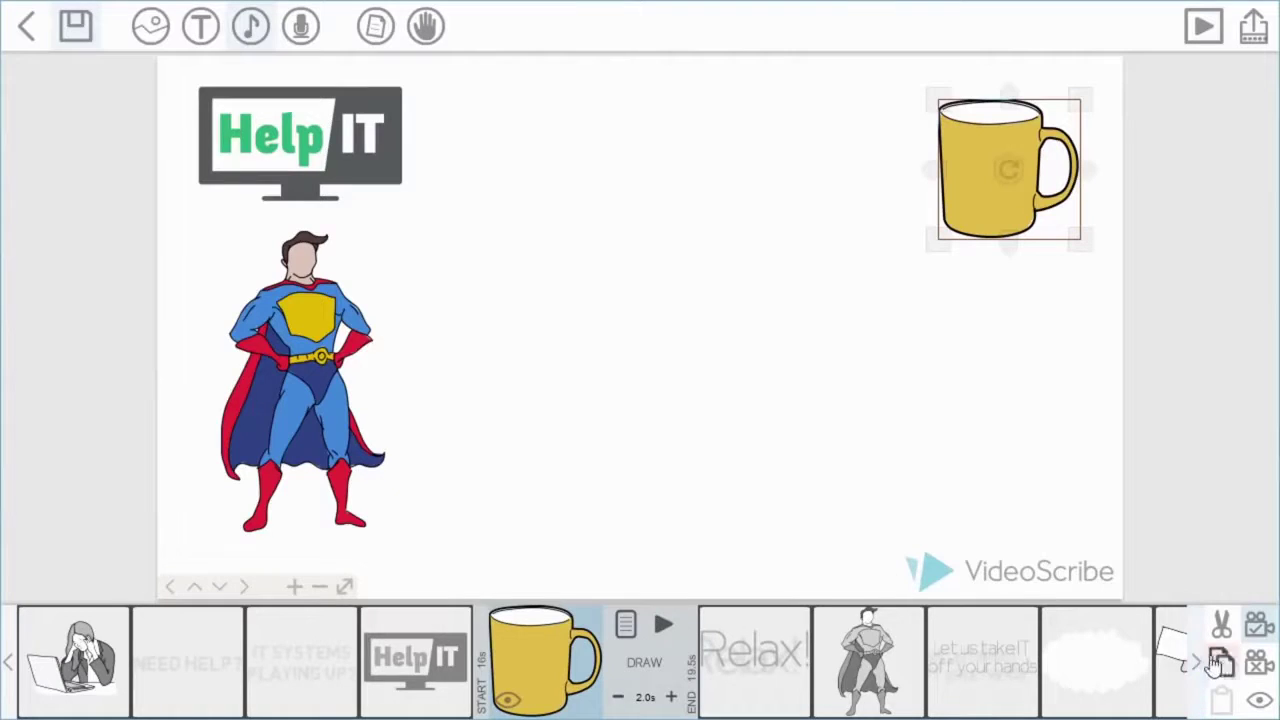
- Paste a copy of the yellow mug and place it beside the superhero's legs
{"action": "left_click", "coordinate": [1222, 700]}
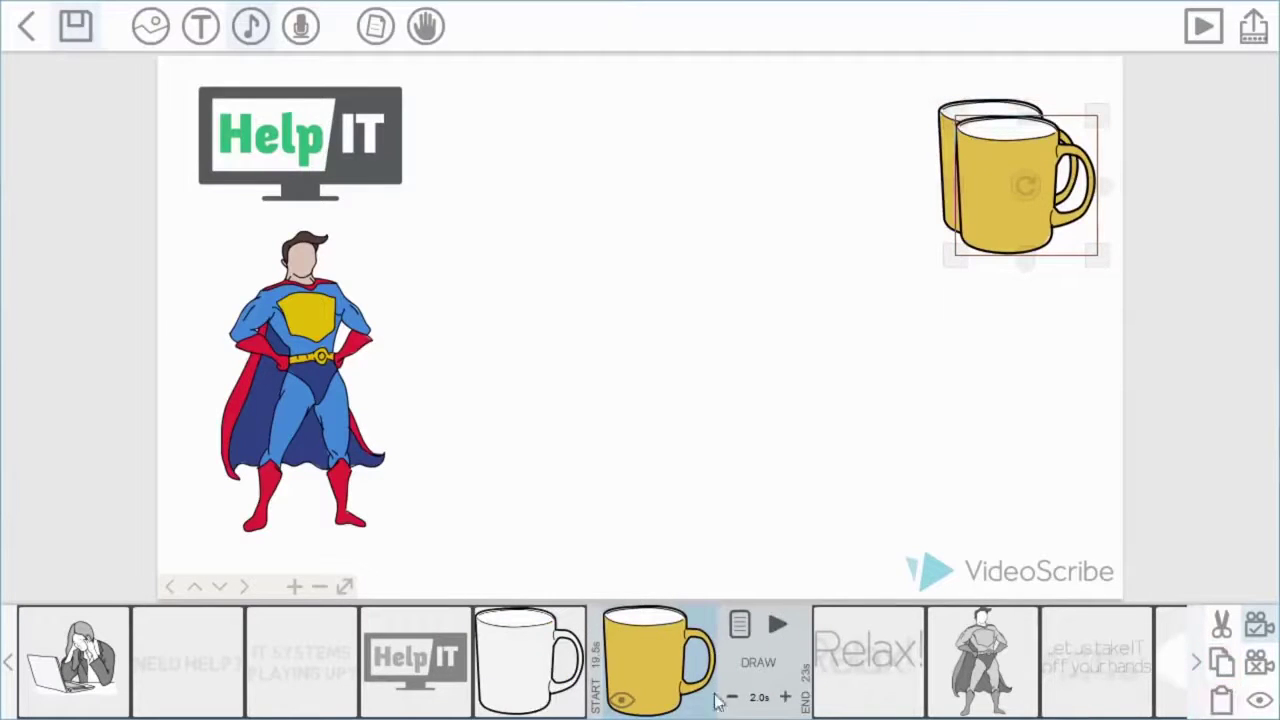
{"action": "left_click_drag", "start_coordinate": [986, 221], "coordinate": [495, 479]}
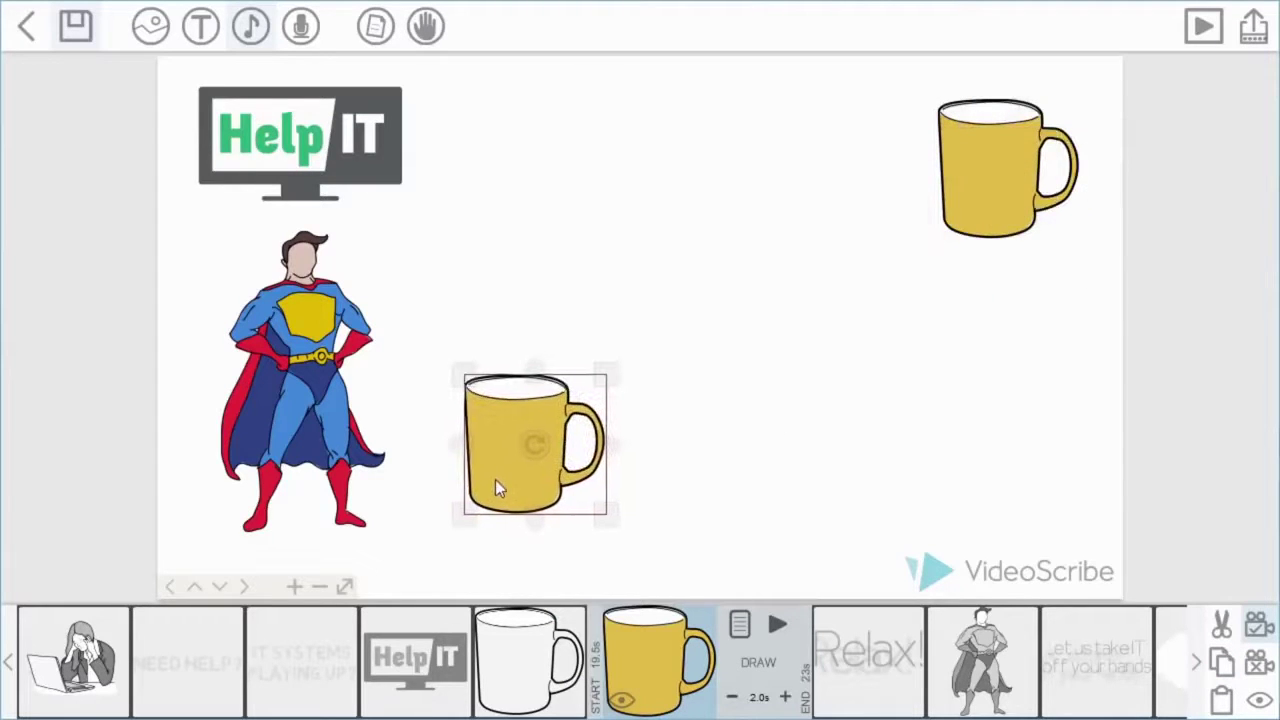
- Set the original mug beneath which no other item sits to the Outline colour style
{"action": "left_click", "coordinate": [523, 670]}
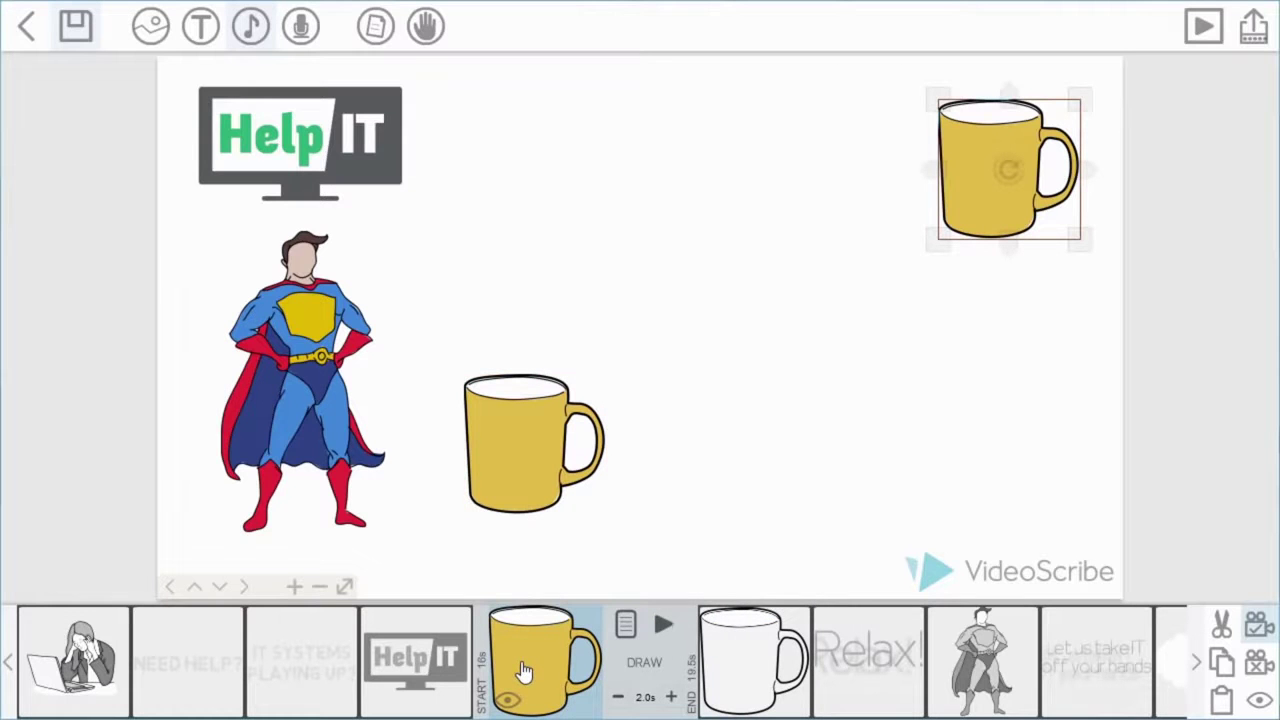
{"action": "left_click", "coordinate": [625, 627]}
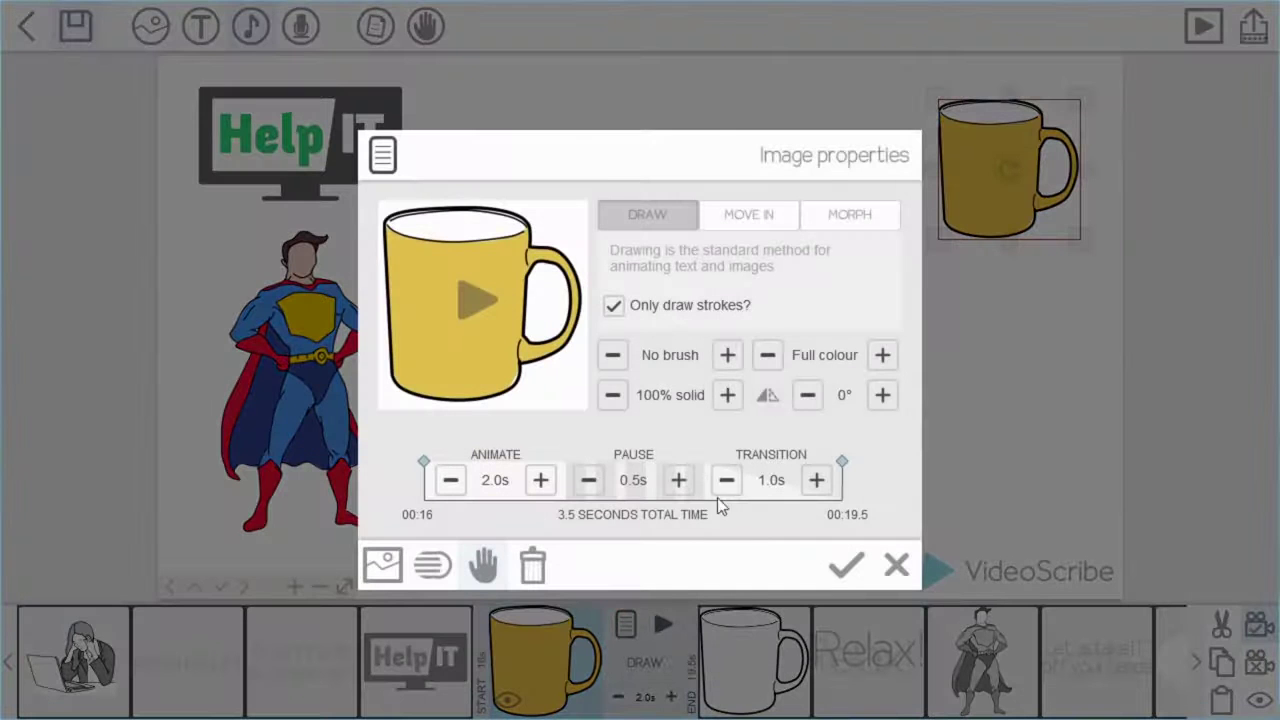
{"action": "left_click", "coordinate": [881, 360]}
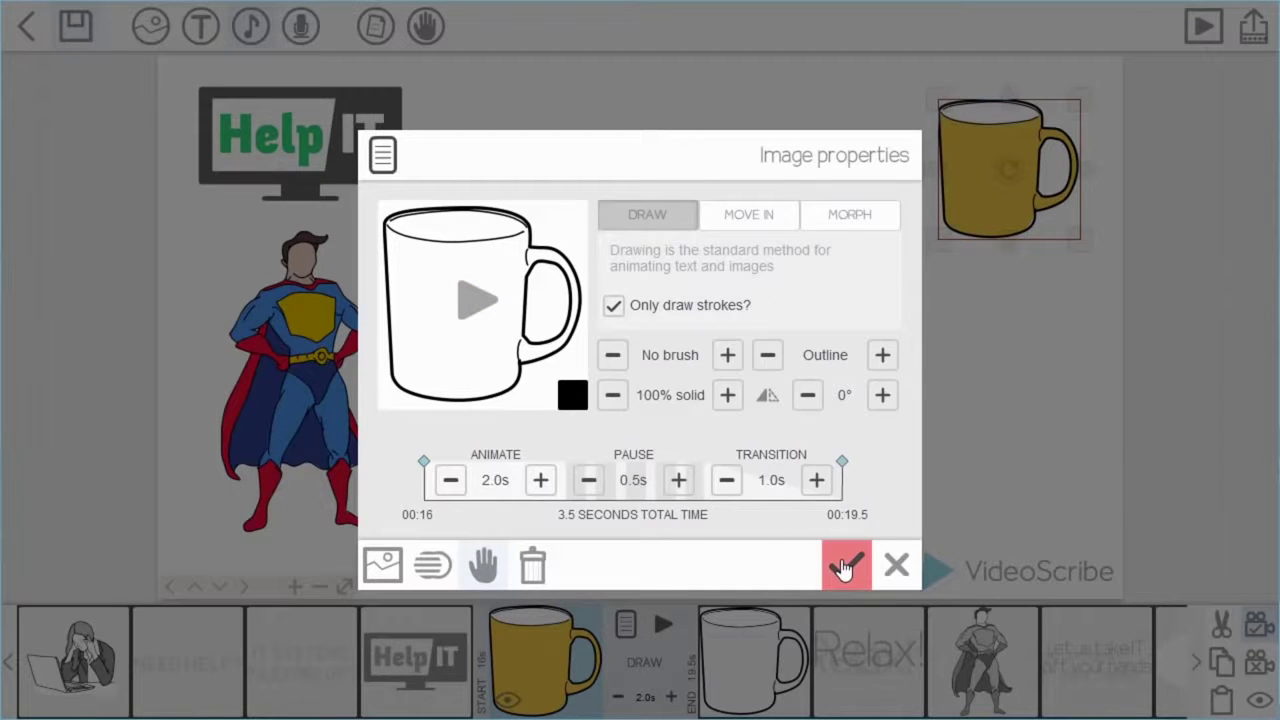
{"action": "left_click", "coordinate": [843, 568]}
- Make the copied mug morph from the outline mug with a 1.0 s animate time, and preview the morph
{"action": "left_click", "coordinate": [747, 674]}
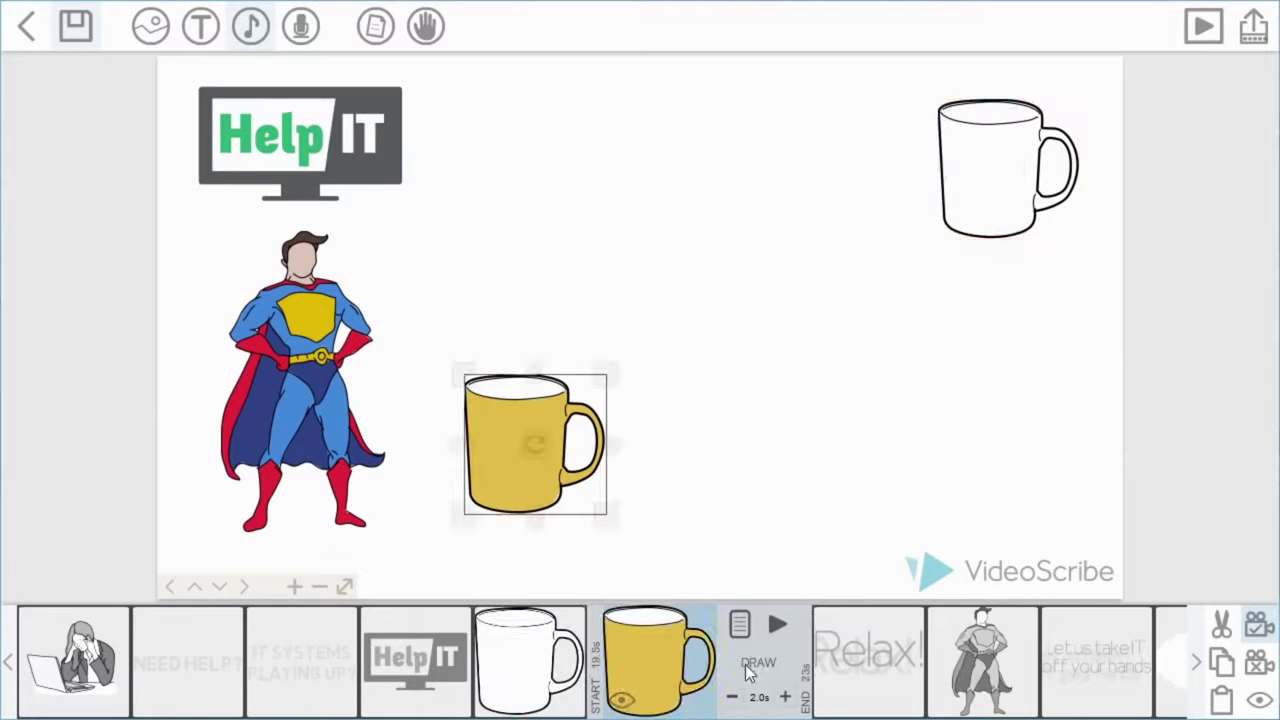
{"action": "left_click", "coordinate": [739, 626]}
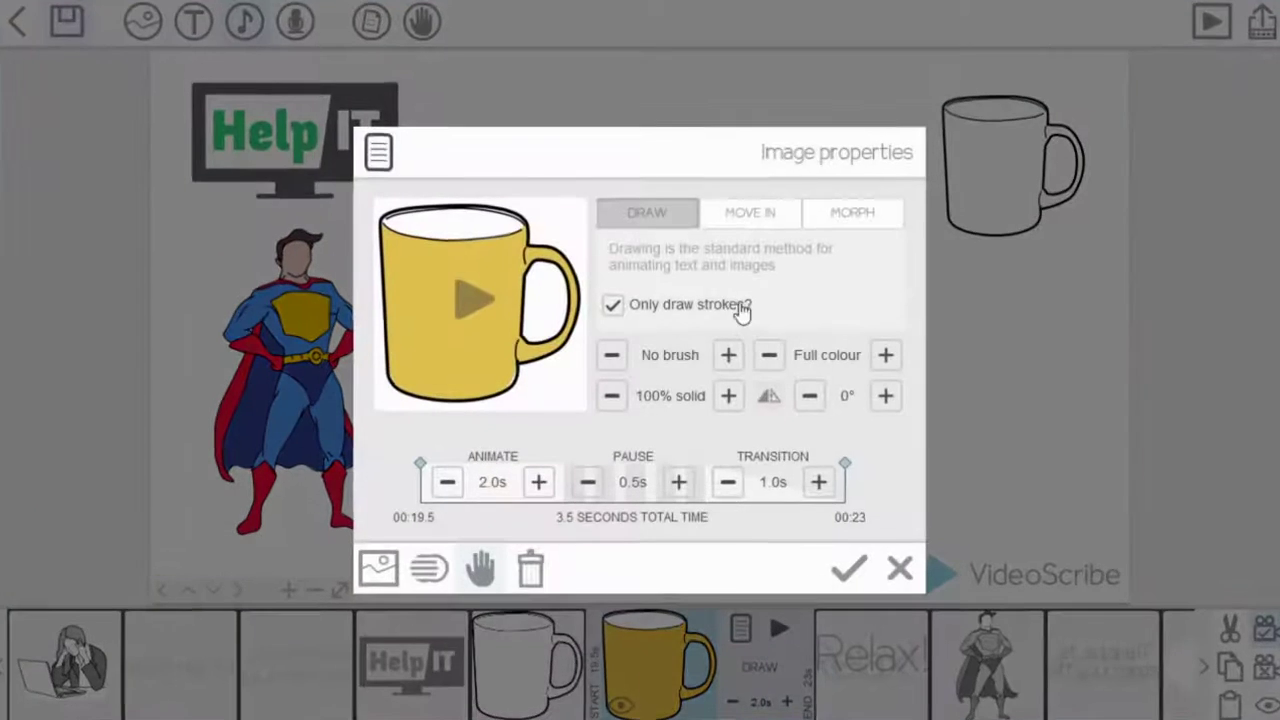
{"action": "left_click", "coordinate": [862, 202]}
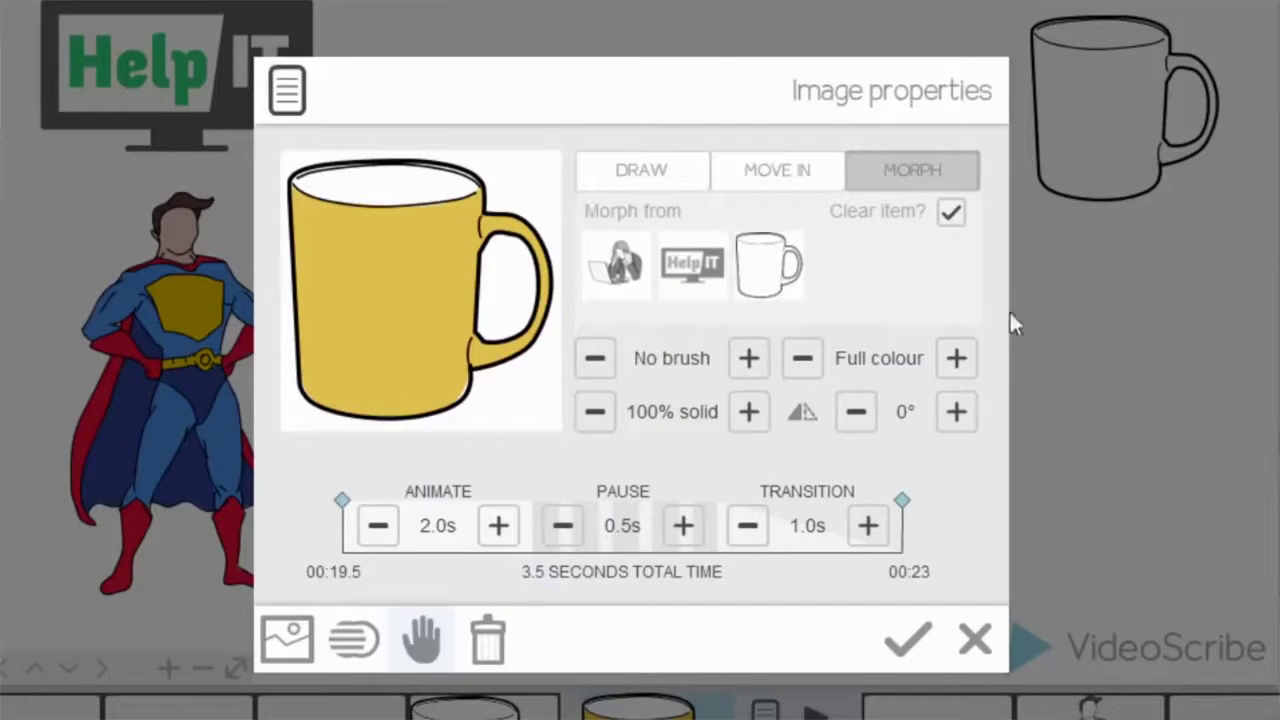
{"action": "left_click", "coordinate": [781, 295]}
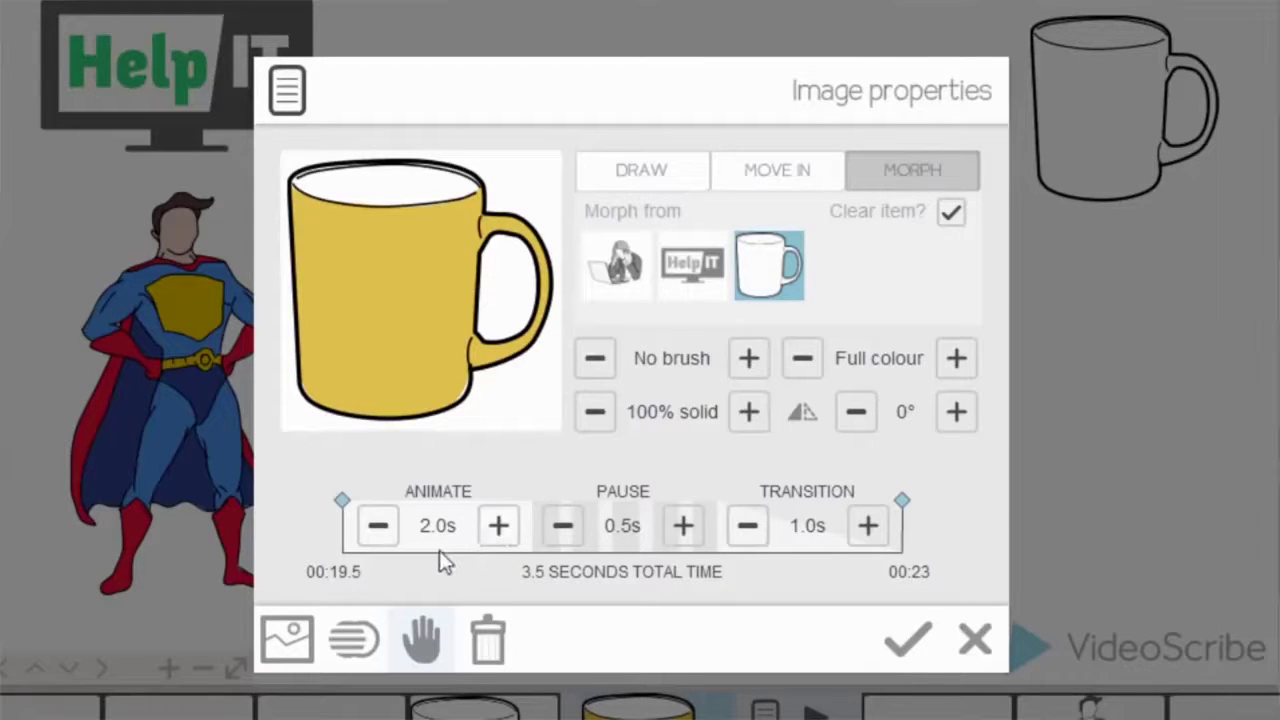
{"action": "left_click", "coordinate": [378, 532]}
{"action": "left_click", "coordinate": [378, 532]}
{"action": "left_click", "coordinate": [907, 640]}
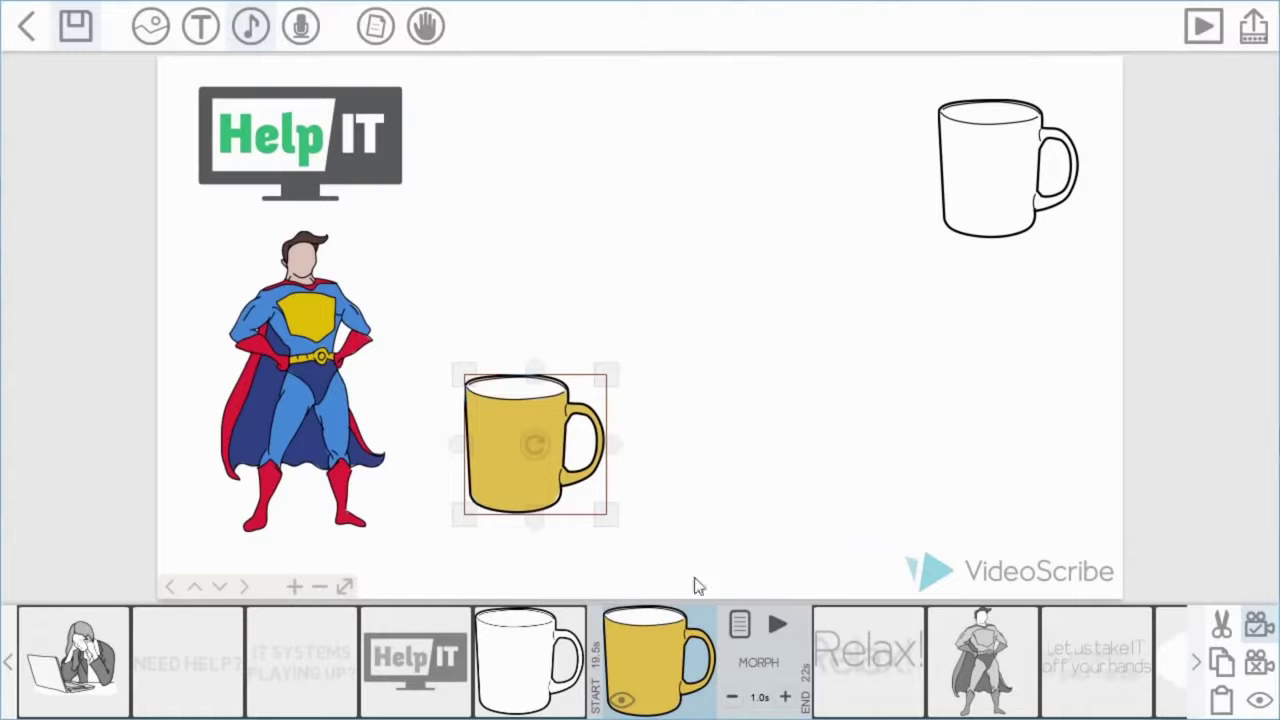
{"action": "left_click", "coordinate": [587, 657]}
{"action": "left_click", "coordinate": [663, 624]}
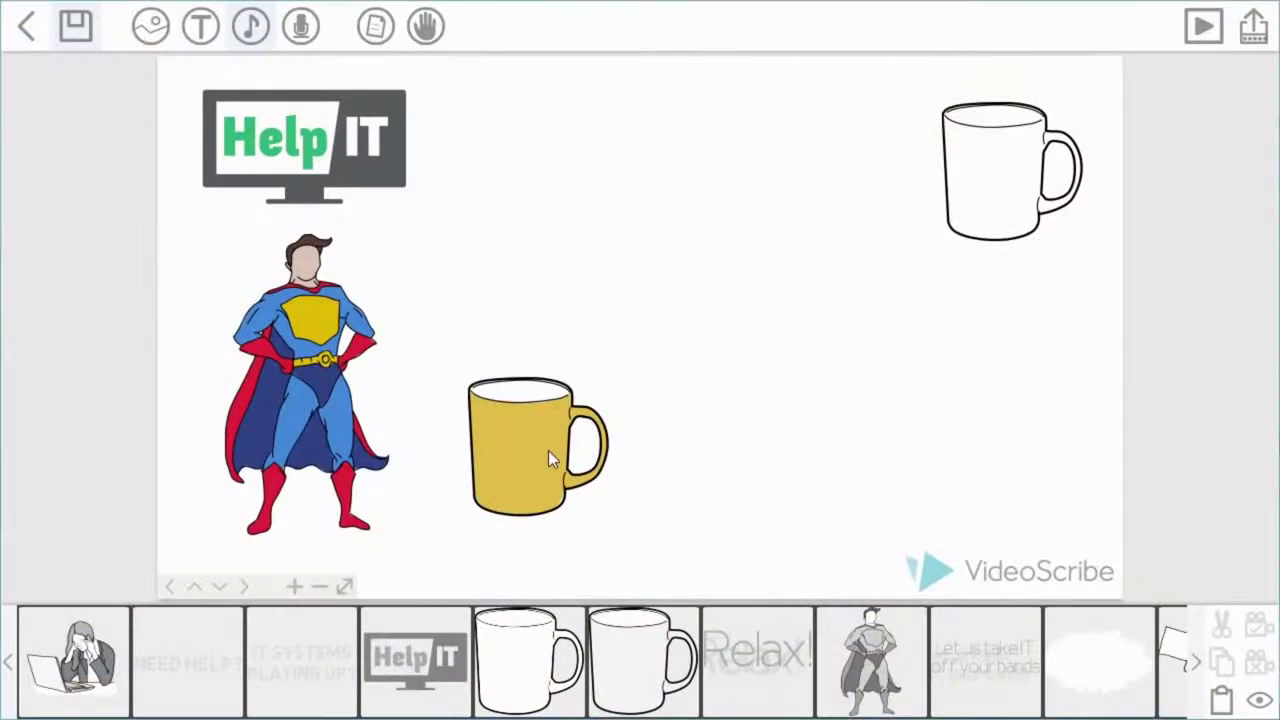
- Duplicate the yellow mug beside the superhero and place the copy in the middle of an empty canvas area
{"action": "left_click", "coordinate": [548, 459]}
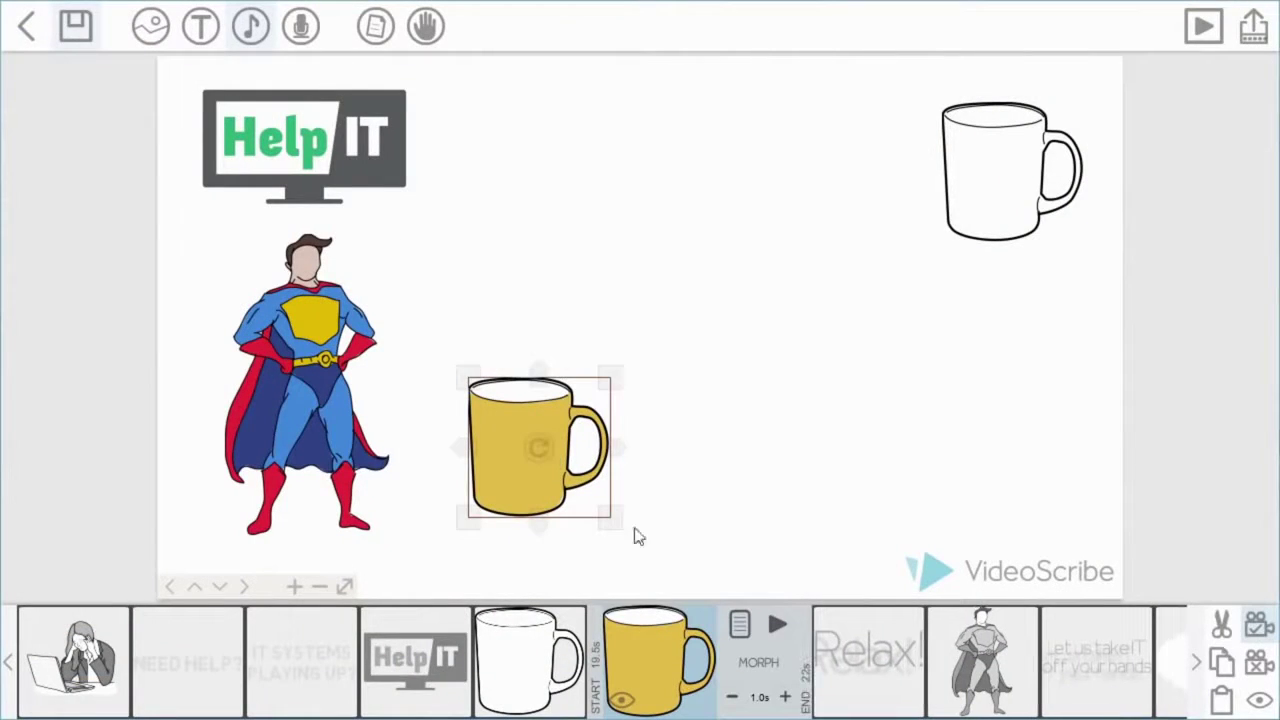
{"action": "left_click", "coordinate": [1220, 663]}
{"action": "left_click", "coordinate": [1220, 695]}
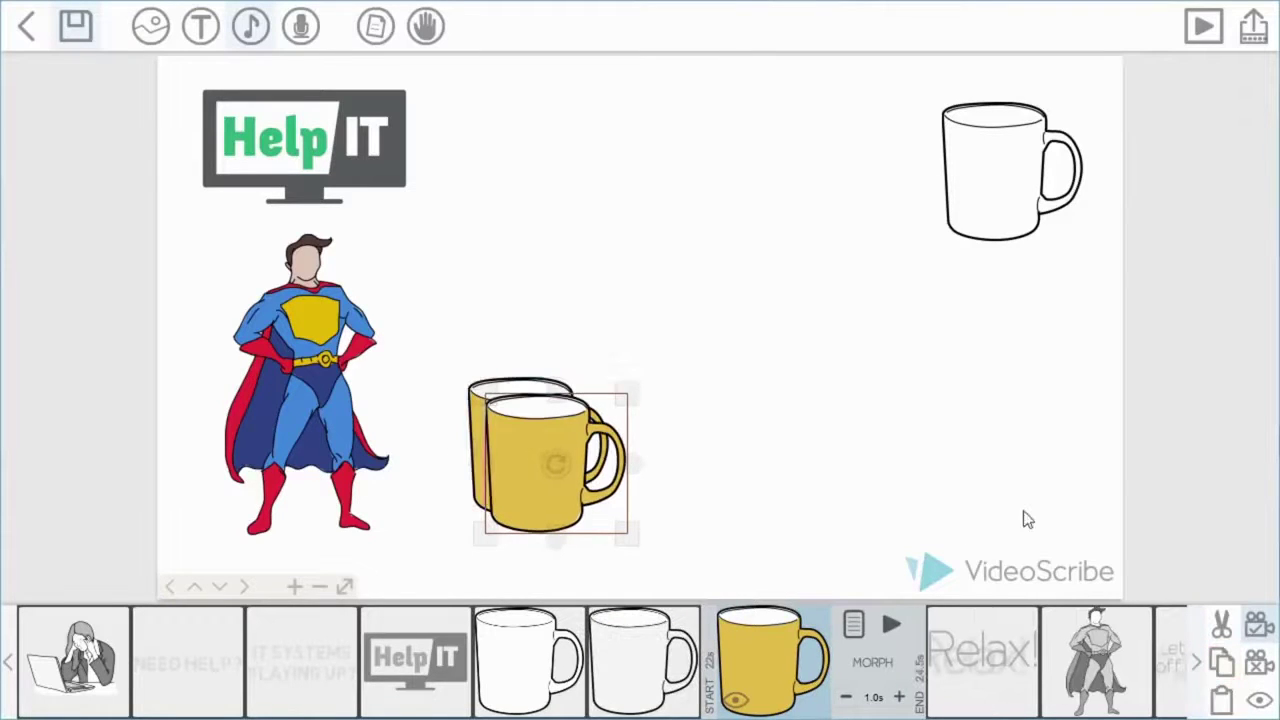
{"action": "left_click", "coordinate": [894, 451]}
{"action": "left_click_drag", "start_coordinate": [894, 451], "coordinate": [633, 167]}
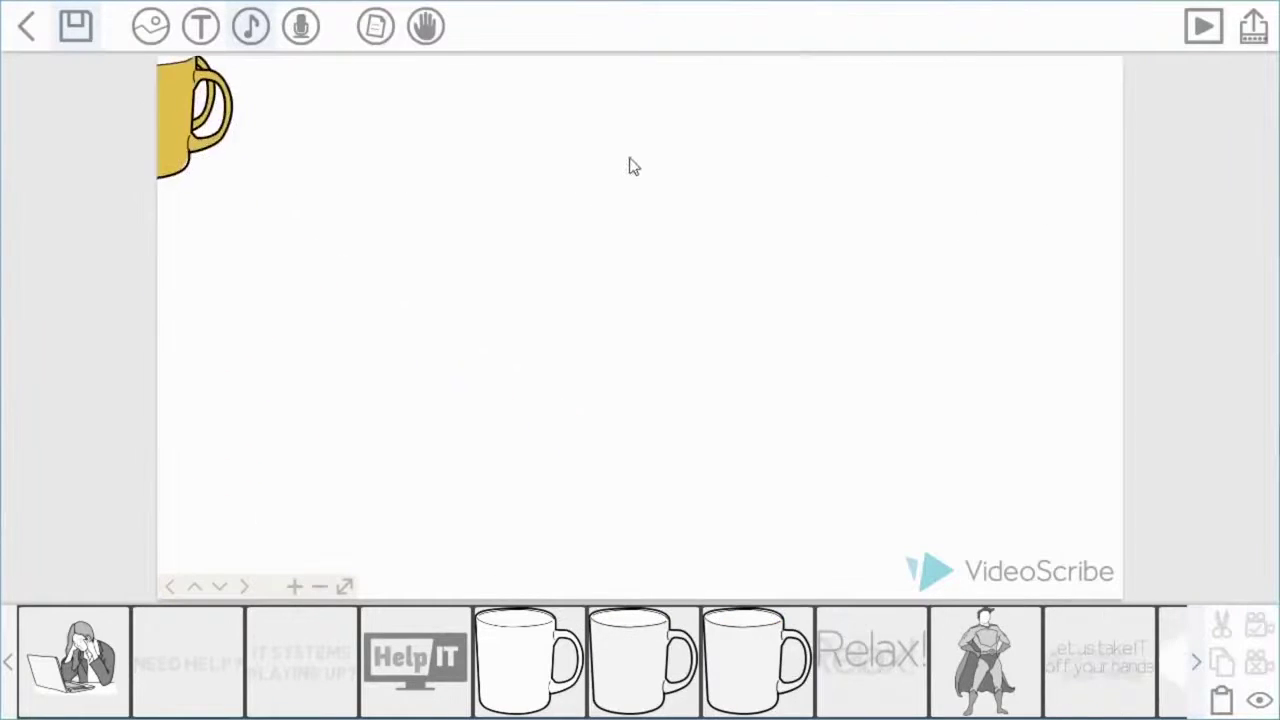
{"action": "left_click", "coordinate": [174, 144]}
{"action": "left_click_drag", "start_coordinate": [200, 166], "coordinate": [668, 404]}
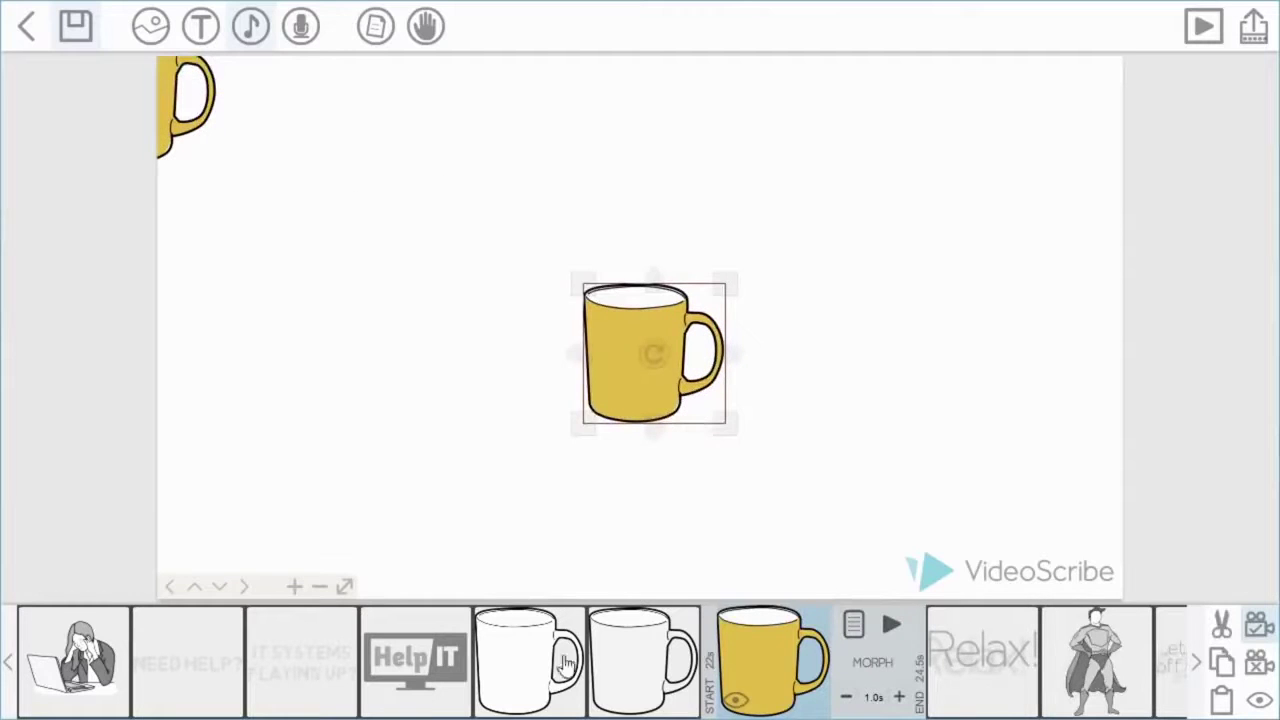
- Set the second mug to Outline style with a 0.0 s pause and a 0.0 s transition
{"action": "left_click", "coordinate": [553, 676]}
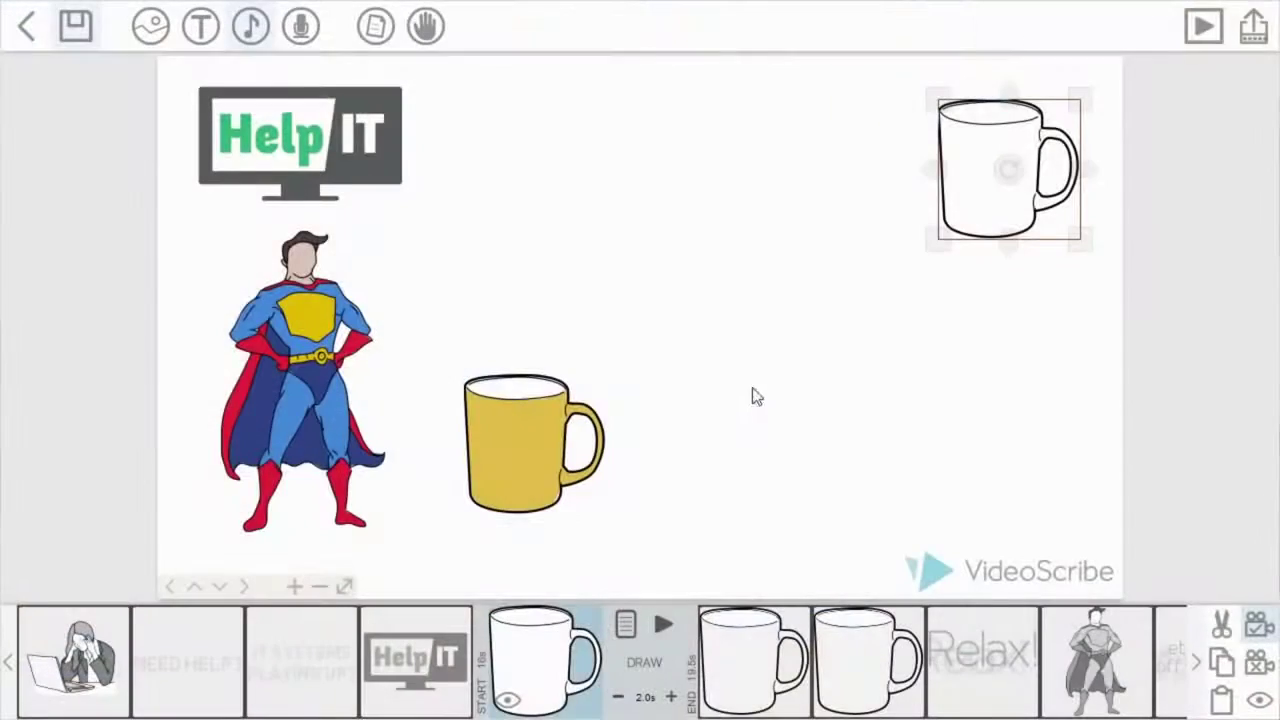
{"action": "left_click", "coordinate": [768, 660]}
{"action": "left_click", "coordinate": [739, 625]}
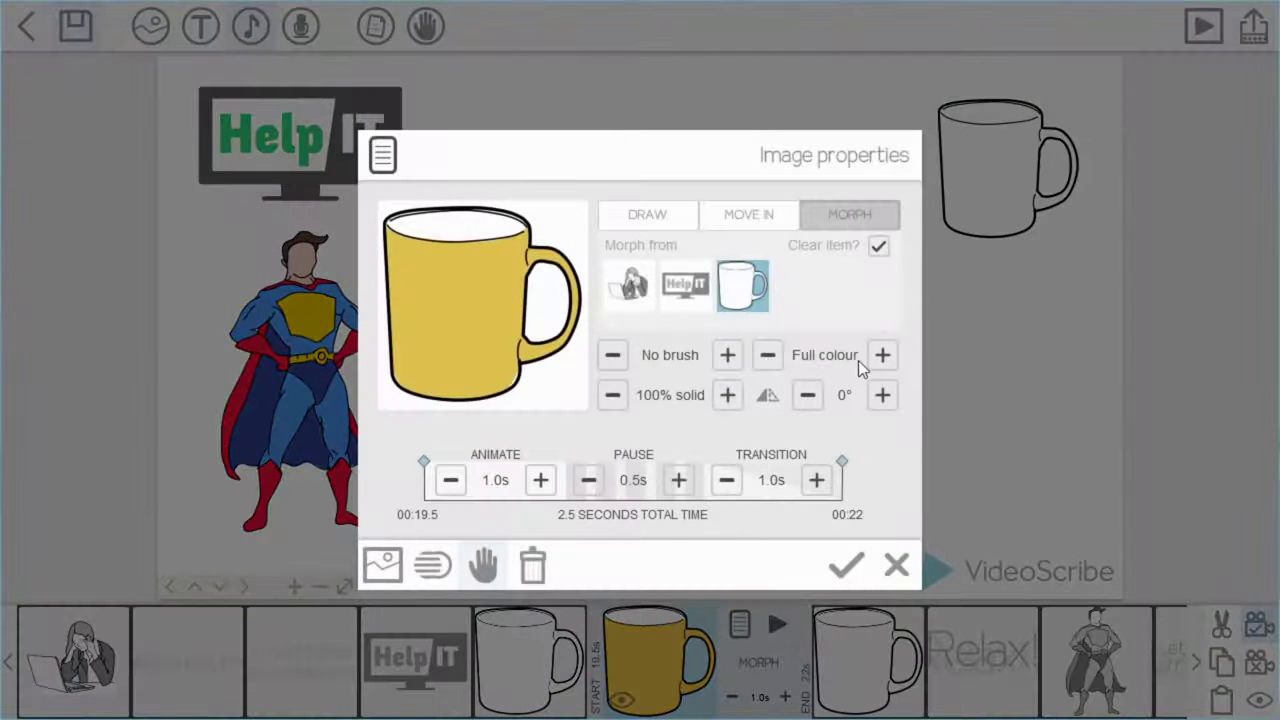
{"action": "left_click", "coordinate": [881, 356]}
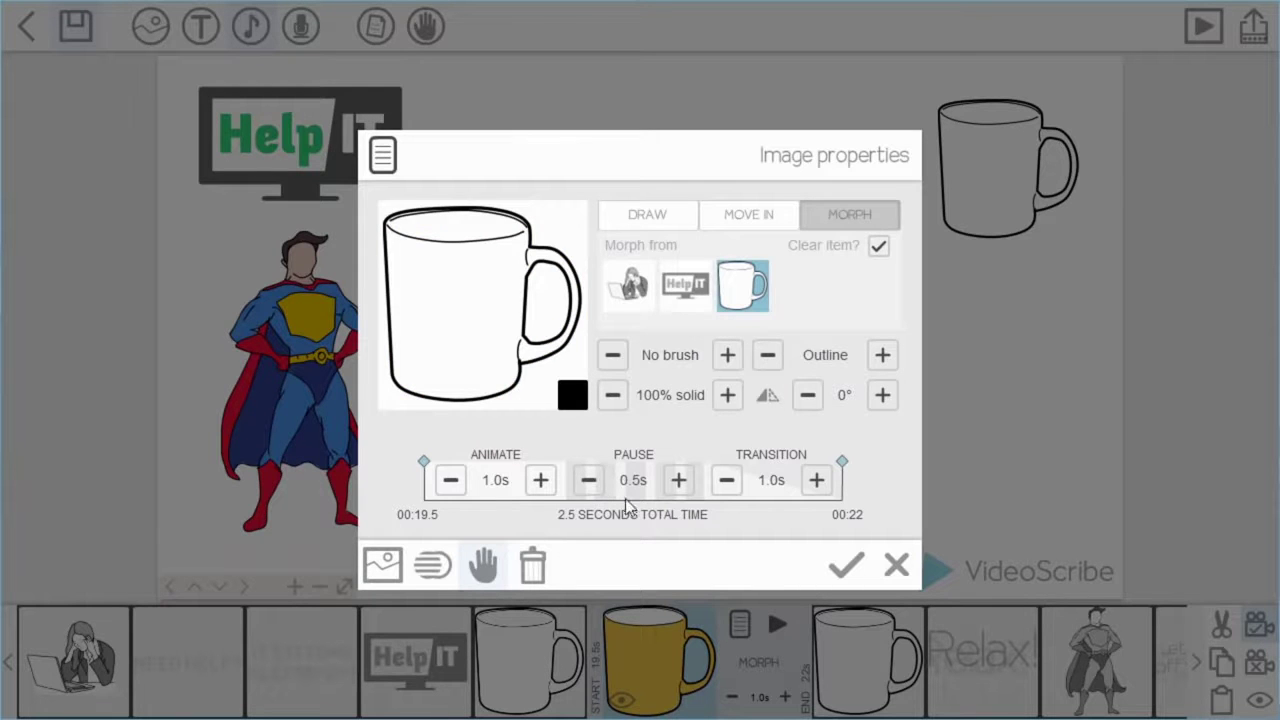
{"action": "left_click", "coordinate": [588, 480]}
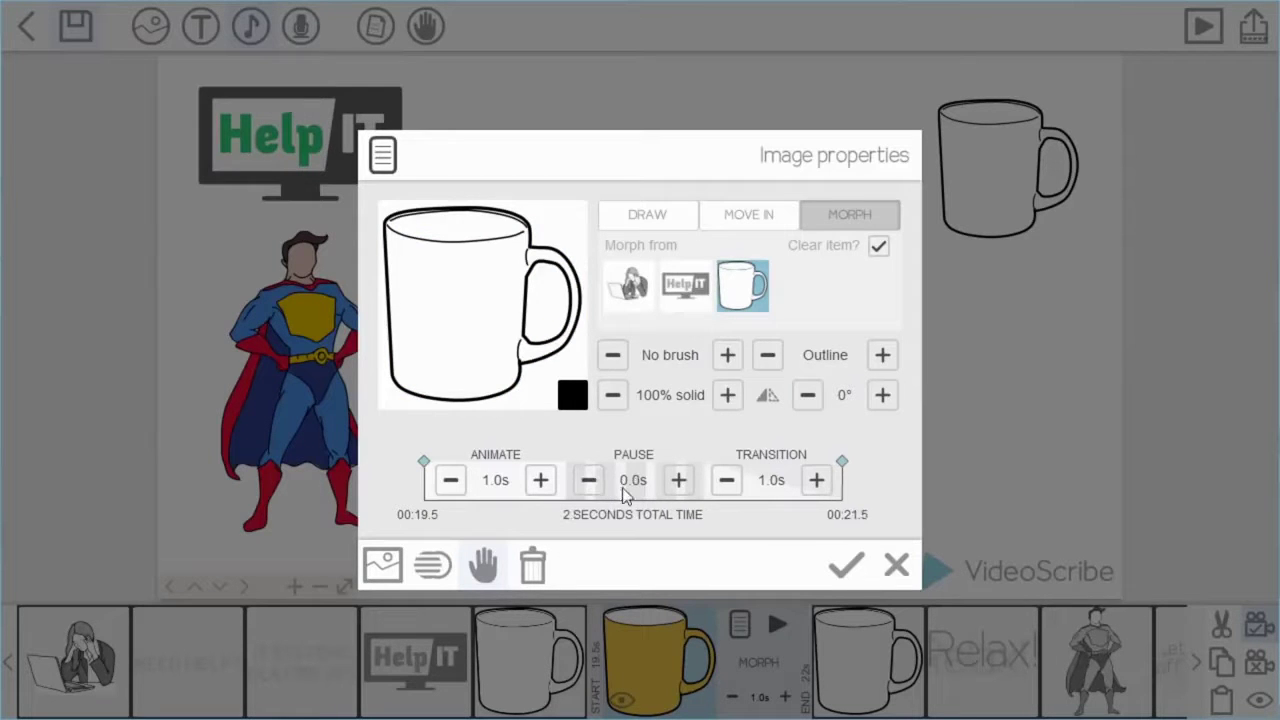
{"action": "left_click", "coordinate": [725, 484]}
{"action": "left_click", "coordinate": [725, 484]}
{"action": "left_click", "coordinate": [840, 565]}
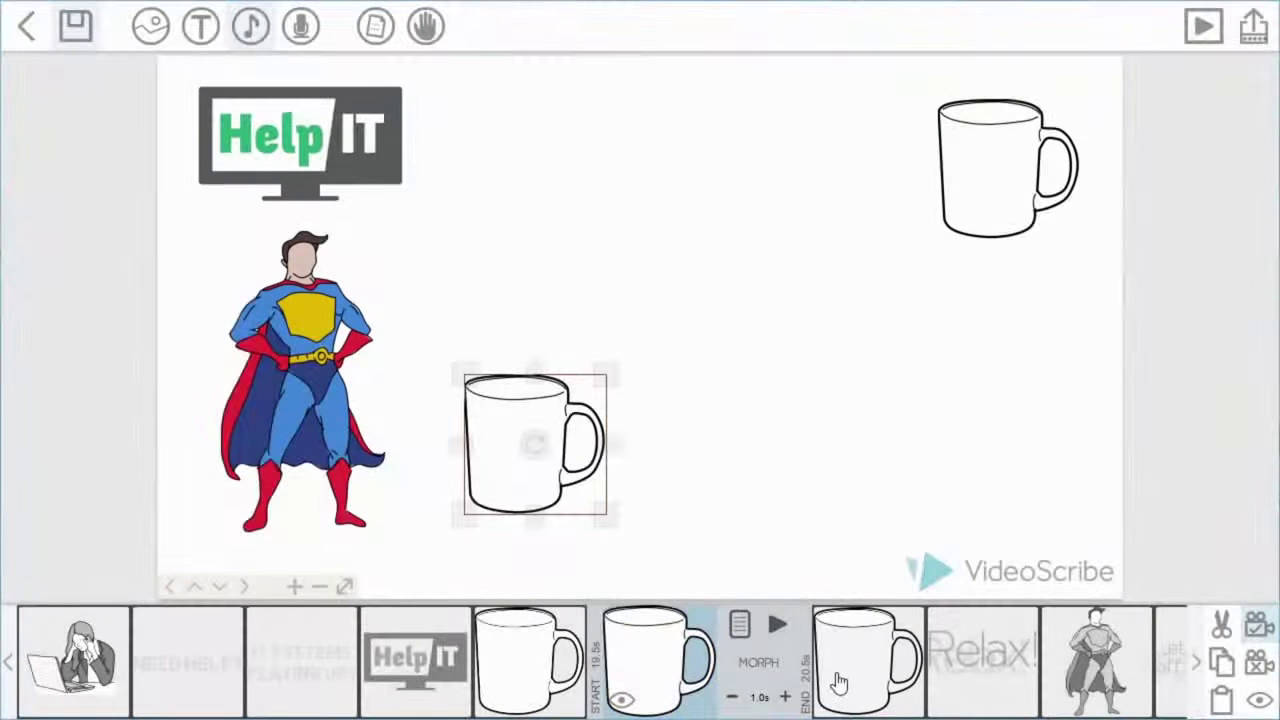
- Make the third mug morph from the second mug with a 1.5 s animate time, and preview the sequence from the second mug
{"action": "left_click", "coordinate": [838, 681]}
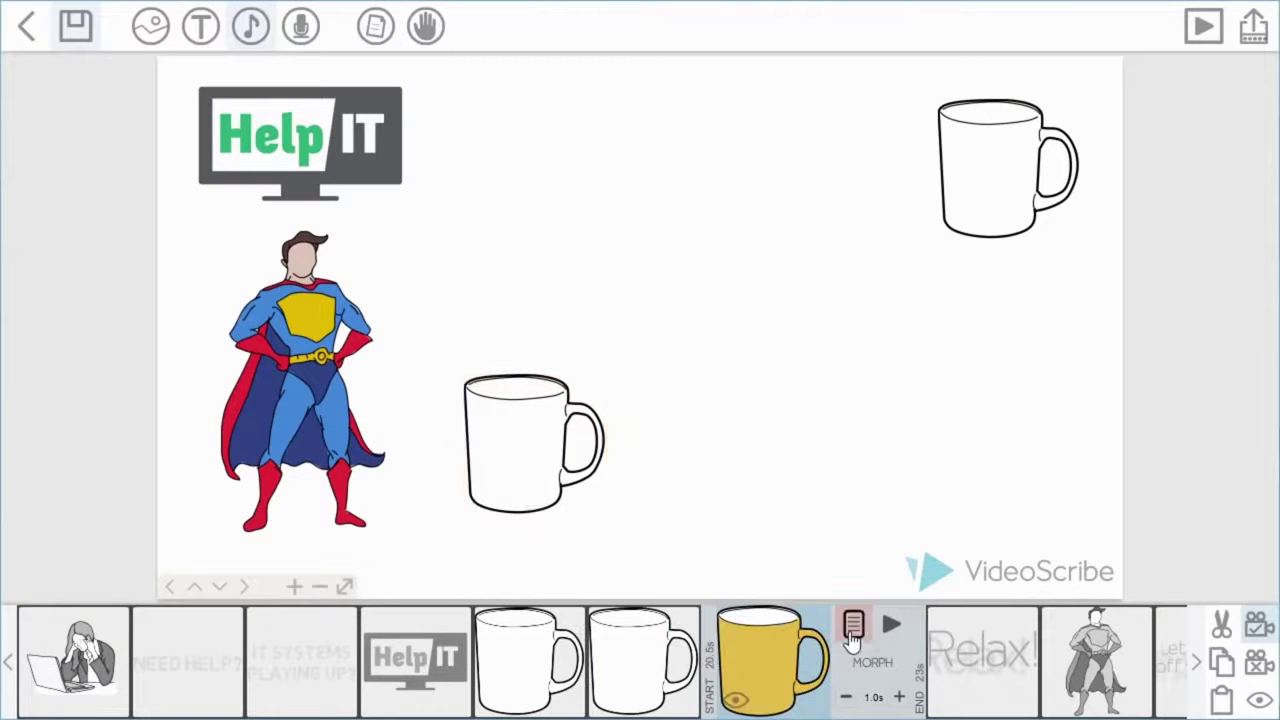
{"action": "left_click", "coordinate": [853, 627]}
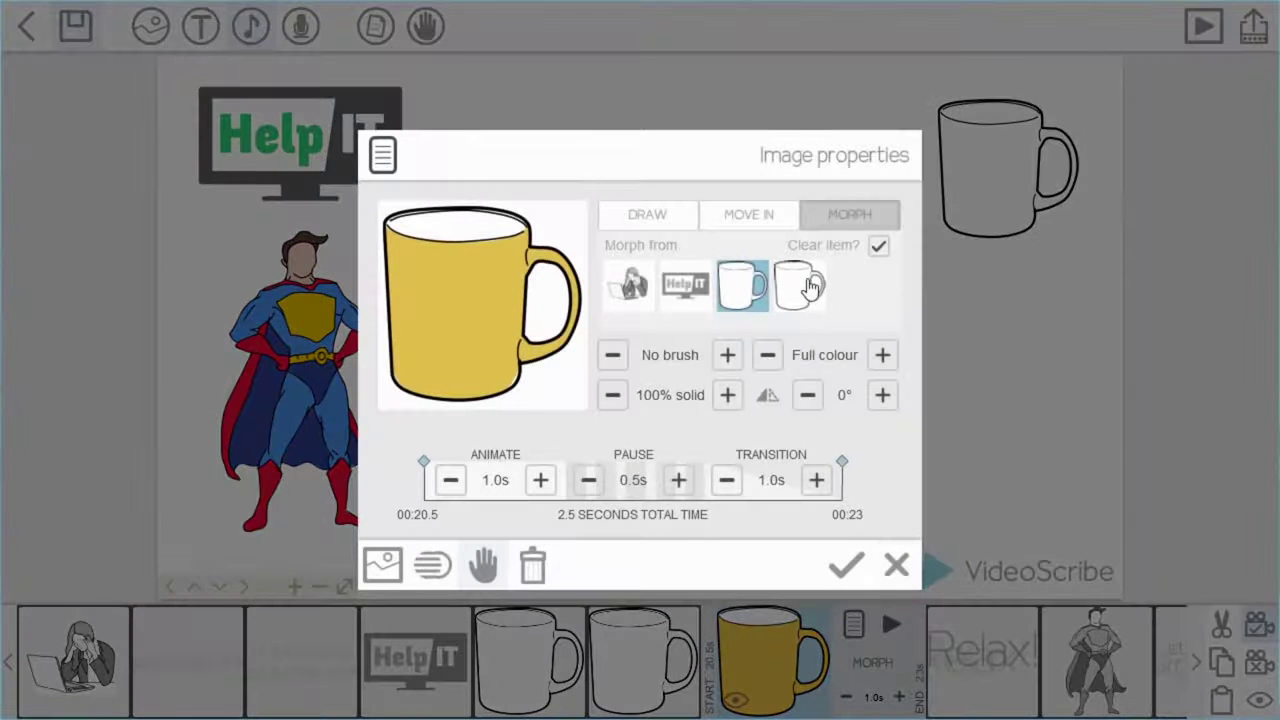
{"action": "left_click", "coordinate": [805, 290]}
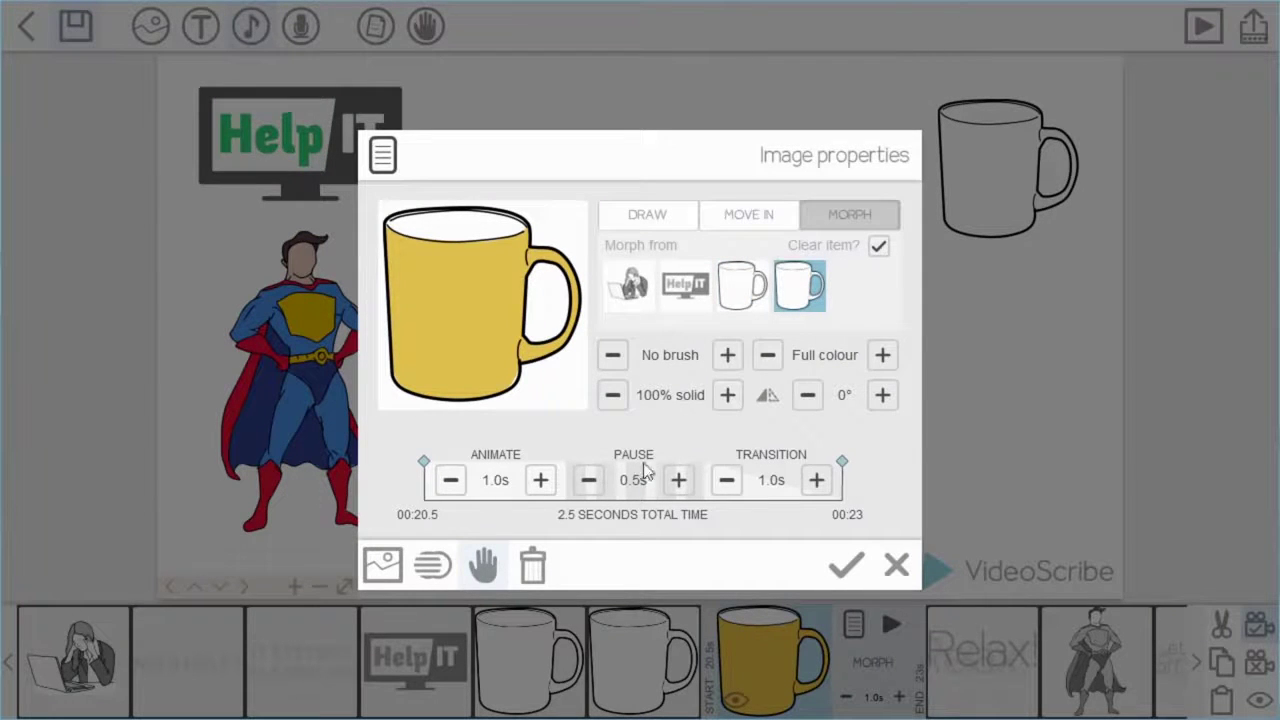
{"action": "left_click", "coordinate": [541, 481]}
{"action": "left_click", "coordinate": [846, 565]}
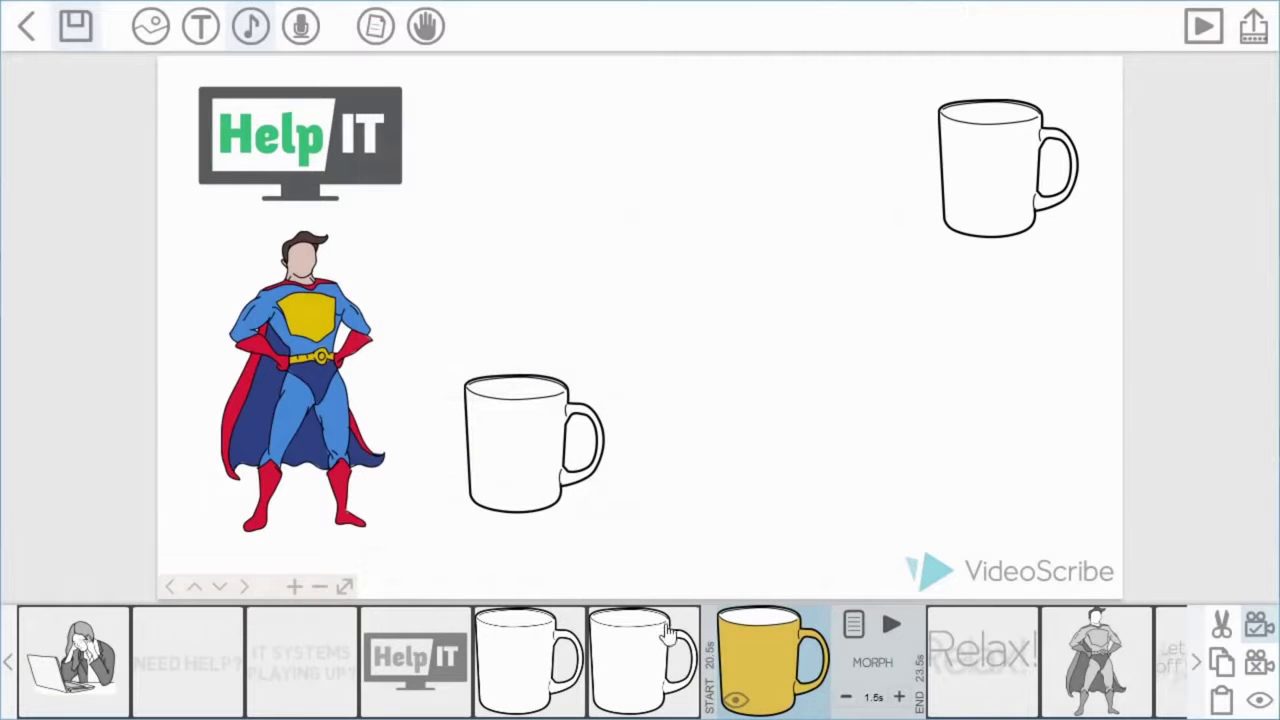
{"action": "left_click", "coordinate": [652, 645]}
{"action": "left_click", "coordinate": [772, 625]}
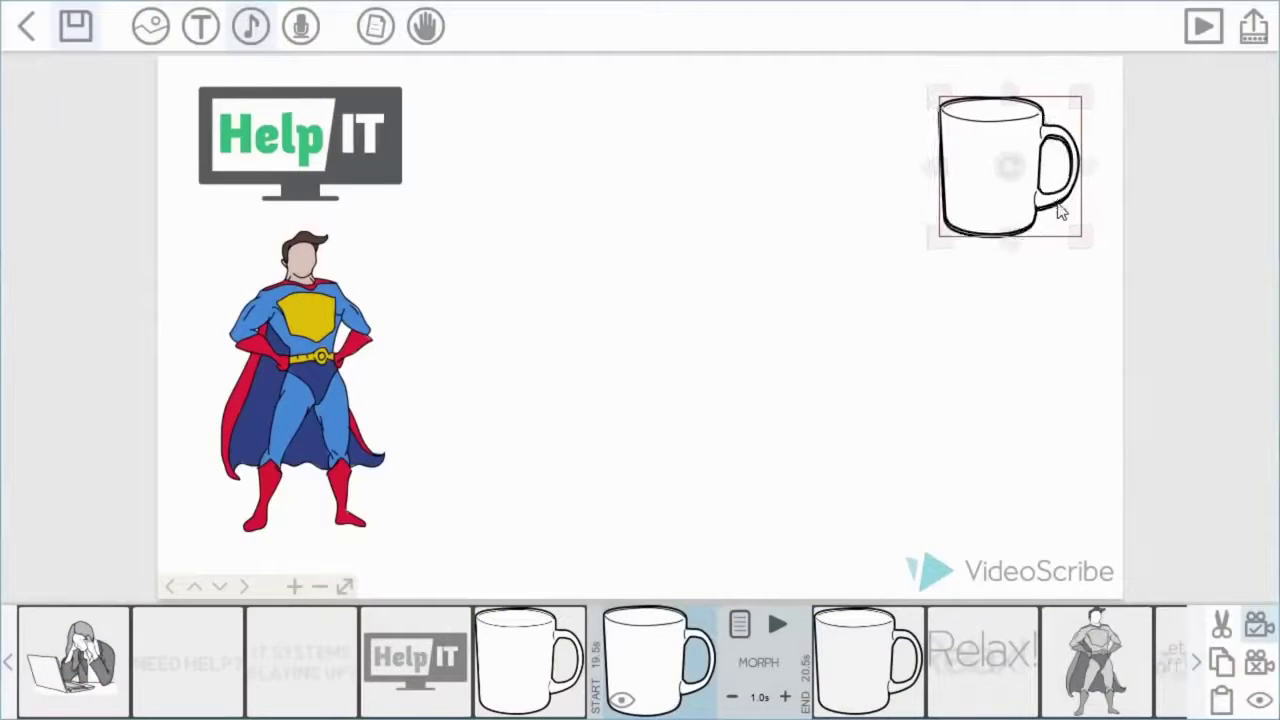
- Cut the yellow third mug from the timeline and show all of the scene's elements on the canvas
{"action": "left_click", "coordinate": [893, 672]}
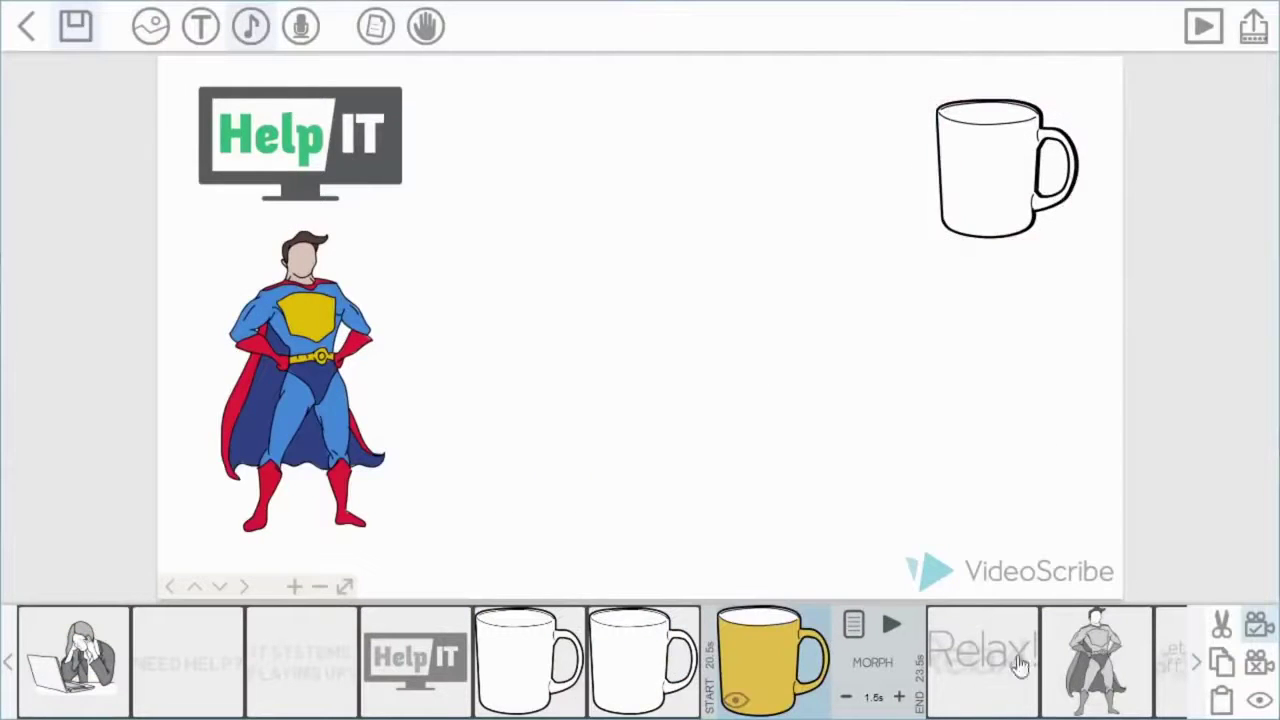
{"action": "left_click", "coordinate": [1221, 624]}
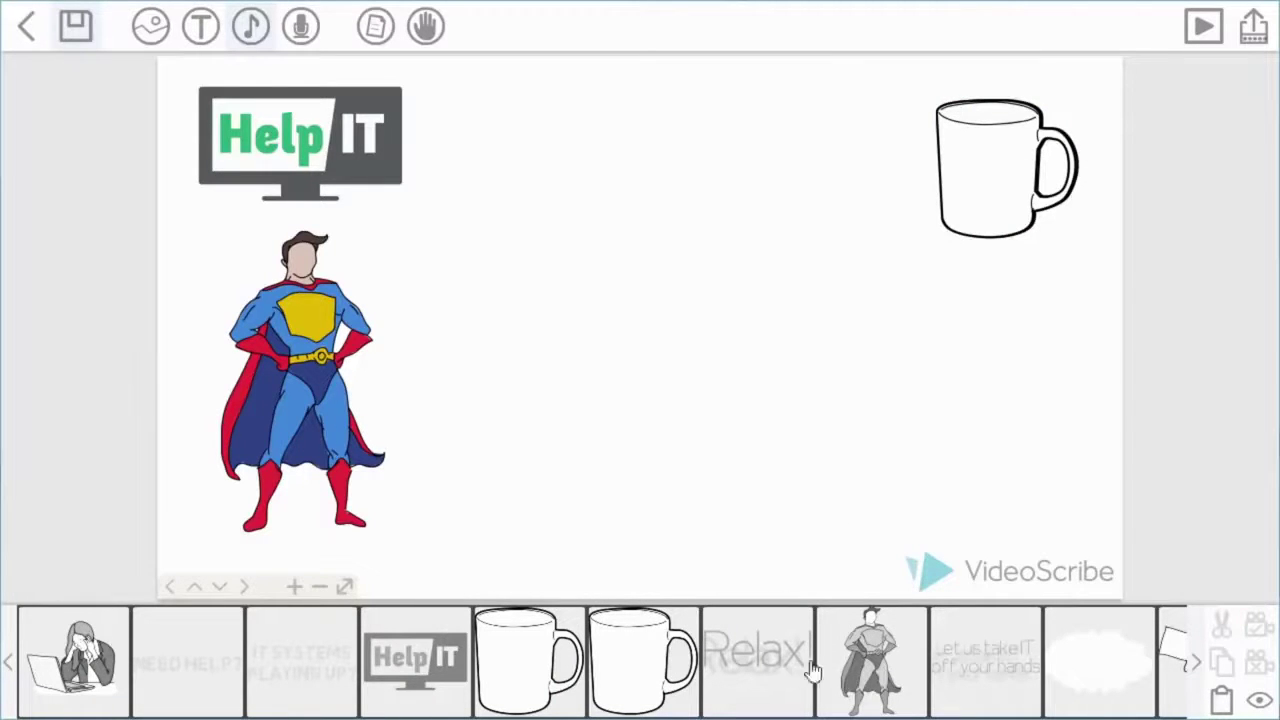
{"action": "left_click", "coordinate": [1262, 702]}
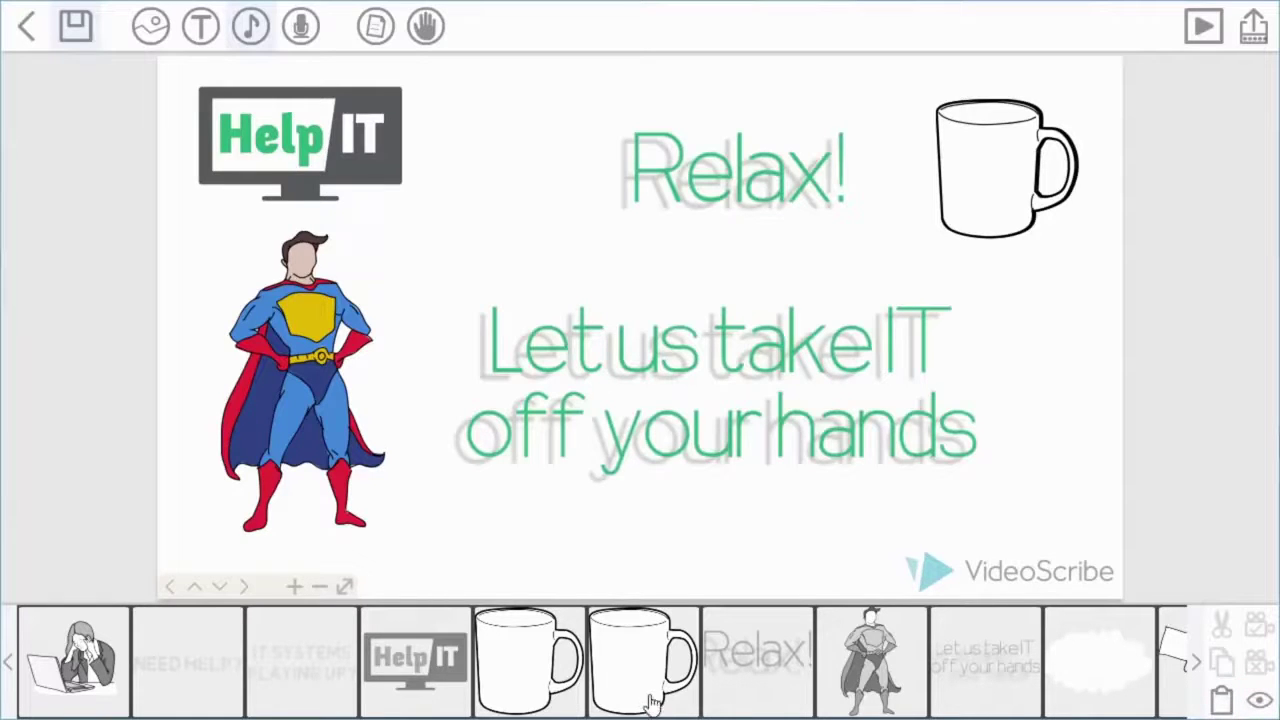
- Set the second mug back to Full colour with a 0.5 s pause
{"action": "left_click", "coordinate": [679, 666]}
{"action": "left_click", "coordinate": [736, 625]}
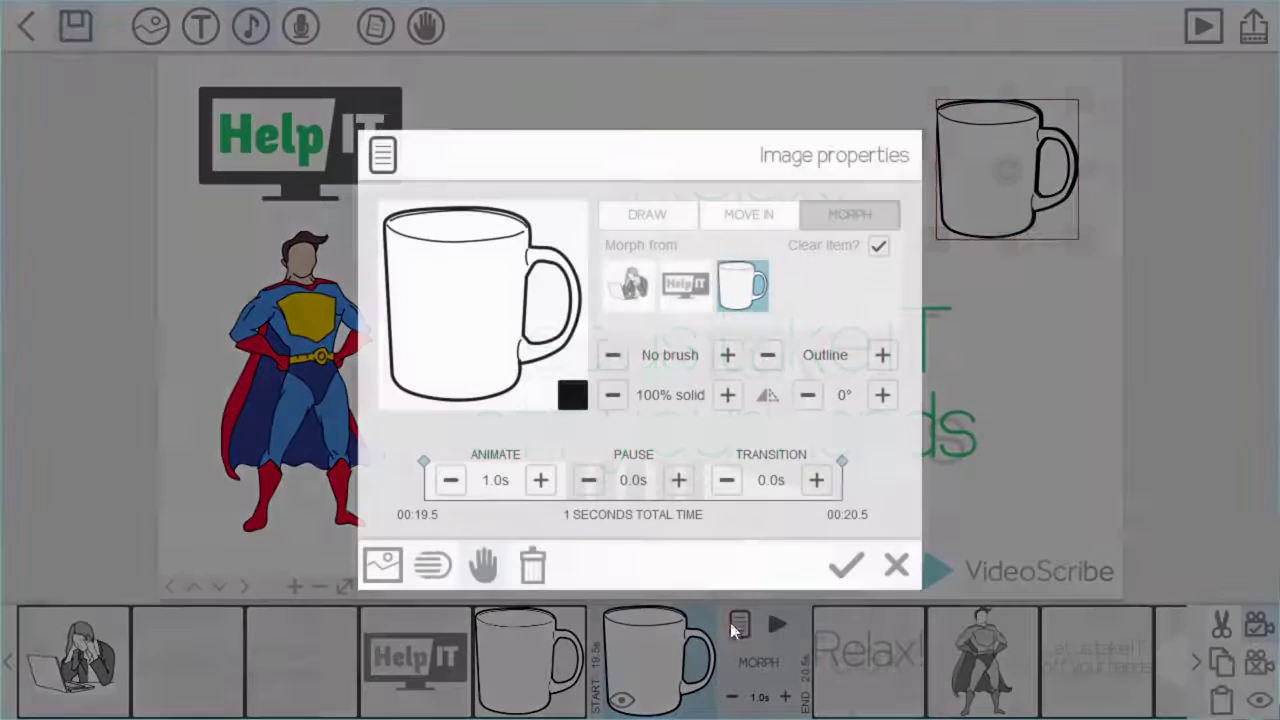
{"action": "left_click", "coordinate": [767, 355]}
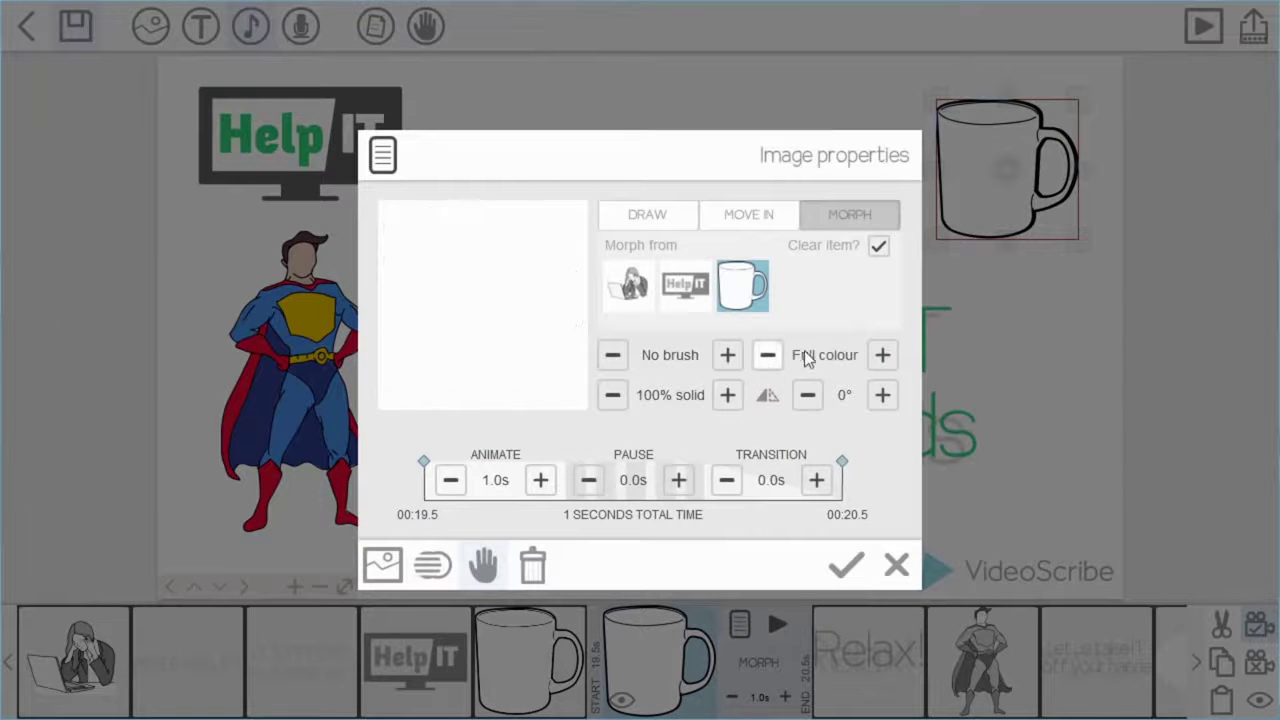
{"action": "left_click", "coordinate": [678, 481]}
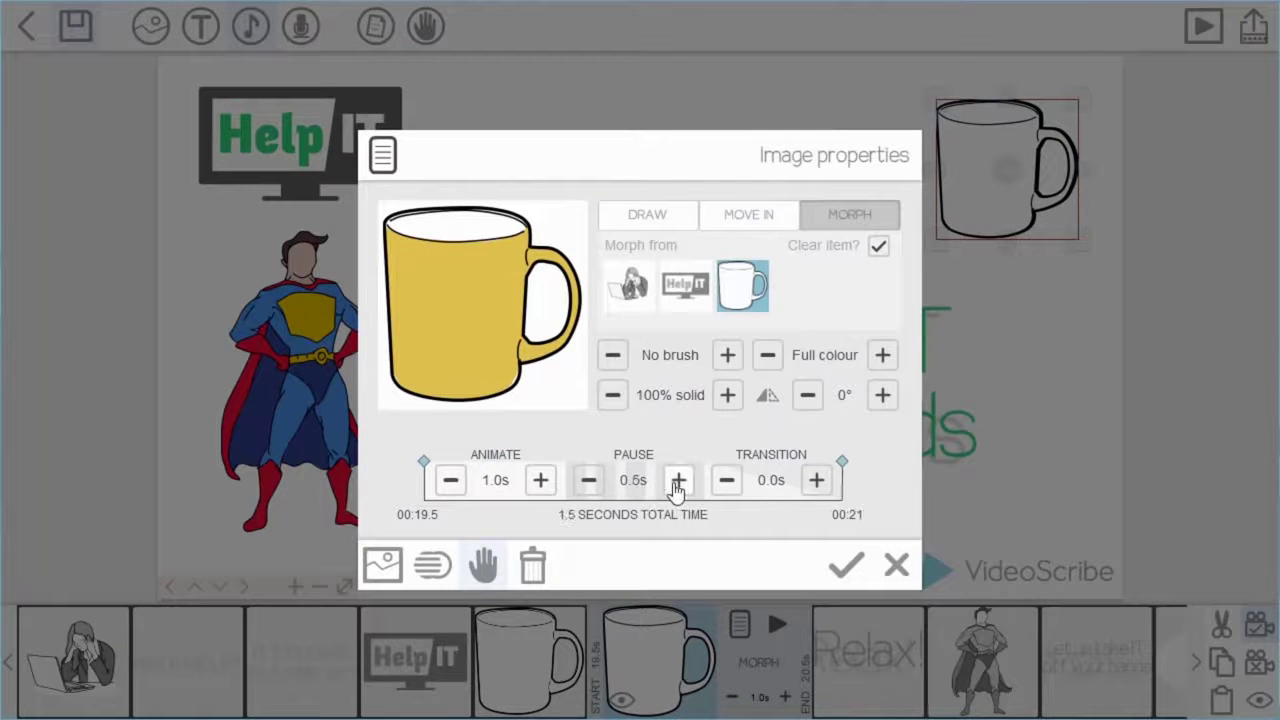
- Rotate the second mug to -90°
{"action": "left_click", "coordinate": [808, 396]}
{"action": "left_click", "coordinate": [808, 396]}
{"action": "left_click", "coordinate": [808, 396]}
{"action": "left_click", "coordinate": [843, 396]}
{"action": "left_click", "coordinate": [596, 363]}
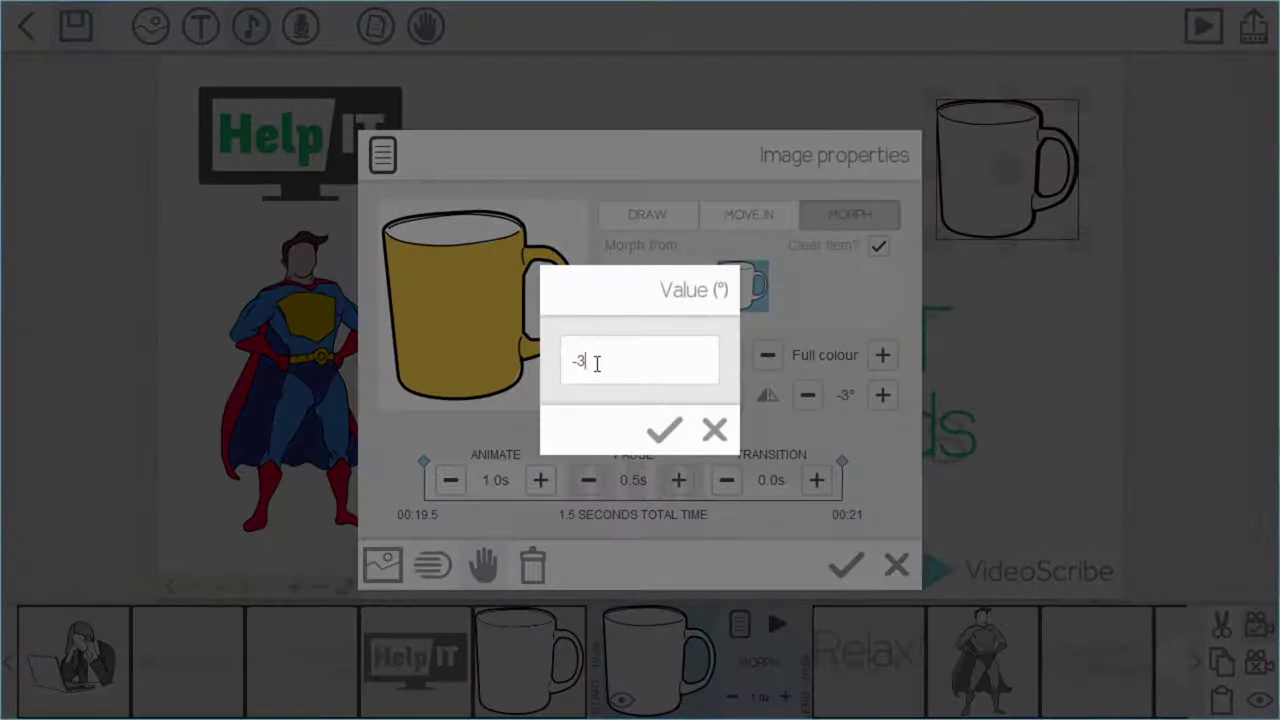
{"action": "type", "text": "90"}
{"action": "left_click", "coordinate": [664, 430]}
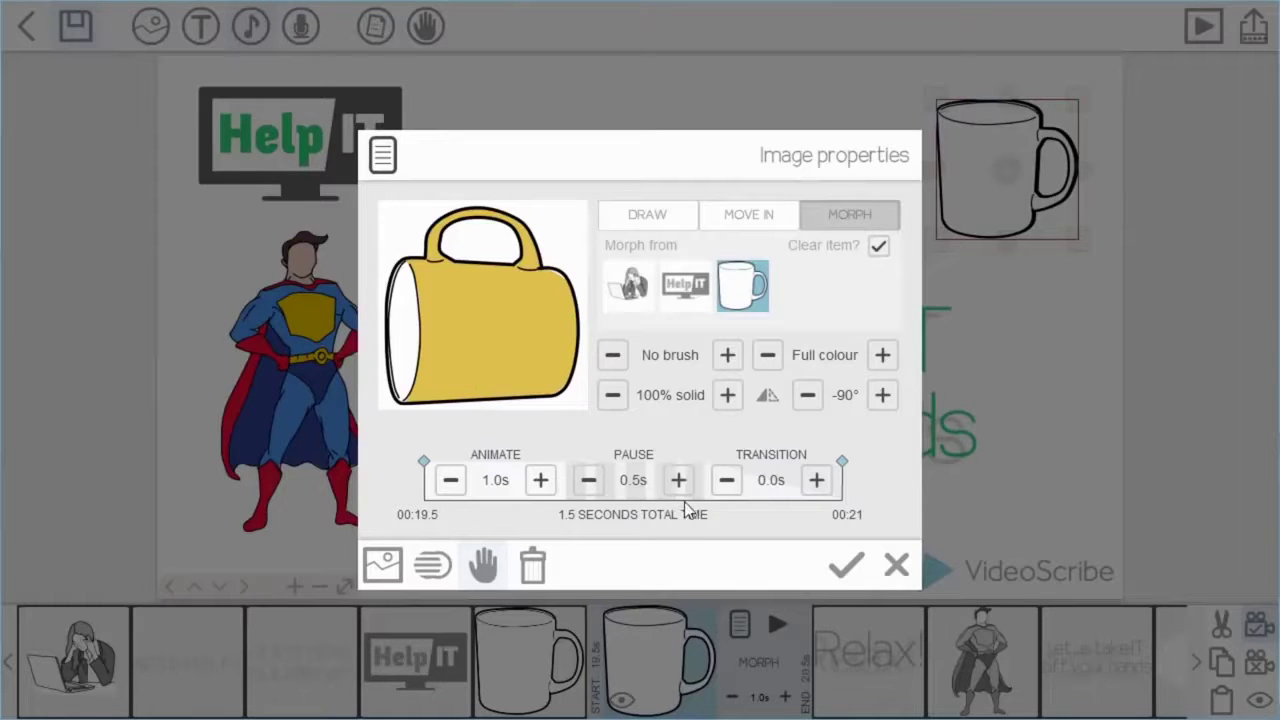
- Set the rotated mug's animate time to 0.5 s and preview its morph
{"action": "left_click", "coordinate": [450, 481]}
{"action": "left_click", "coordinate": [845, 564]}
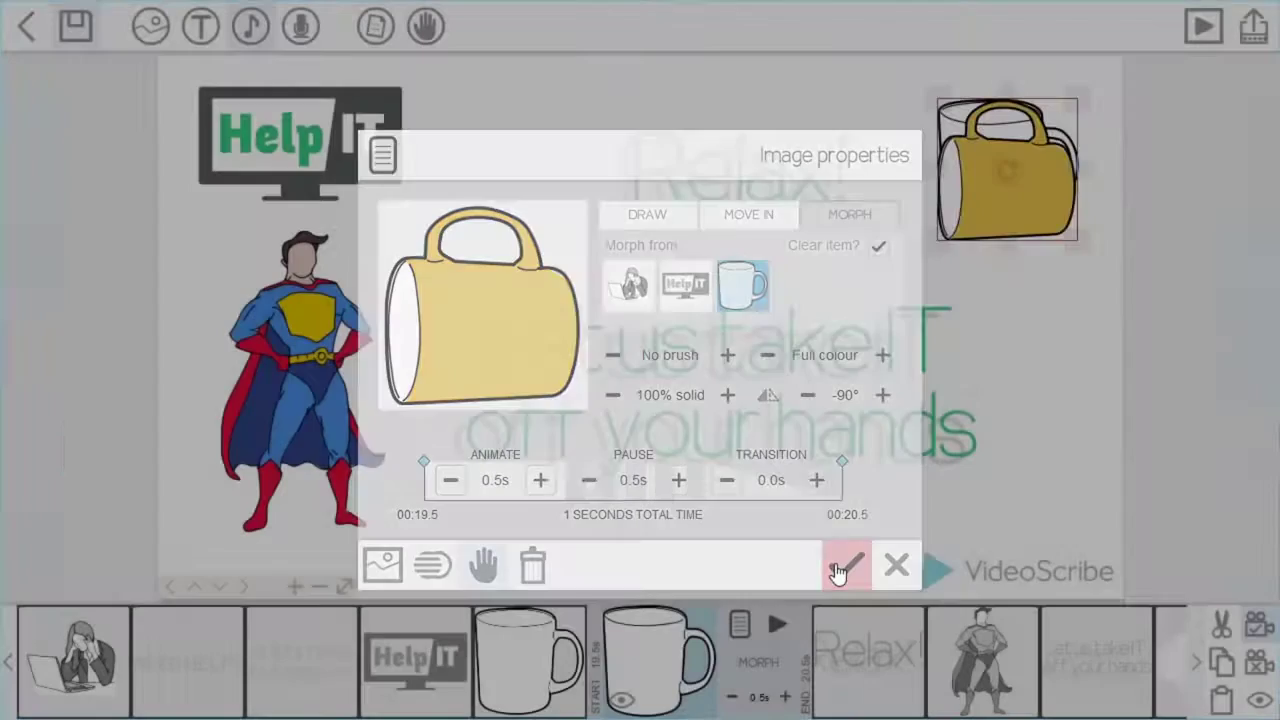
{"action": "left_click", "coordinate": [778, 625]}
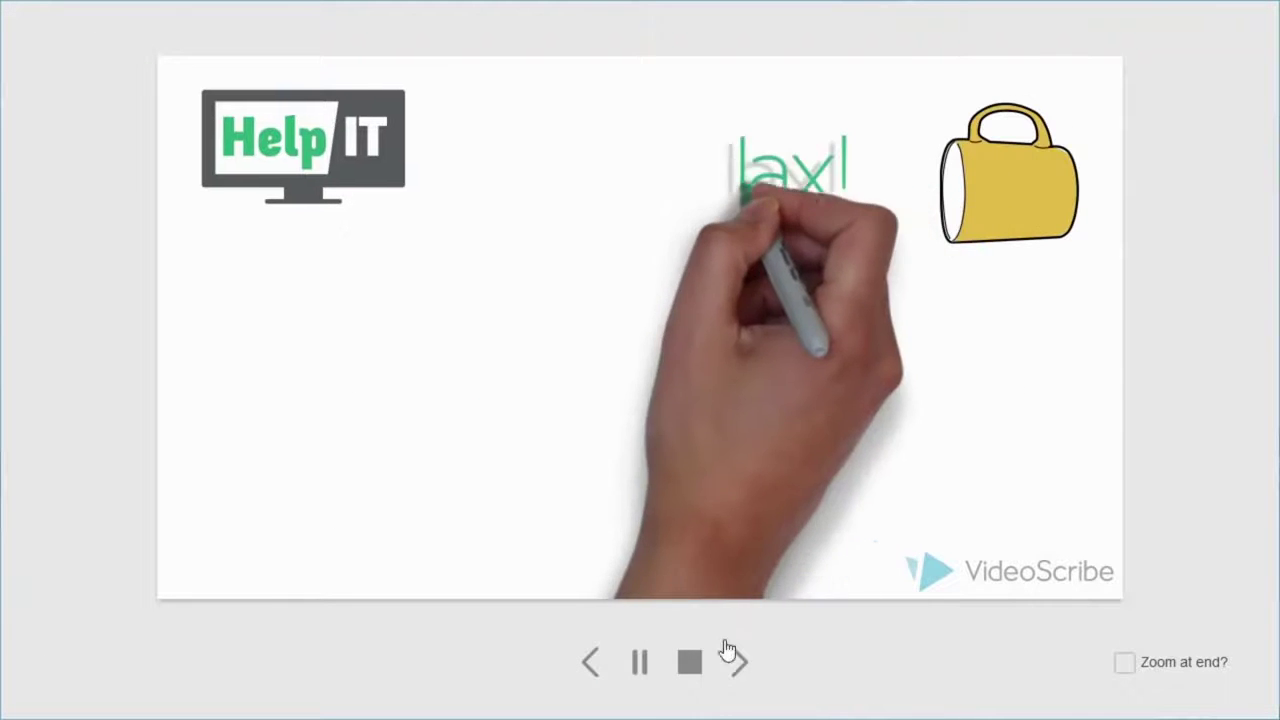
- Move the rotated yellow mug sideways until it sits beside the white outline mug, and preview its morph
{"action": "left_click", "coordinate": [689, 661]}
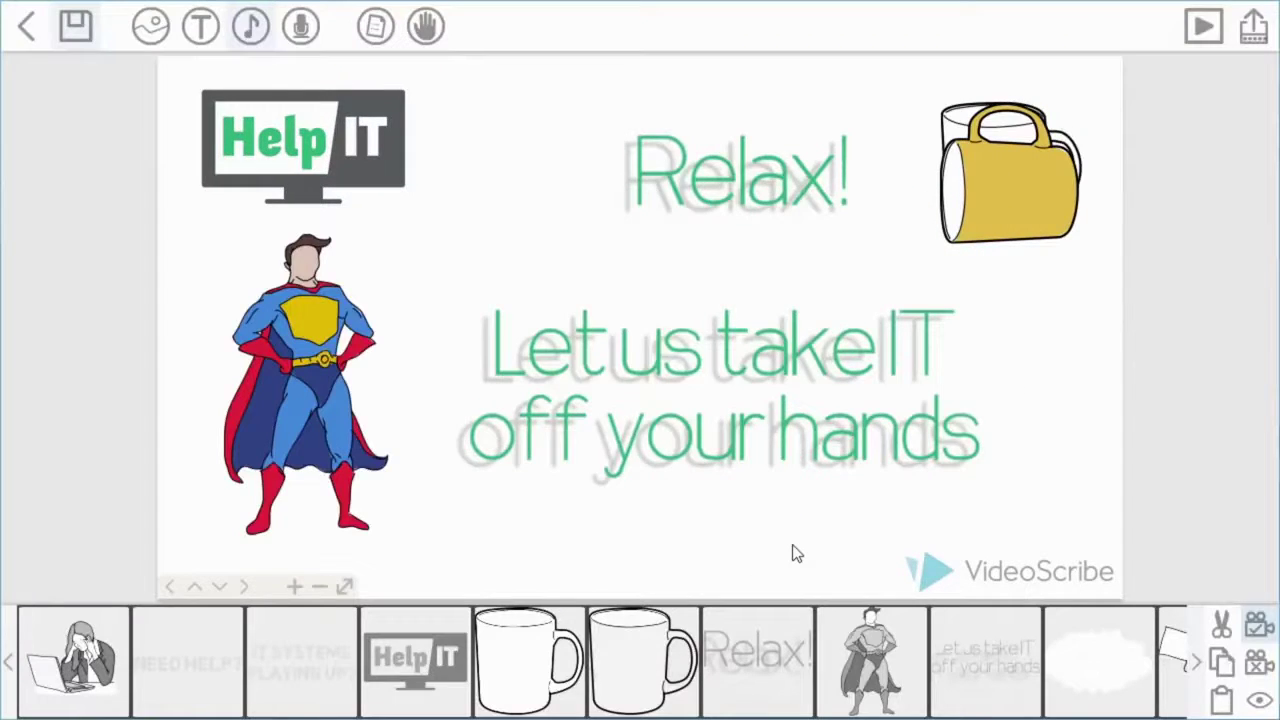
{"action": "left_click", "coordinate": [668, 657]}
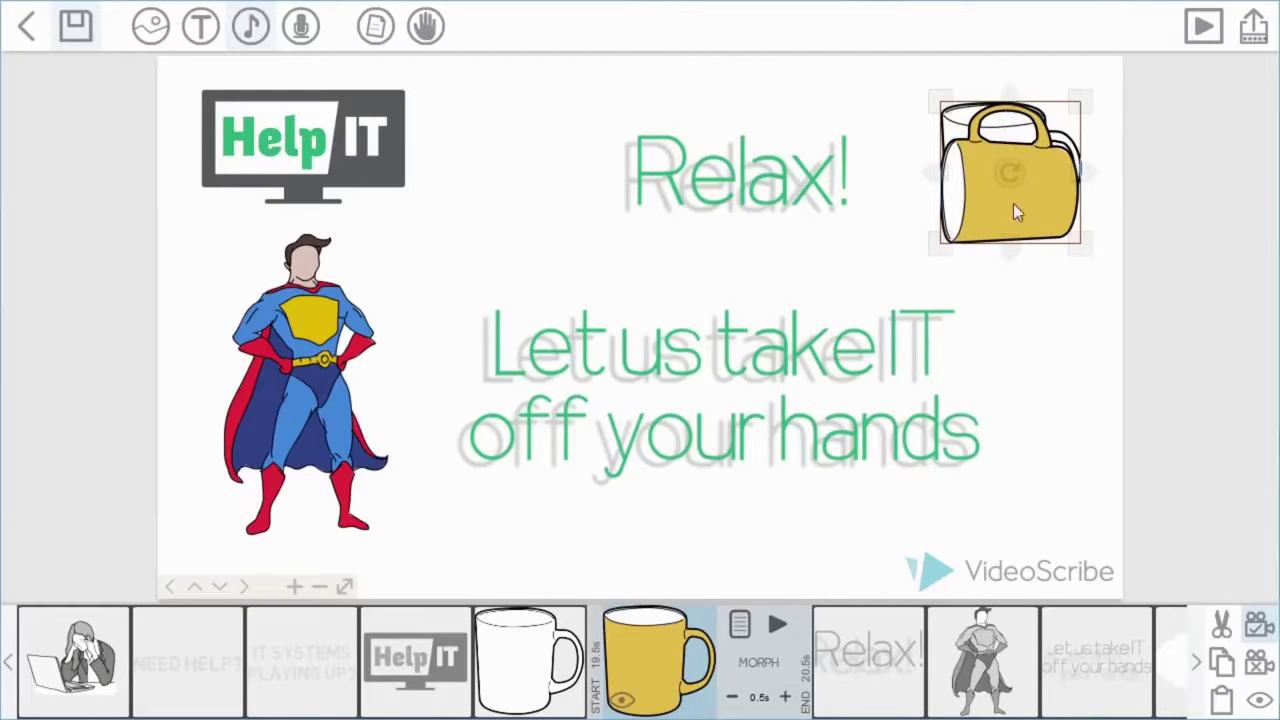
{"action": "left_click_drag", "start_coordinate": [1013, 213], "coordinate": [910, 209]}
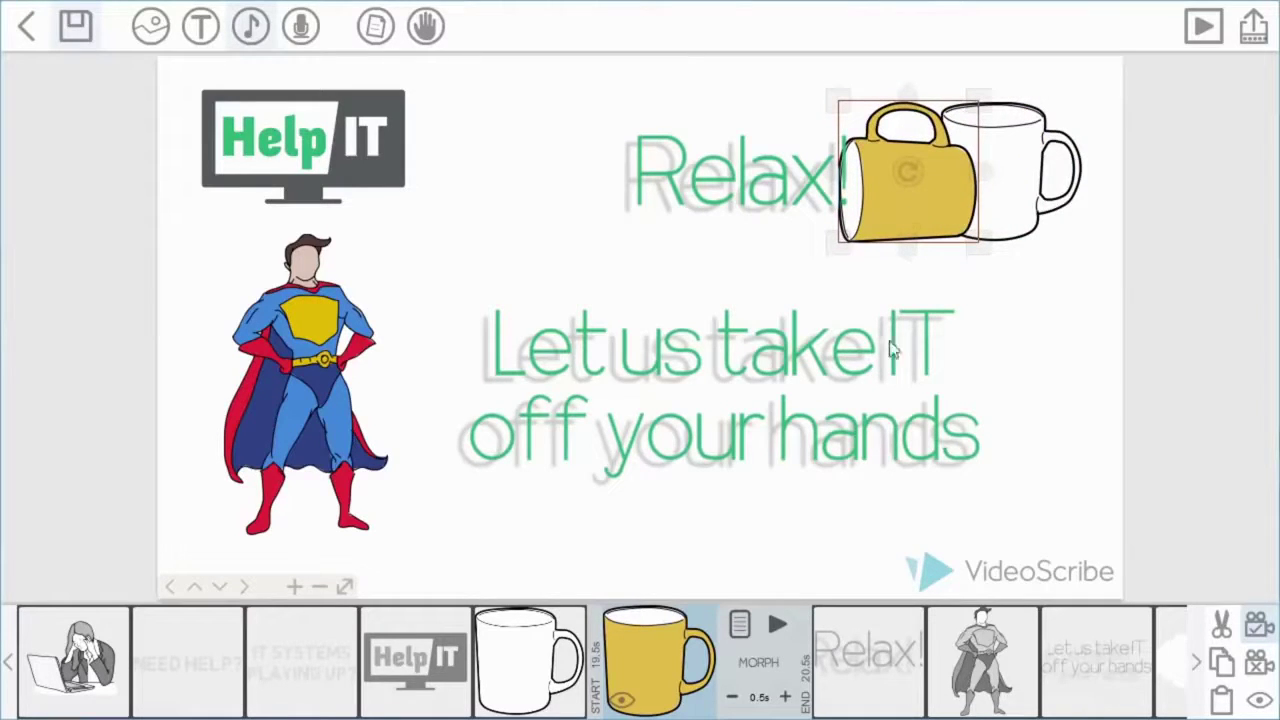
{"action": "left_click", "coordinate": [780, 624]}
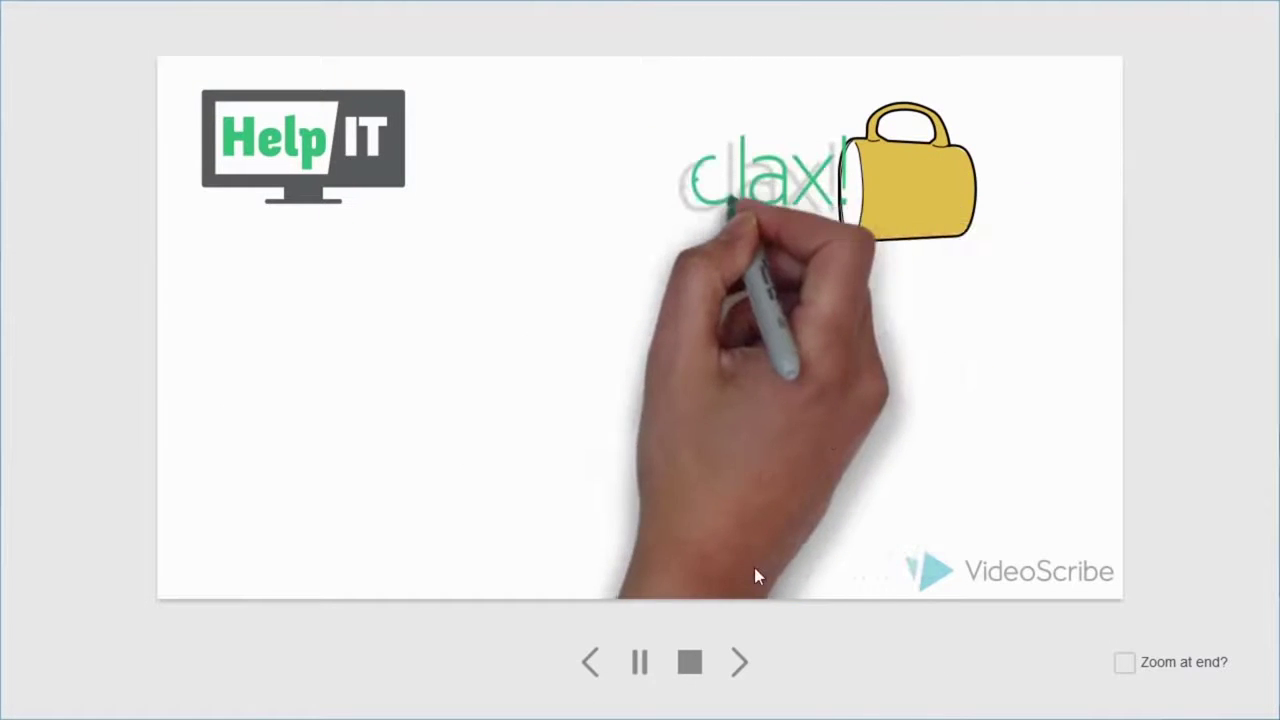
{"action": "left_click", "coordinate": [693, 665]}
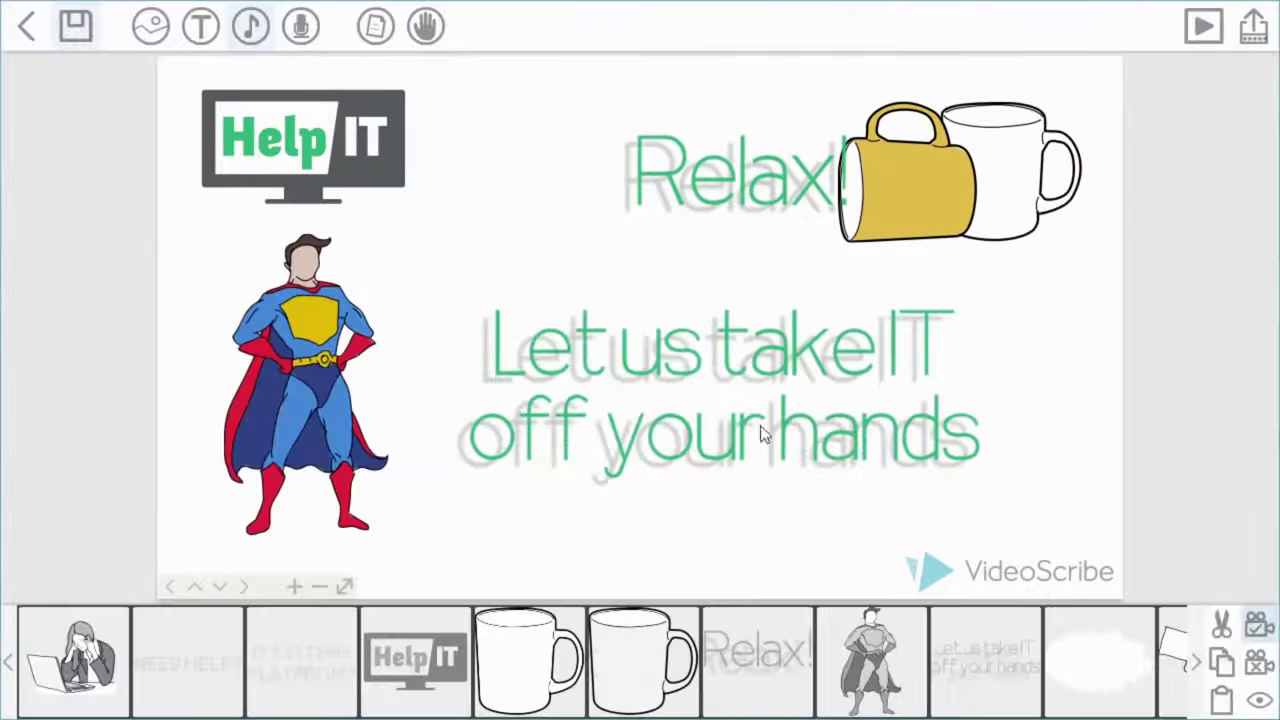
- Shift the "Relax!" text slightly away from the yellow mug so the two no longer overlap
{"action": "left_click", "coordinate": [764, 193]}
{"action": "left_click_drag", "start_coordinate": [803, 203], "coordinate": [781, 220]}
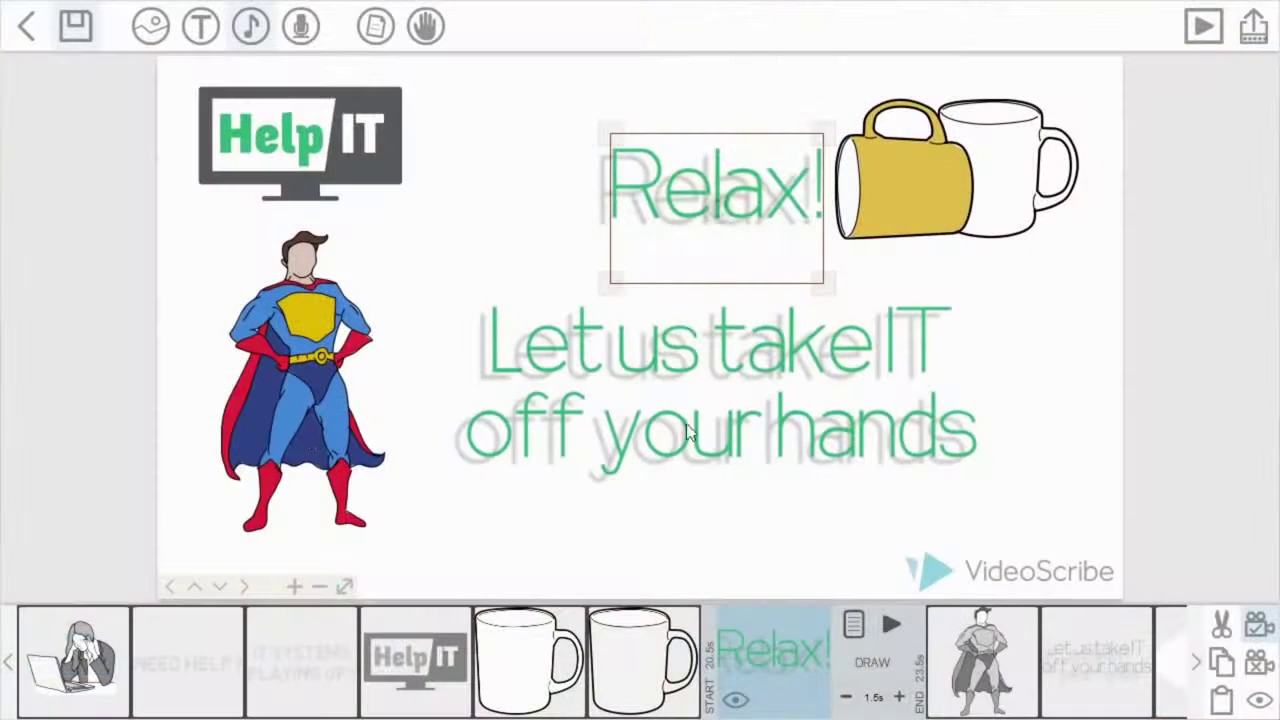
- Duplicate the superhero in the timeline and hide the pasted copy on the canvas
{"action": "left_click", "coordinate": [272, 407]}
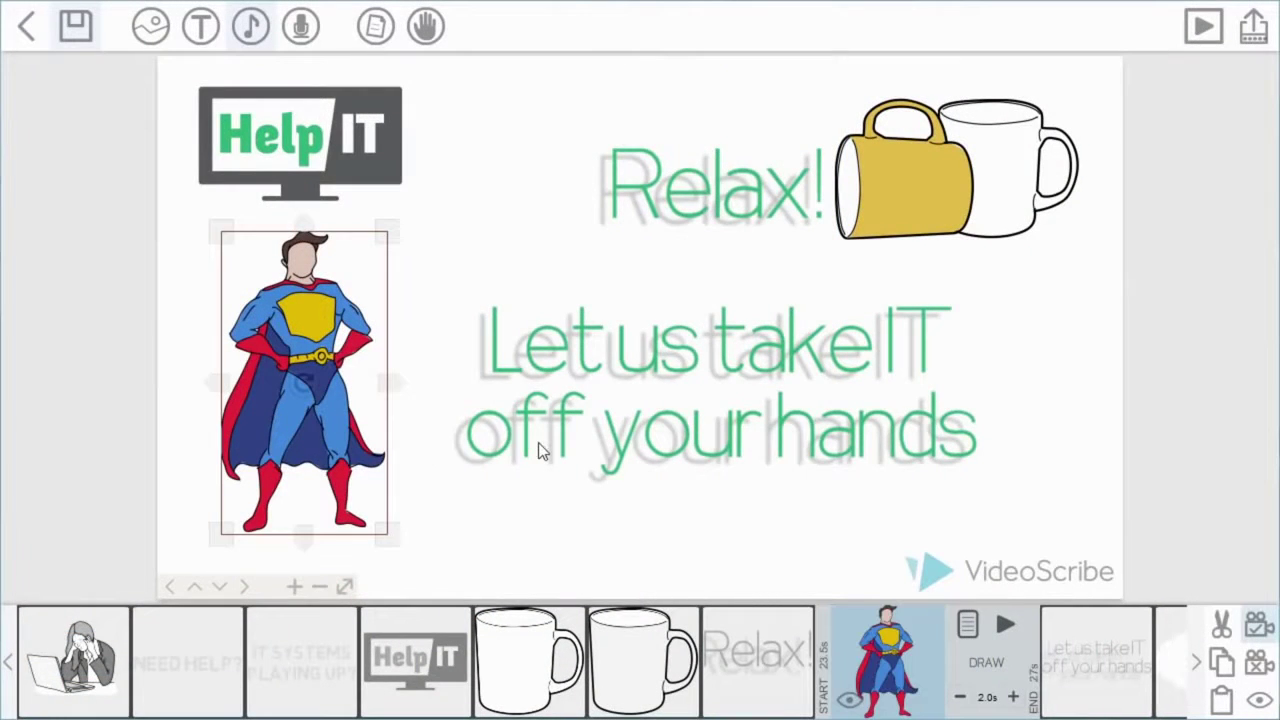
{"action": "left_click", "coordinate": [1221, 661]}
{"action": "left_click", "coordinate": [1221, 698]}
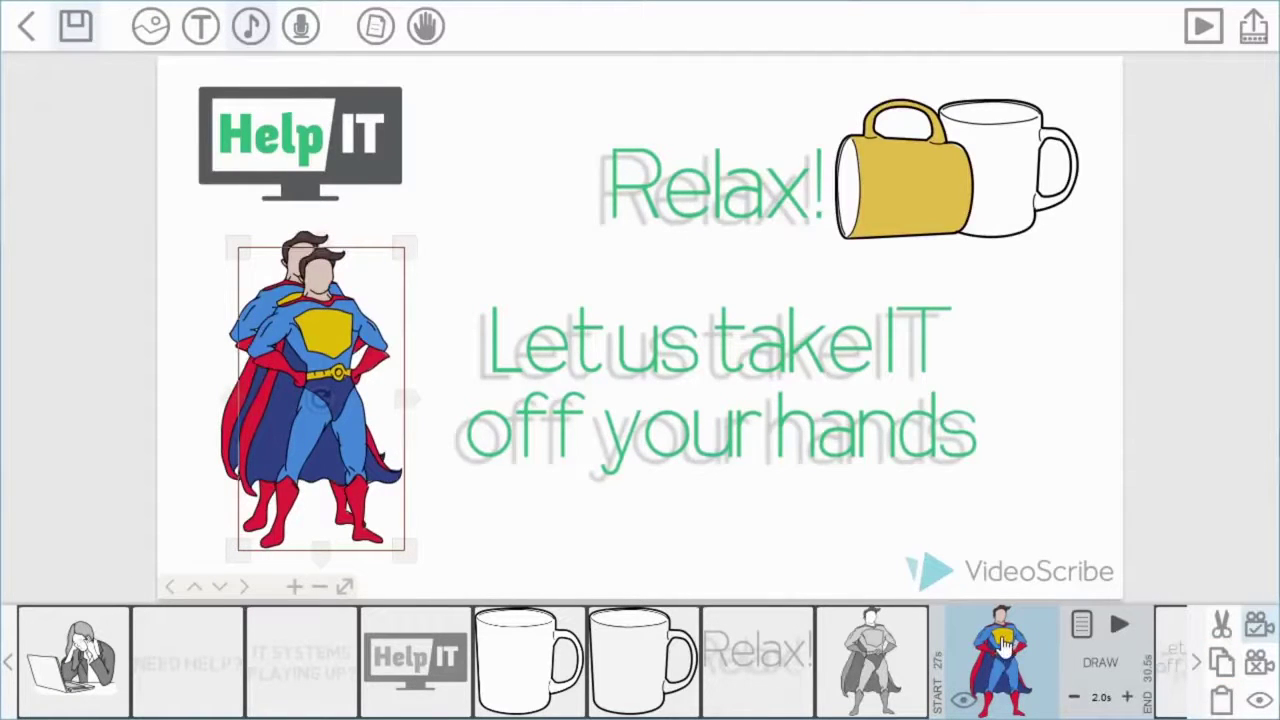
{"action": "left_click", "coordinate": [966, 702]}
- Change the first superhero's colour setting to Outline
{"action": "left_click_drag", "start_coordinate": [968, 705], "coordinate": [884, 686]}
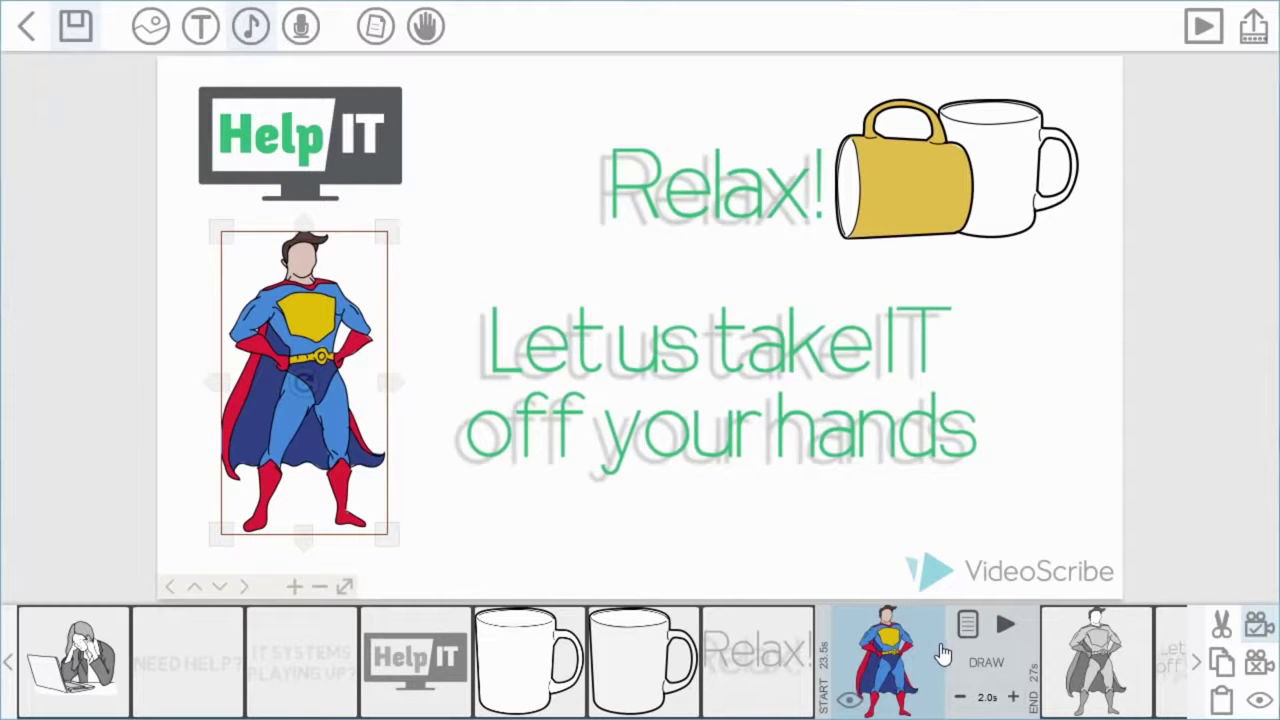
{"action": "left_click", "coordinate": [967, 625]}
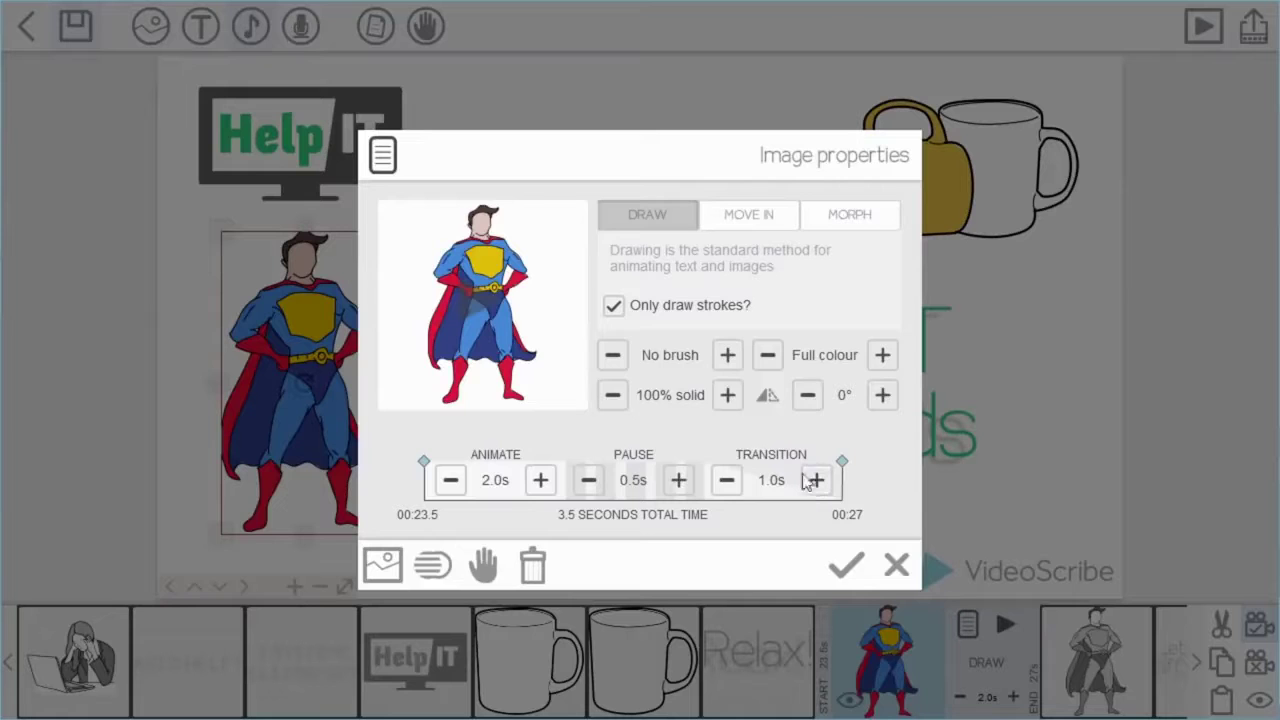
{"action": "left_click", "coordinate": [882, 358]}
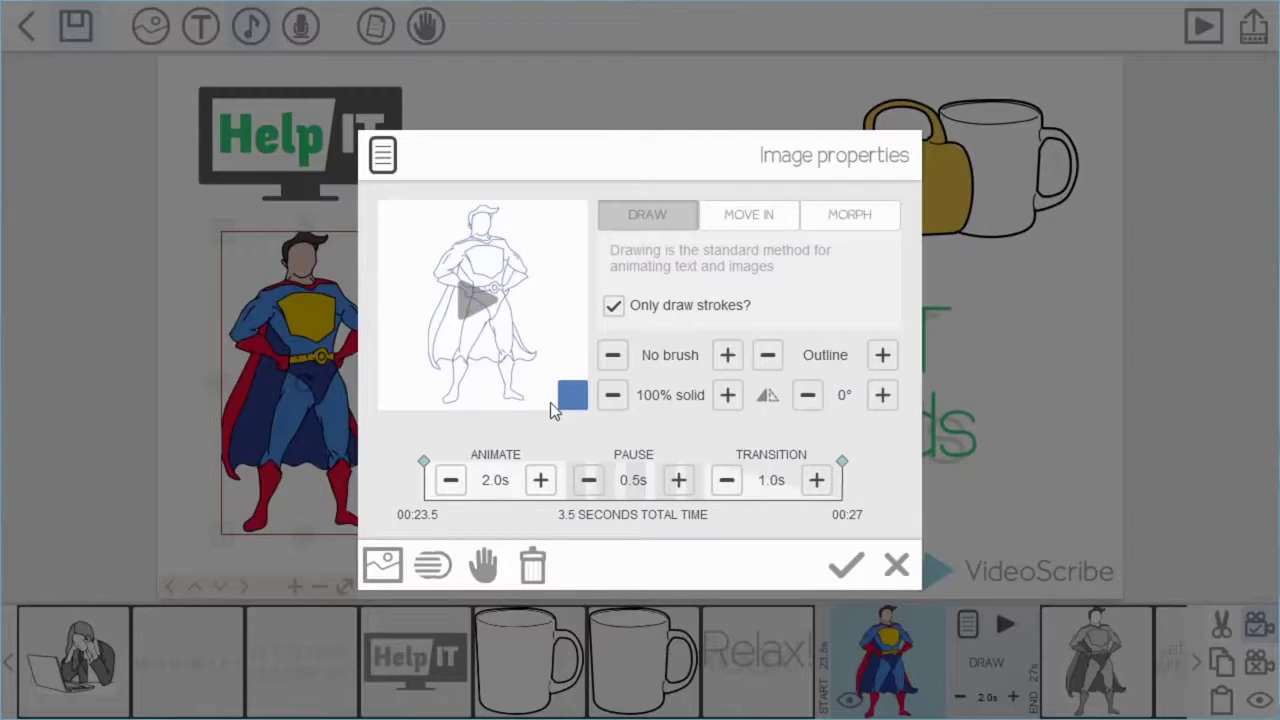
- Set the outline superhero's animate, pause and transition times to 0 s and apply the properties
{"action": "left_click", "coordinate": [450, 480]}
{"action": "left_click", "coordinate": [450, 480]}
{"action": "left_click", "coordinate": [450, 480]}
{"action": "left_click", "coordinate": [438, 482]}
{"action": "left_click", "coordinate": [590, 482]}
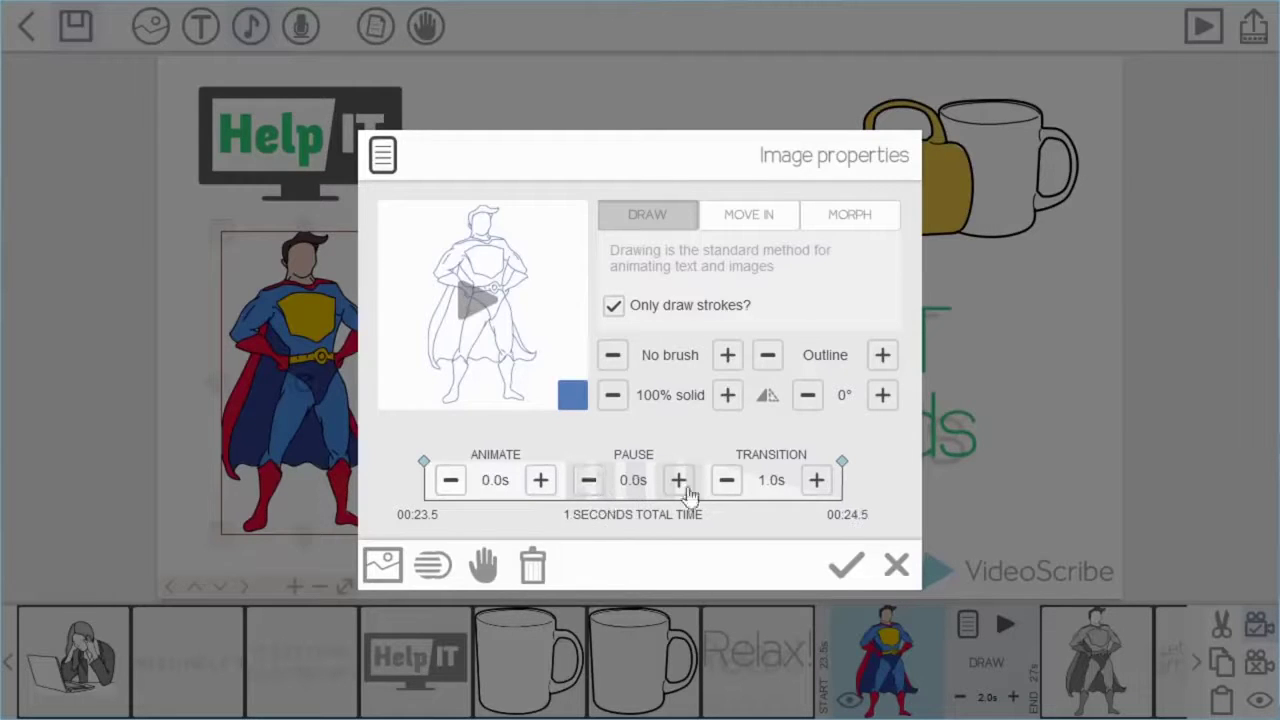
{"action": "left_click", "coordinate": [727, 482]}
{"action": "left_click", "coordinate": [840, 564]}
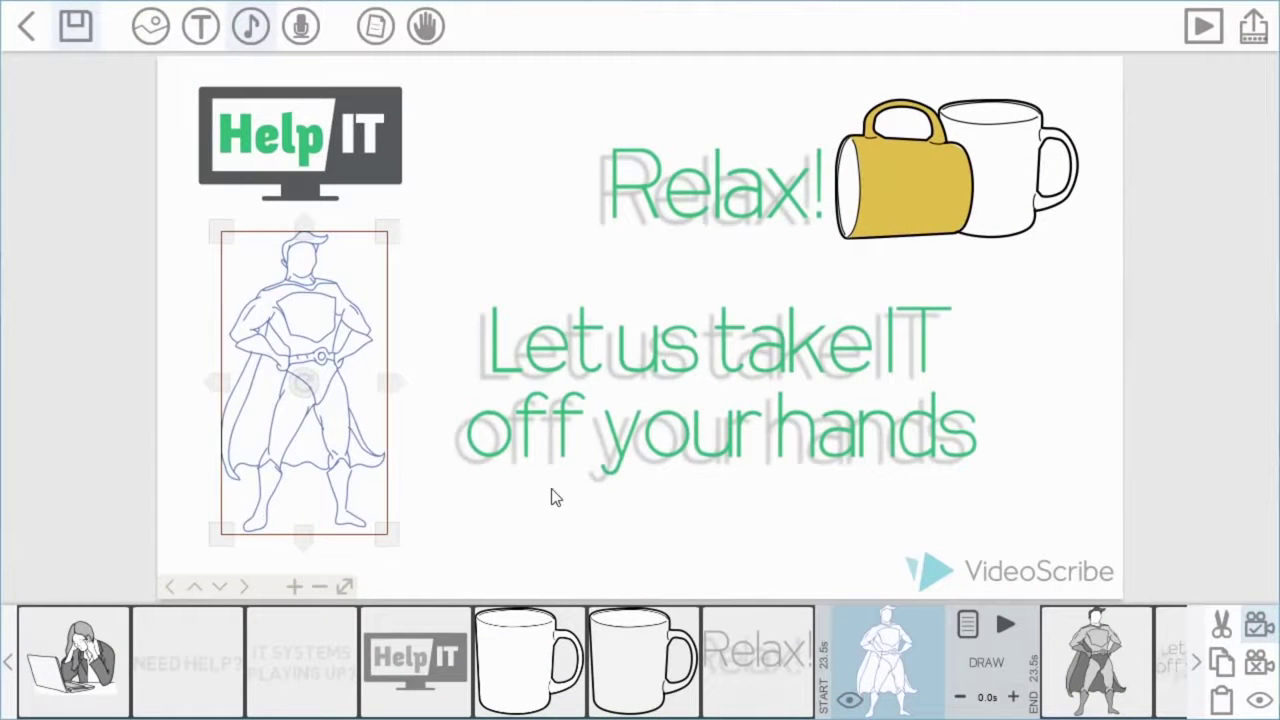
- Hide the outline superhero, show the full-colour copy on the canvas and enlarge it slightly
{"action": "left_click_drag", "start_coordinate": [366, 486], "coordinate": [284, 220]}
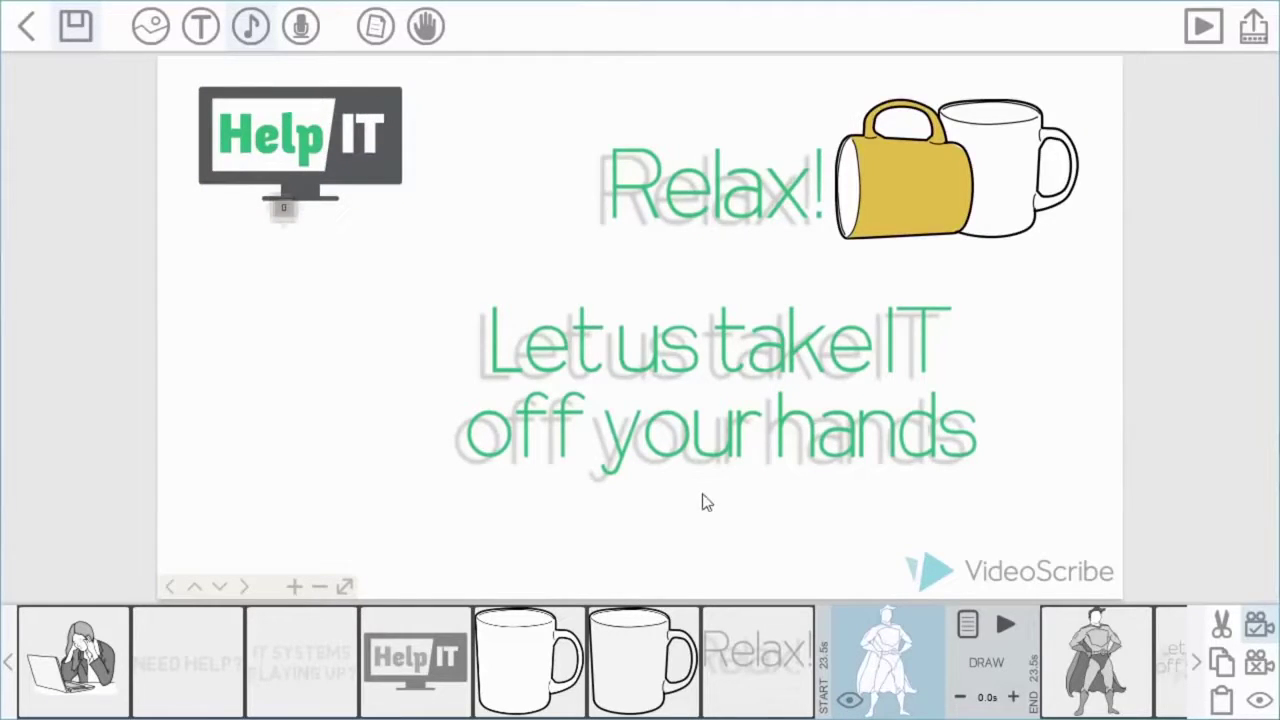
{"action": "left_click", "coordinate": [1075, 668]}
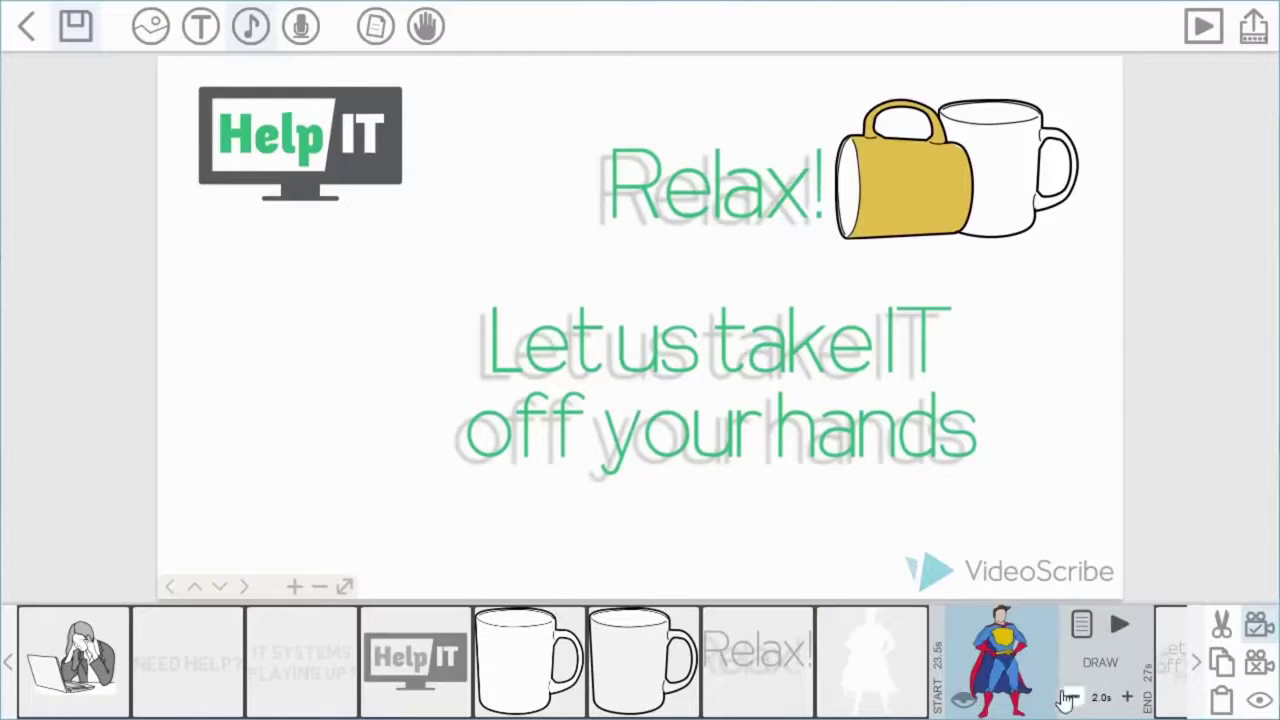
{"action": "left_click", "coordinate": [965, 700]}
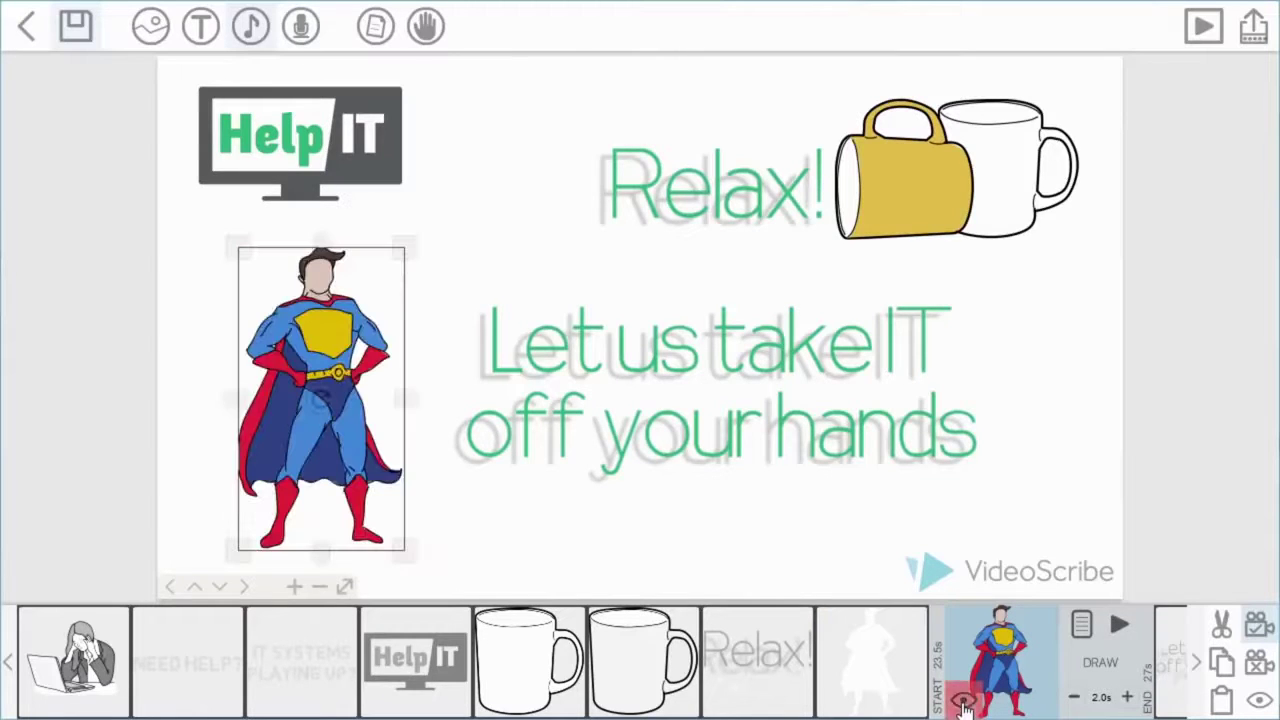
{"action": "left_click_drag", "start_coordinate": [230, 257], "coordinate": [227, 246]}
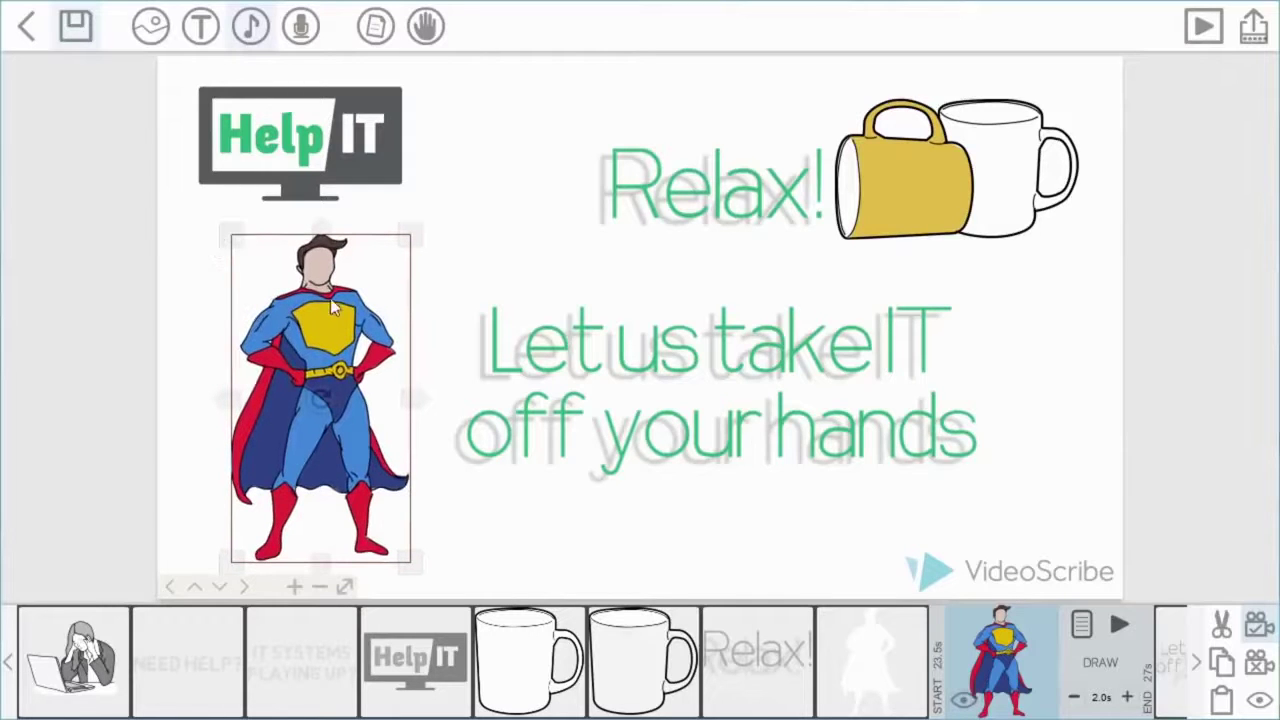
- Make the full-colour superhero morph from its outline version with a 1.5 s animate time, and preview it
{"action": "left_click", "coordinate": [1080, 626]}
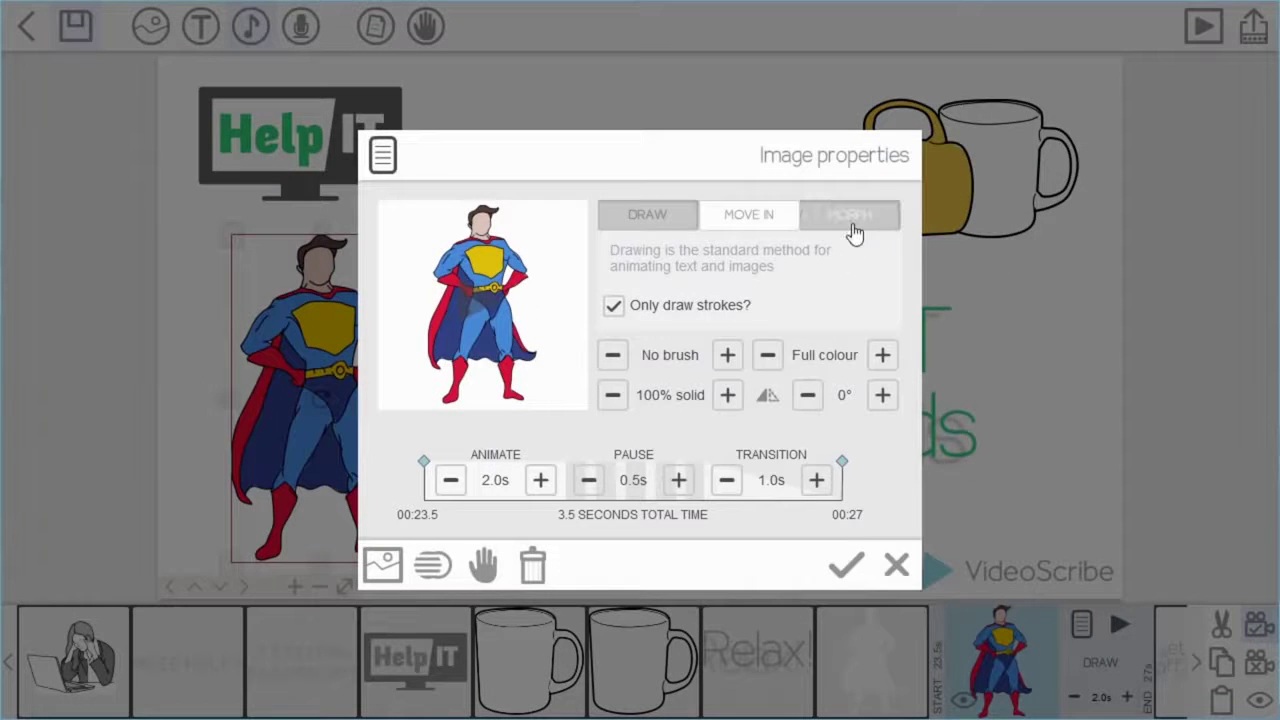
{"action": "left_click", "coordinate": [853, 229]}
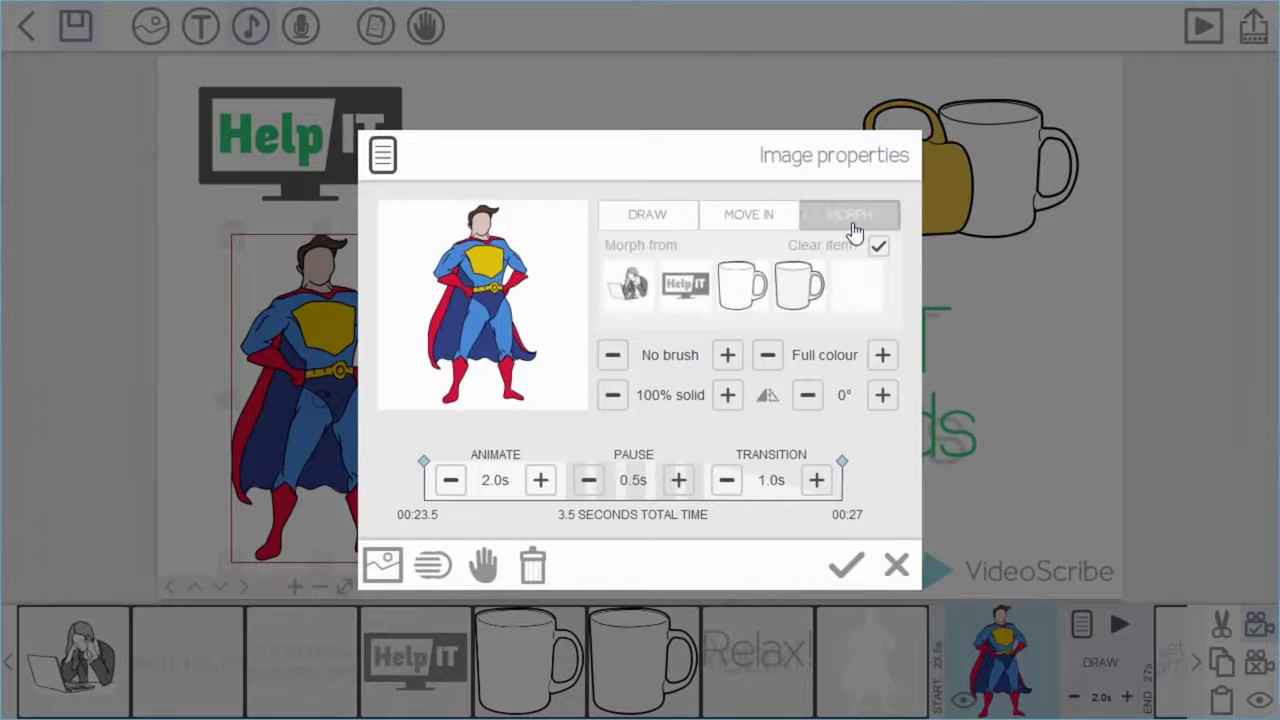
{"action": "left_click", "coordinate": [853, 290]}
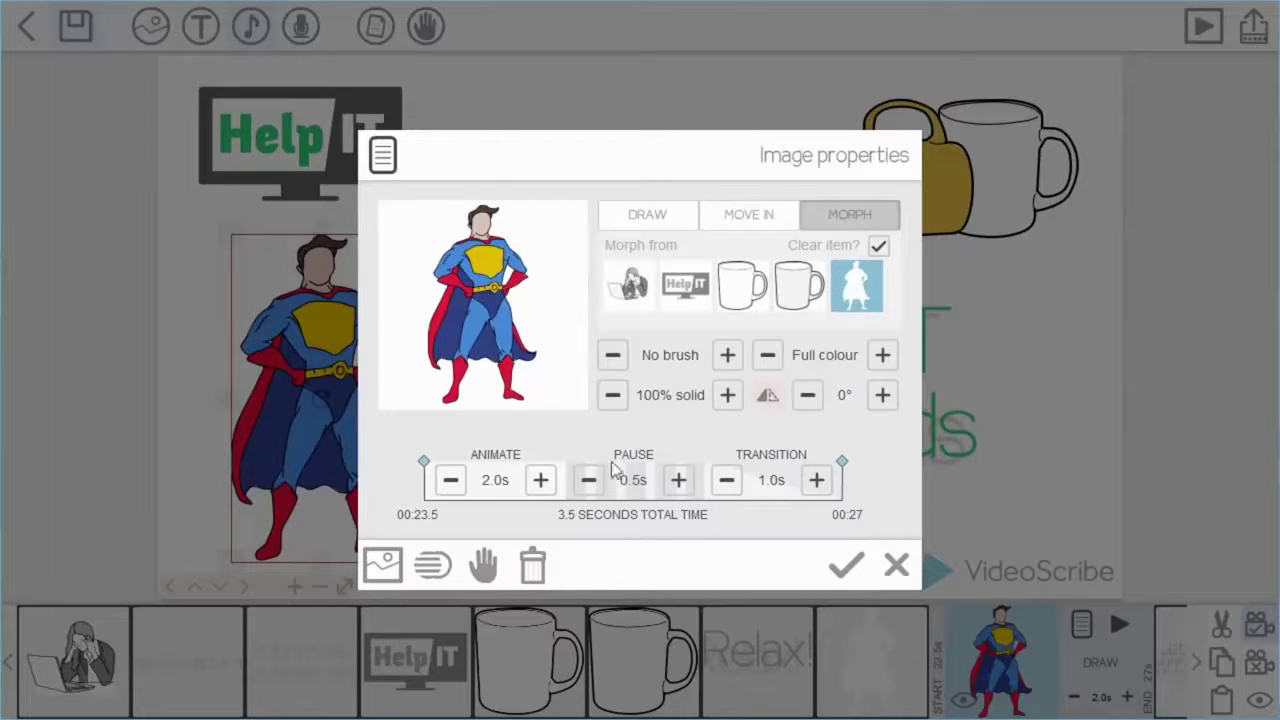
{"action": "left_click", "coordinate": [451, 482]}
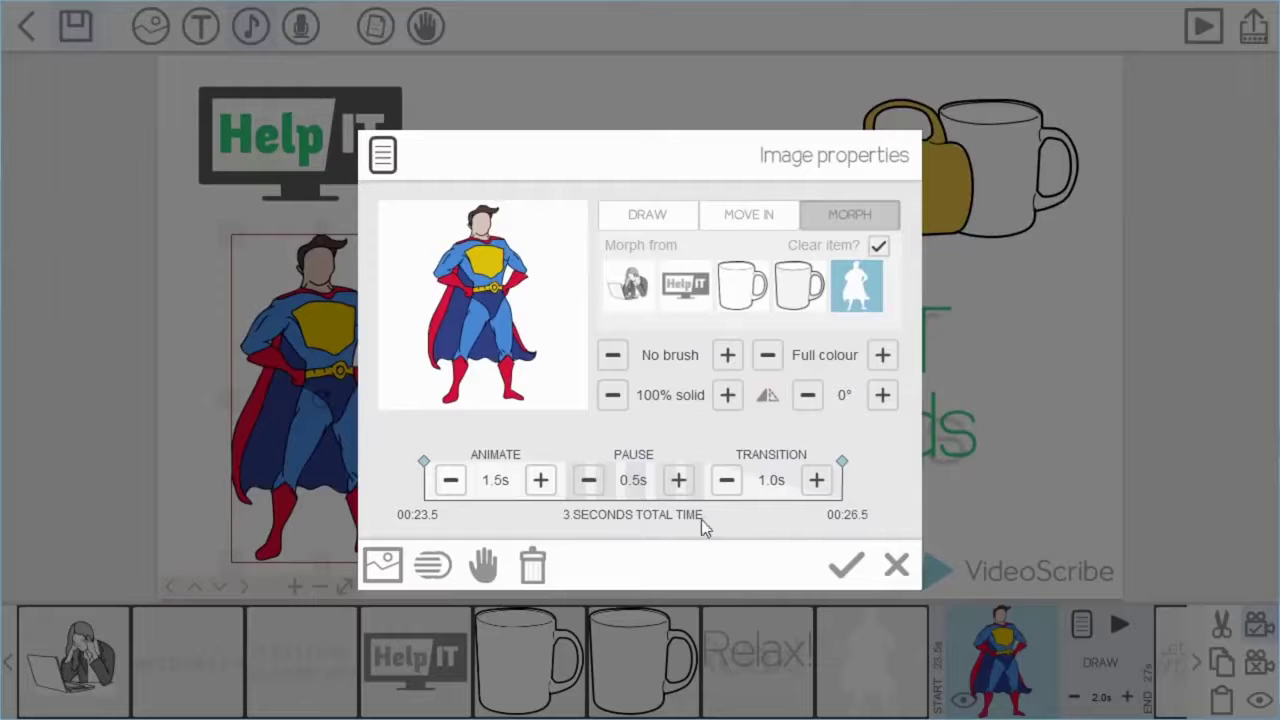
{"action": "left_click", "coordinate": [845, 566]}
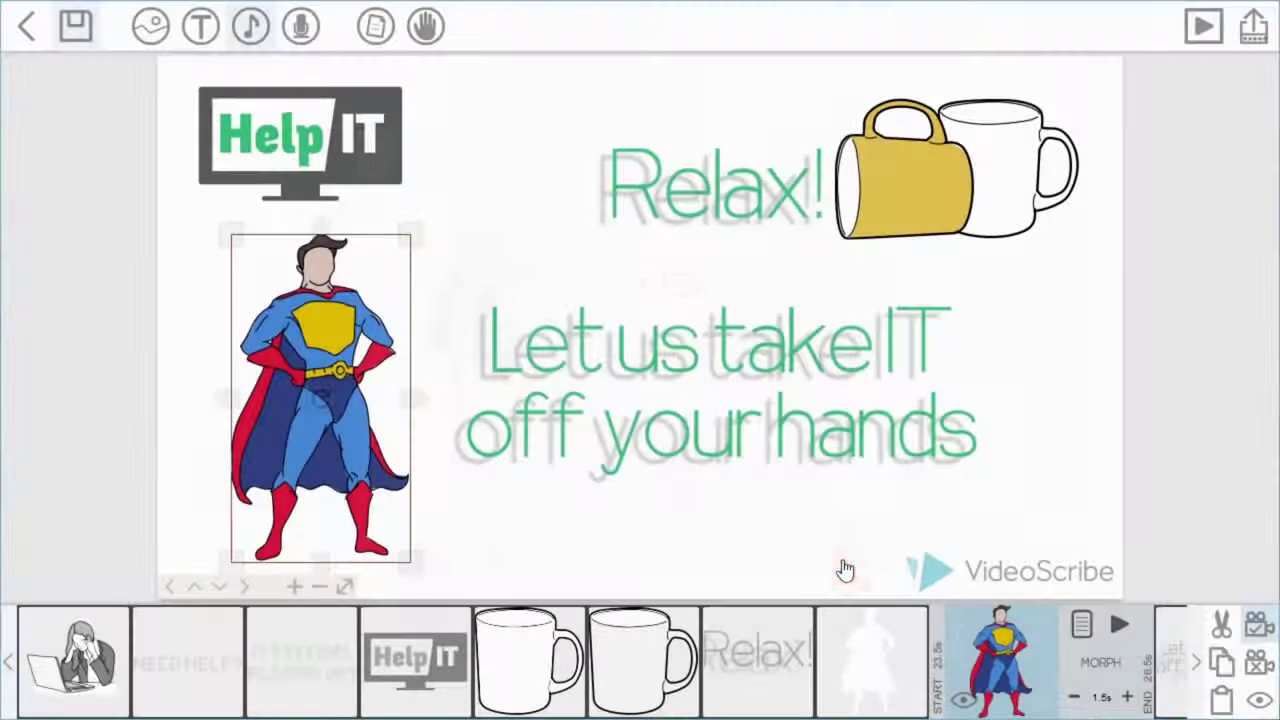
{"action": "left_click", "coordinate": [1120, 625]}
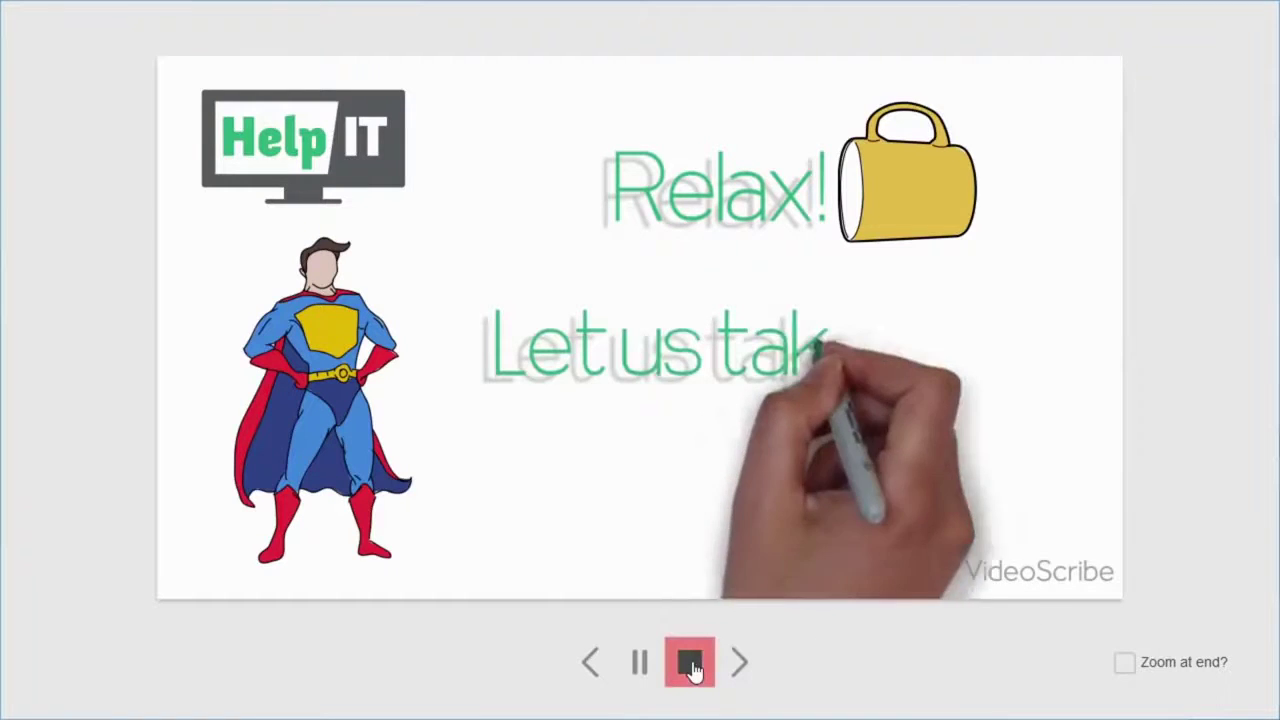
{"action": "left_click", "coordinate": [690, 666]}
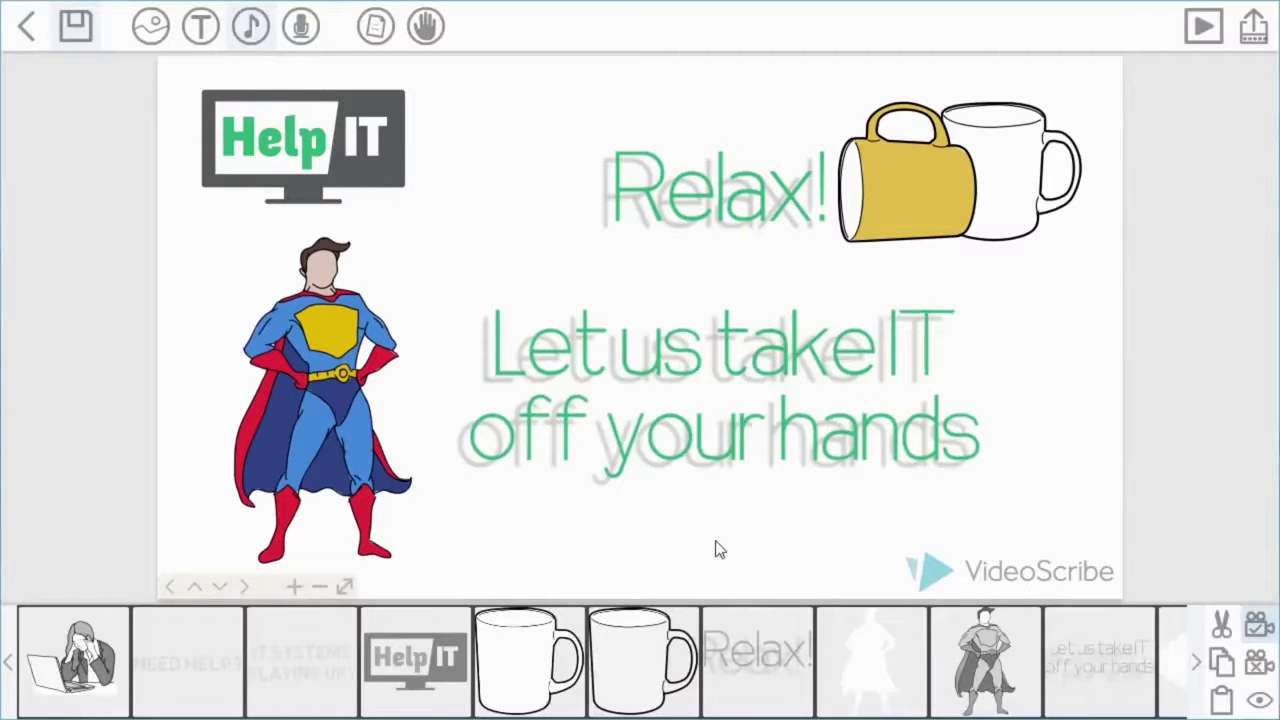
- Set the morphing superhero's rotation to 360° and preview the spin
{"action": "left_click", "coordinate": [995, 654]}
{"action": "left_click", "coordinate": [1081, 626]}
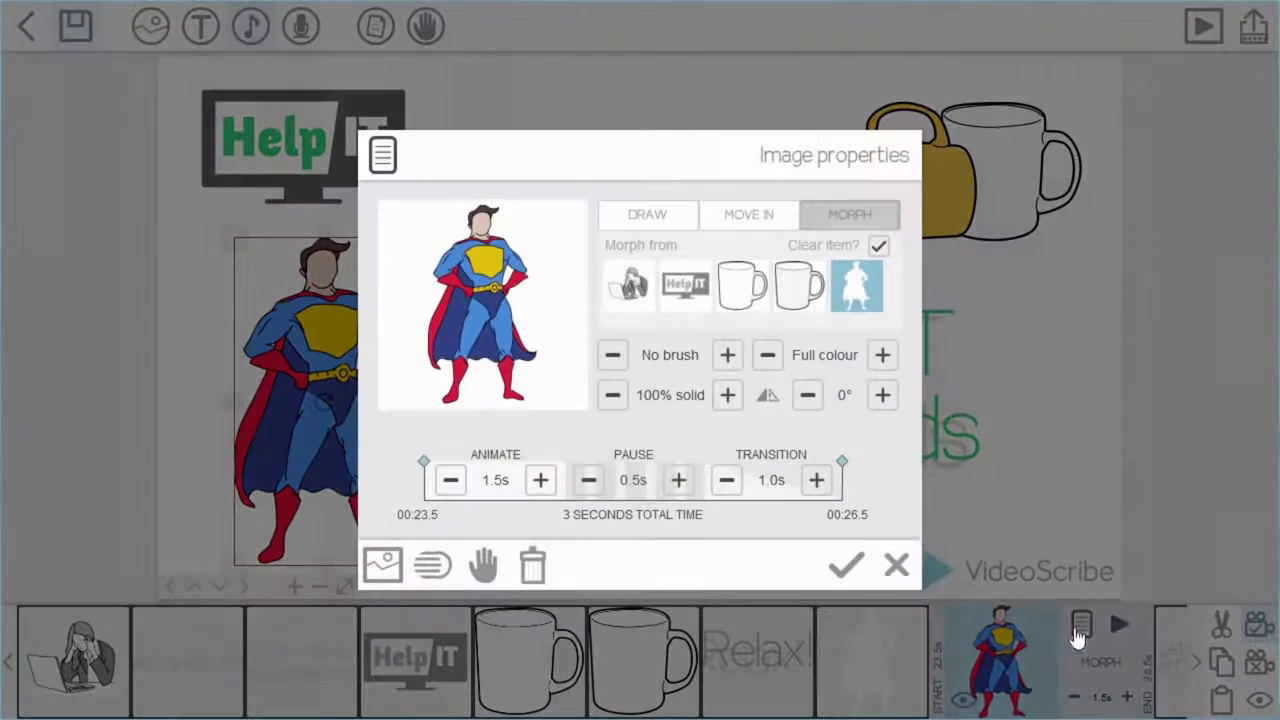
{"action": "left_click", "coordinate": [840, 403]}
{"action": "key", "text": "BackSpace"}
{"action": "type", "text": "360"}
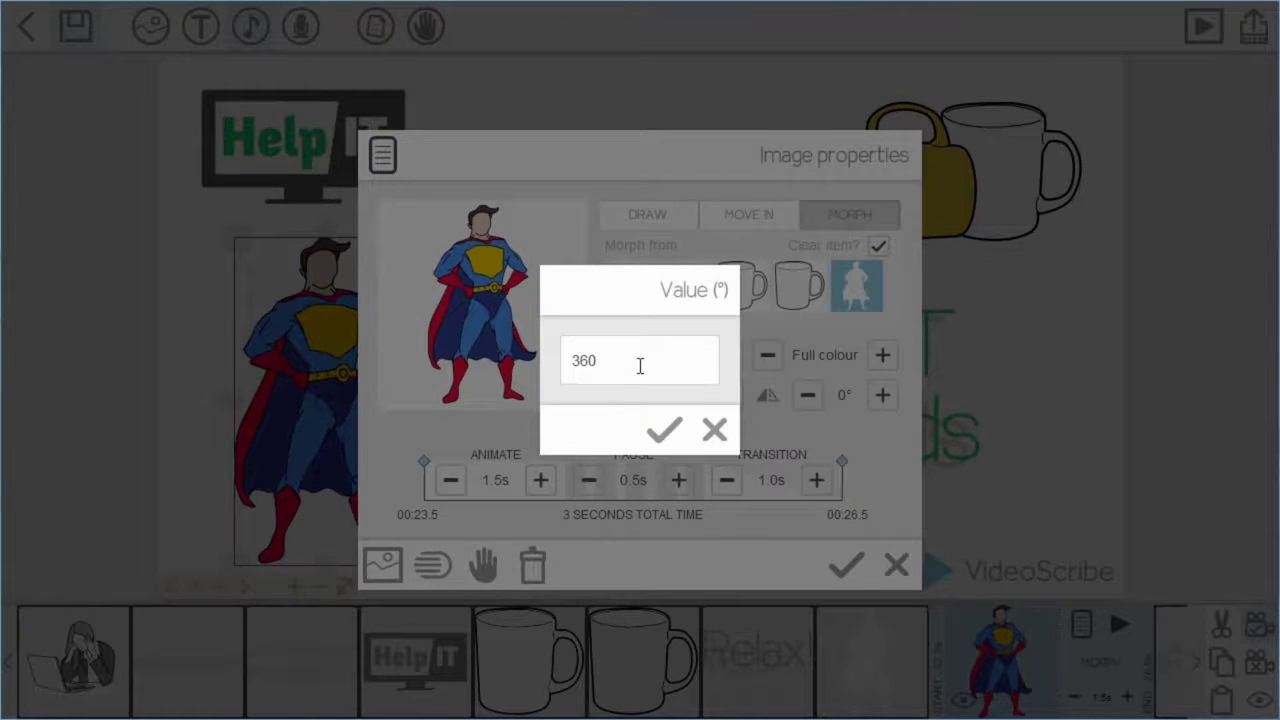
{"action": "left_click", "coordinate": [664, 430]}
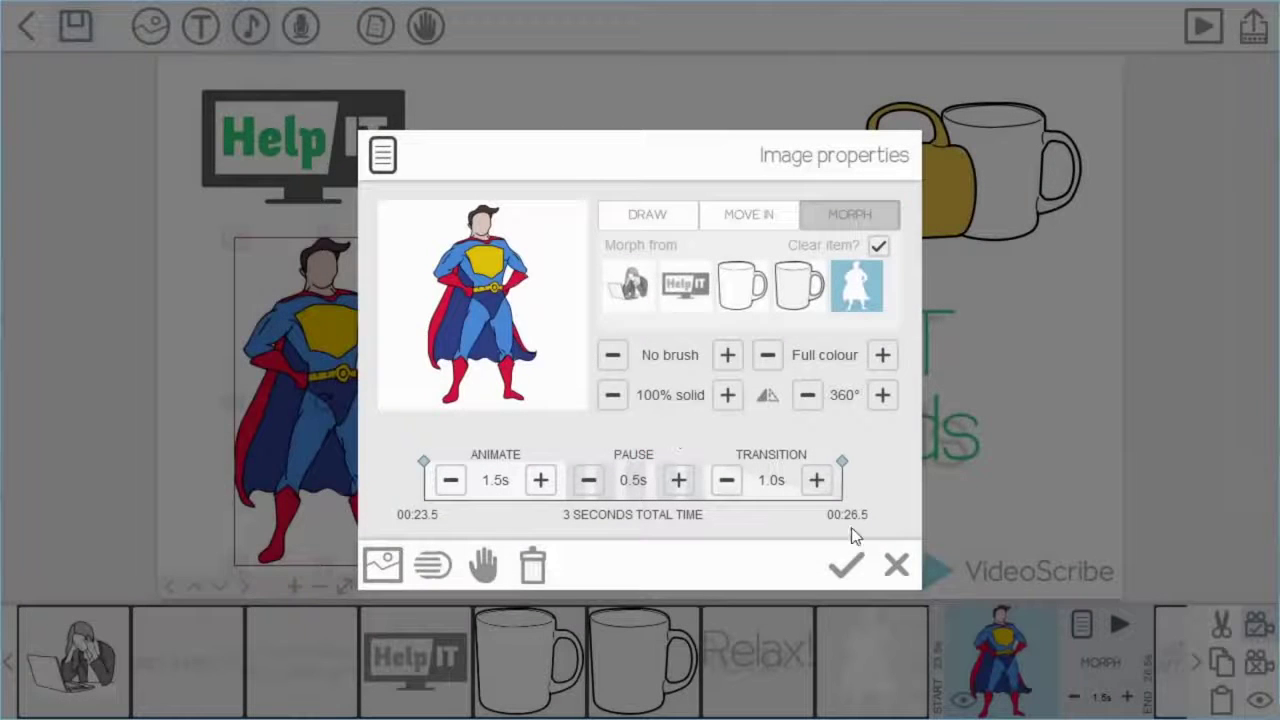
{"action": "left_click", "coordinate": [849, 563]}
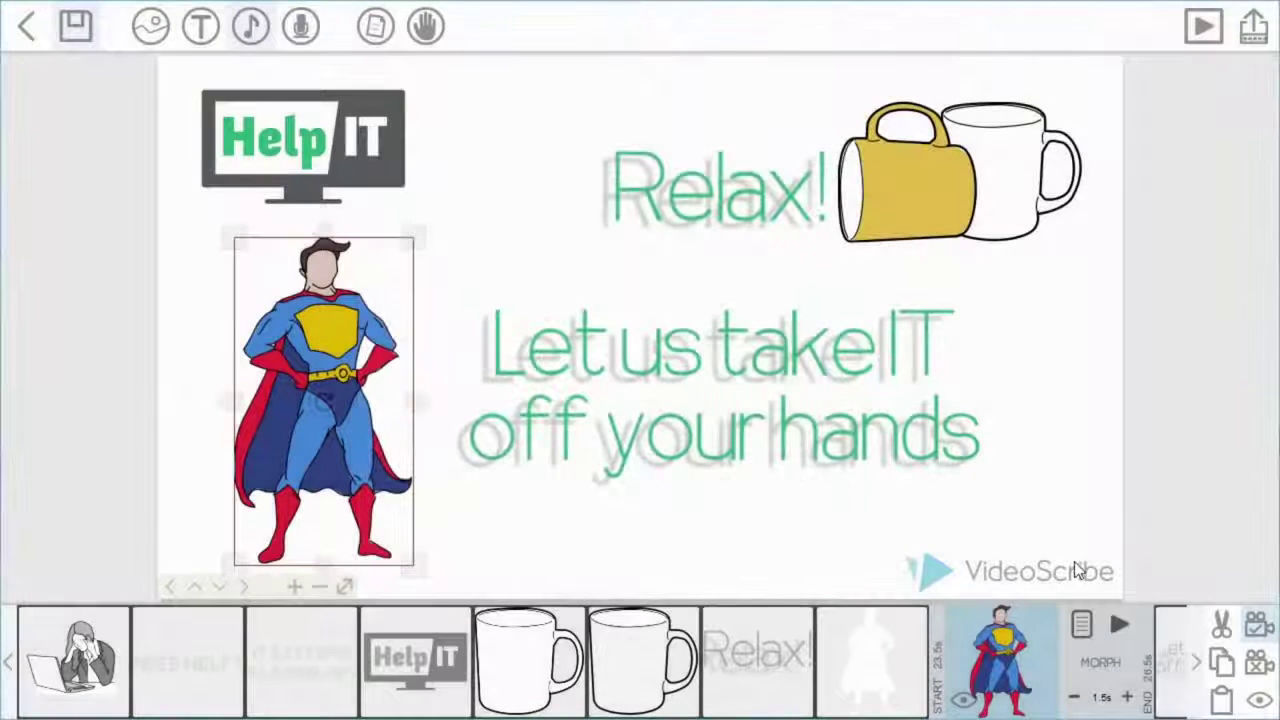
{"action": "left_click", "coordinate": [1116, 625]}
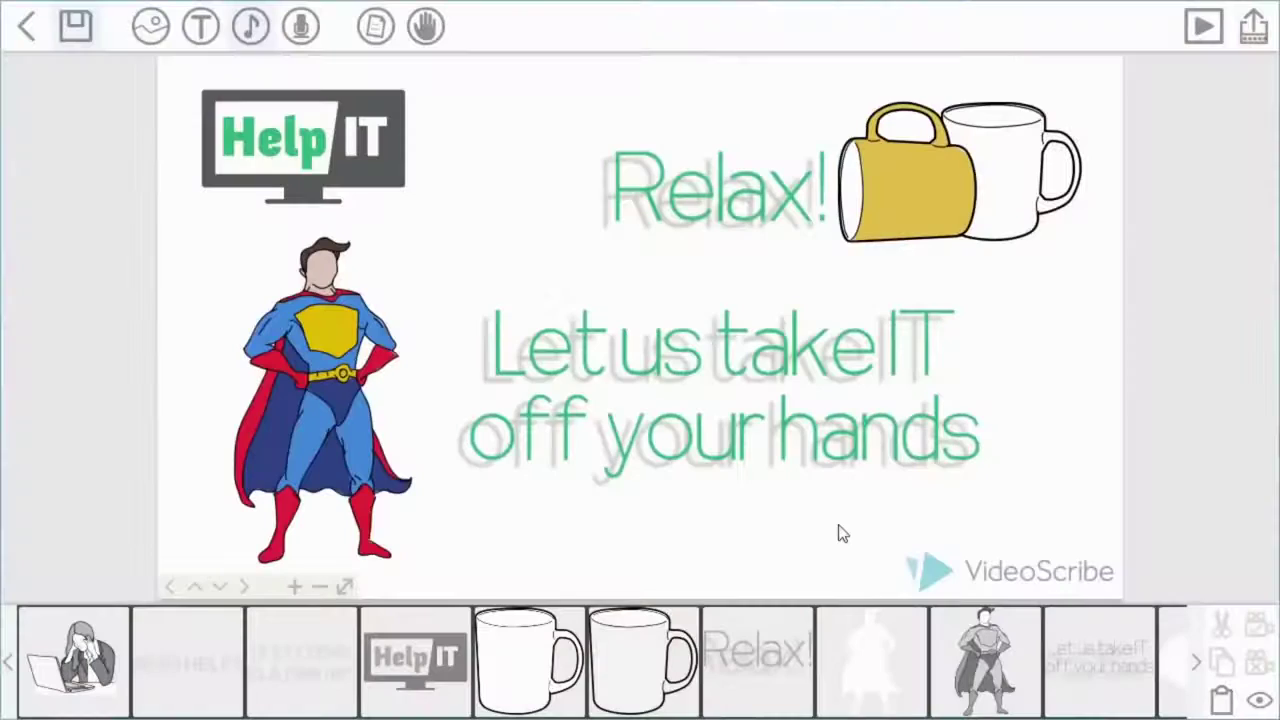
- Search the image library for "happy" and insert the woman cheering behind a laptop after the white cloud in the timeline
{"action": "scroll", "coordinate": [1091, 654], "scroll_direction": "right", "scroll_amount": 4}
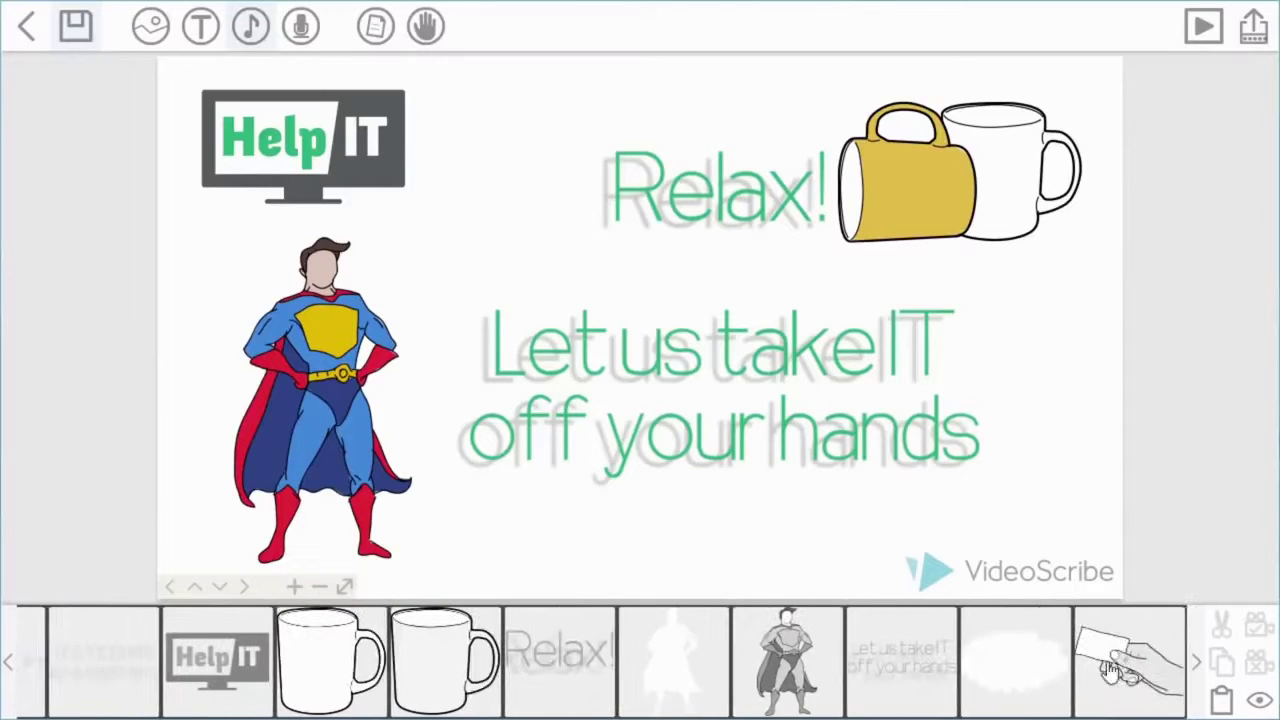
{"action": "left_click", "coordinate": [1031, 688]}
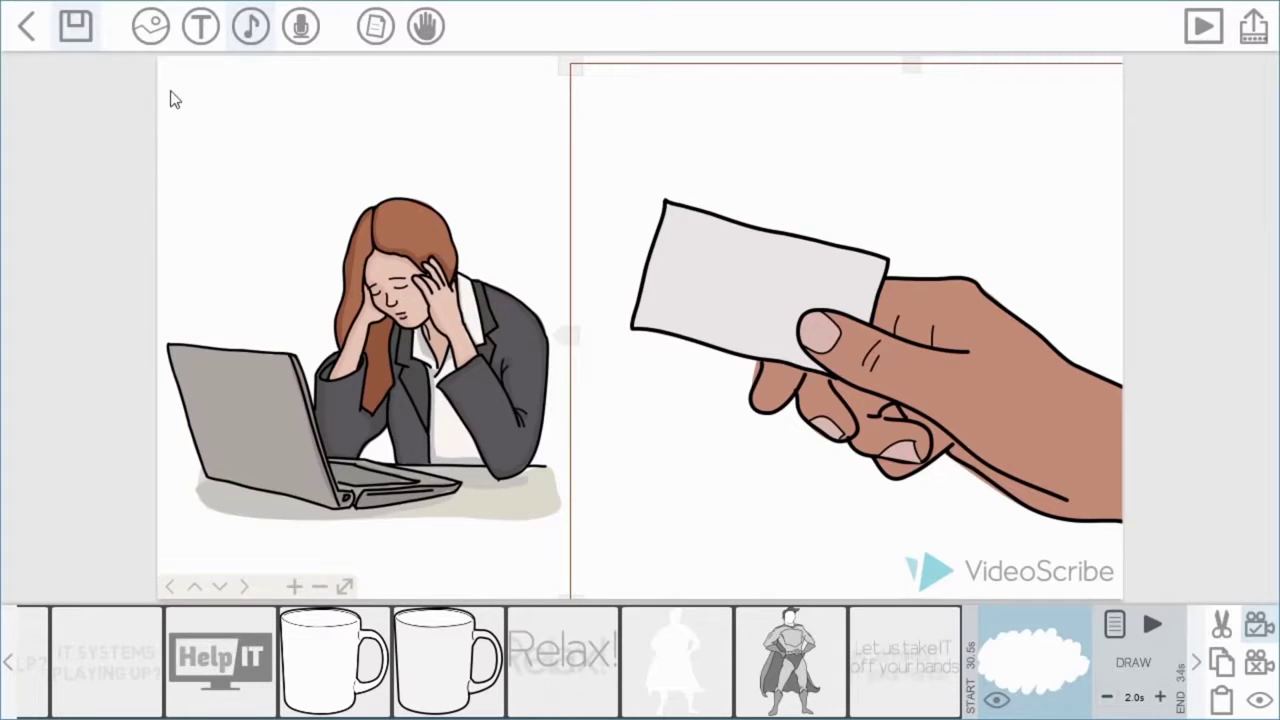
{"action": "left_click", "coordinate": [150, 27]}
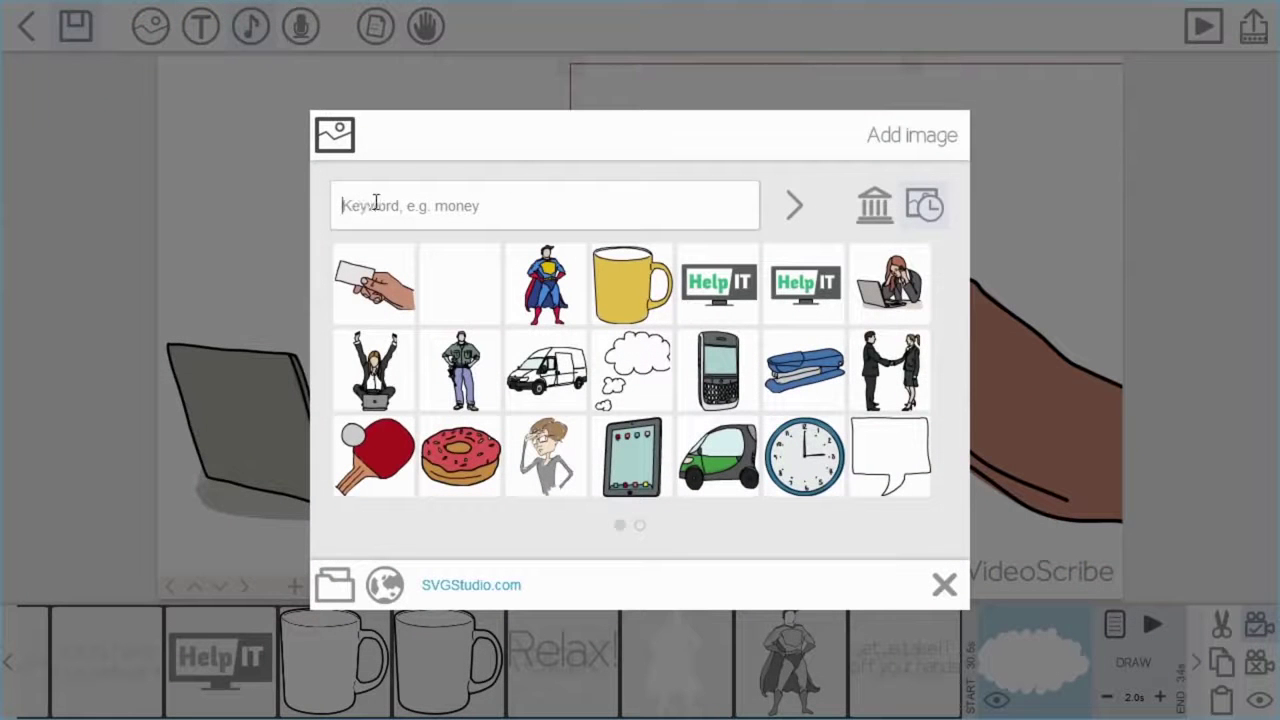
{"action": "left_click", "coordinate": [375, 203]}
{"action": "type", "text": "happ"}
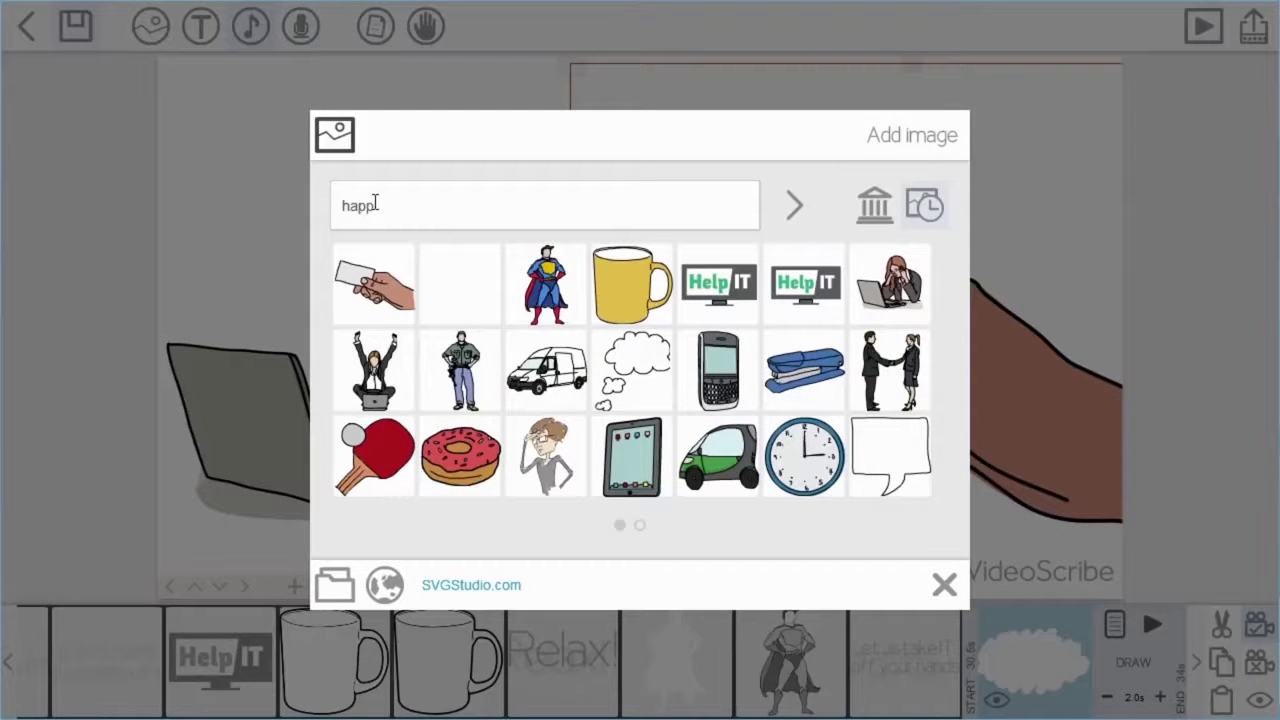
{"action": "type", "text": "y"}
{"action": "key", "text": "Return"}
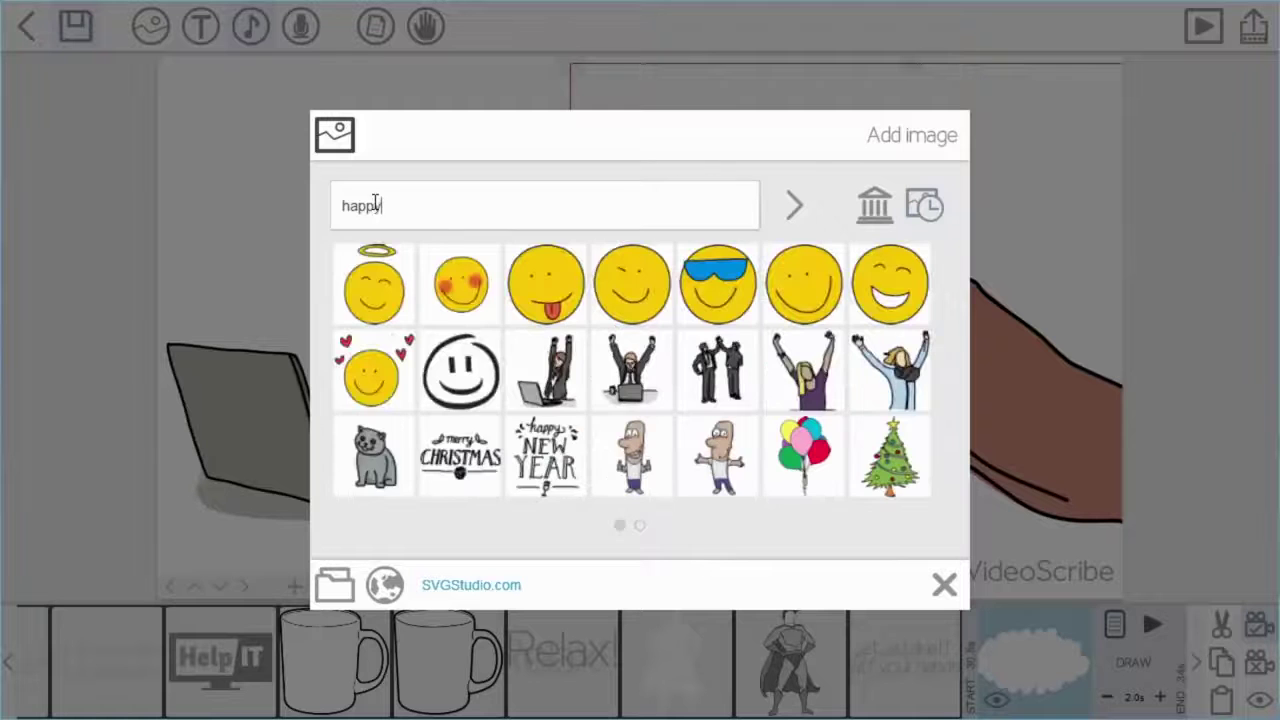
{"action": "left_click", "coordinate": [556, 375]}
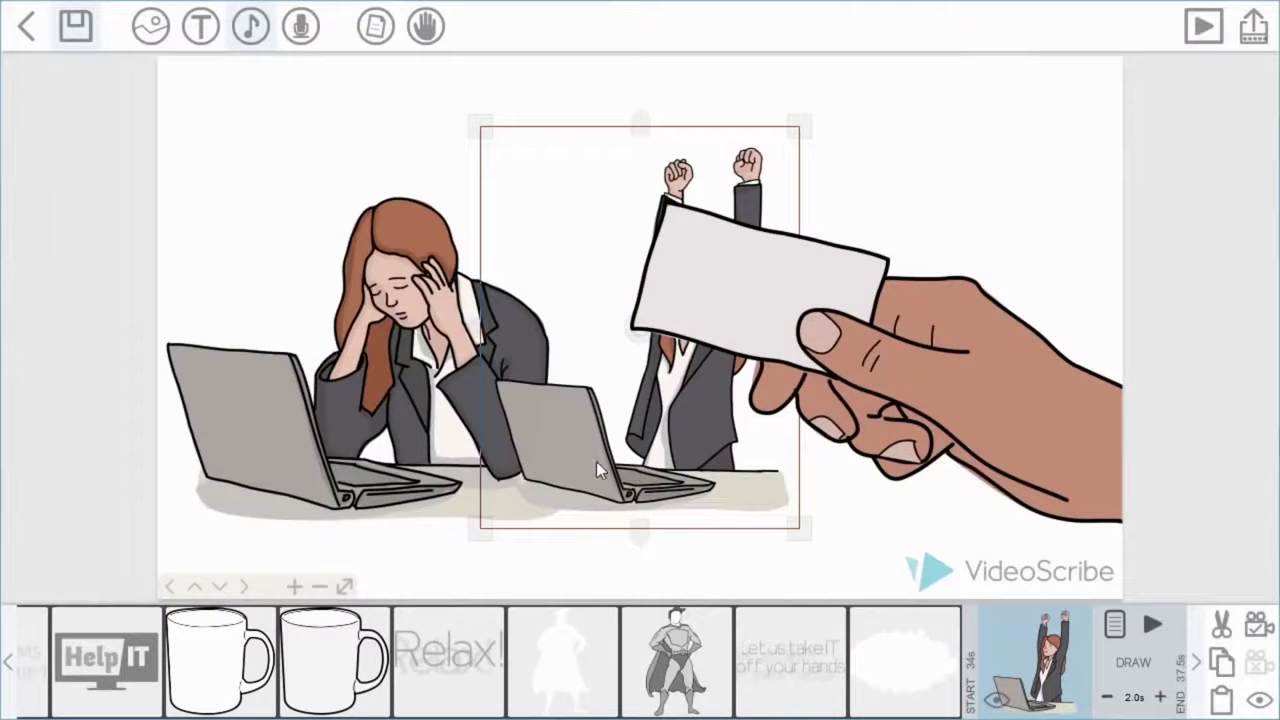
- Move the cheering woman over the stressed woman and enlarge her so that the two laptops line up
{"action": "left_click_drag", "start_coordinate": [591, 466], "coordinate": [370, 447]}
{"action": "left_click_drag", "start_coordinate": [474, 462], "coordinate": [529, 493]}
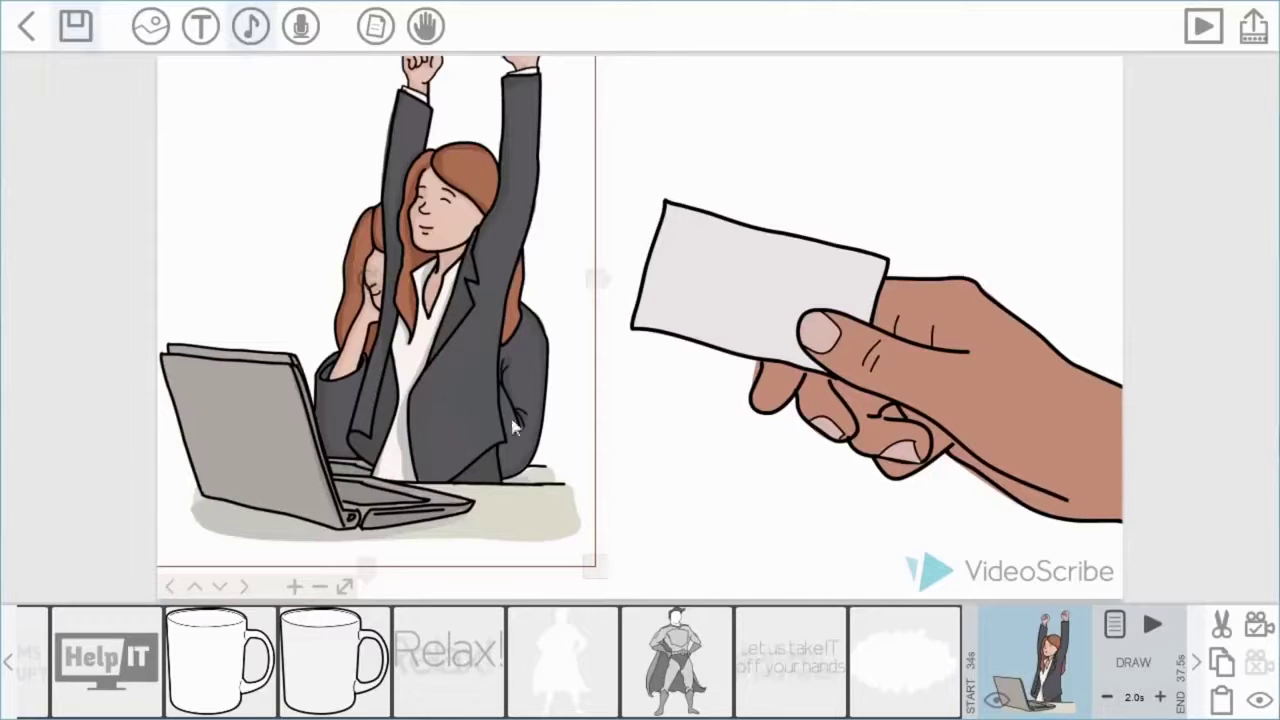
{"action": "left_click", "coordinate": [1025, 665]}
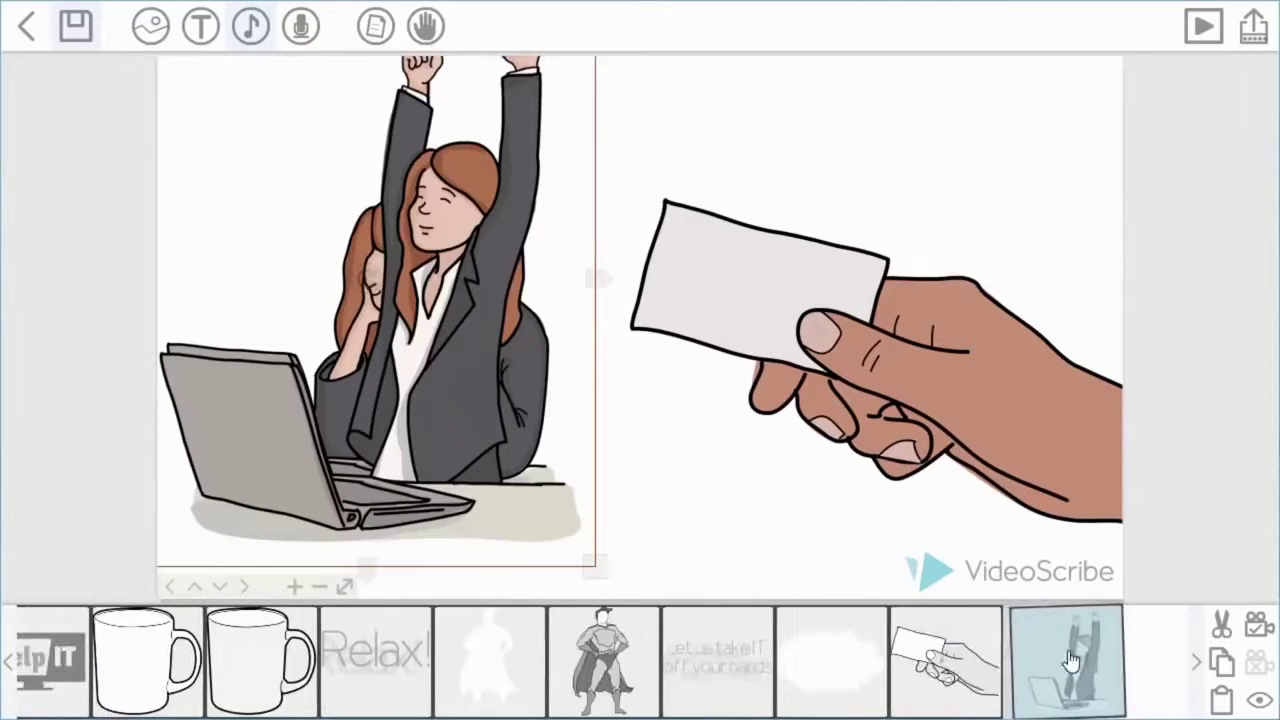
- Set the cheering woman to morph from the stressed woman at the laptop
{"action": "left_click", "coordinate": [1070, 660]}
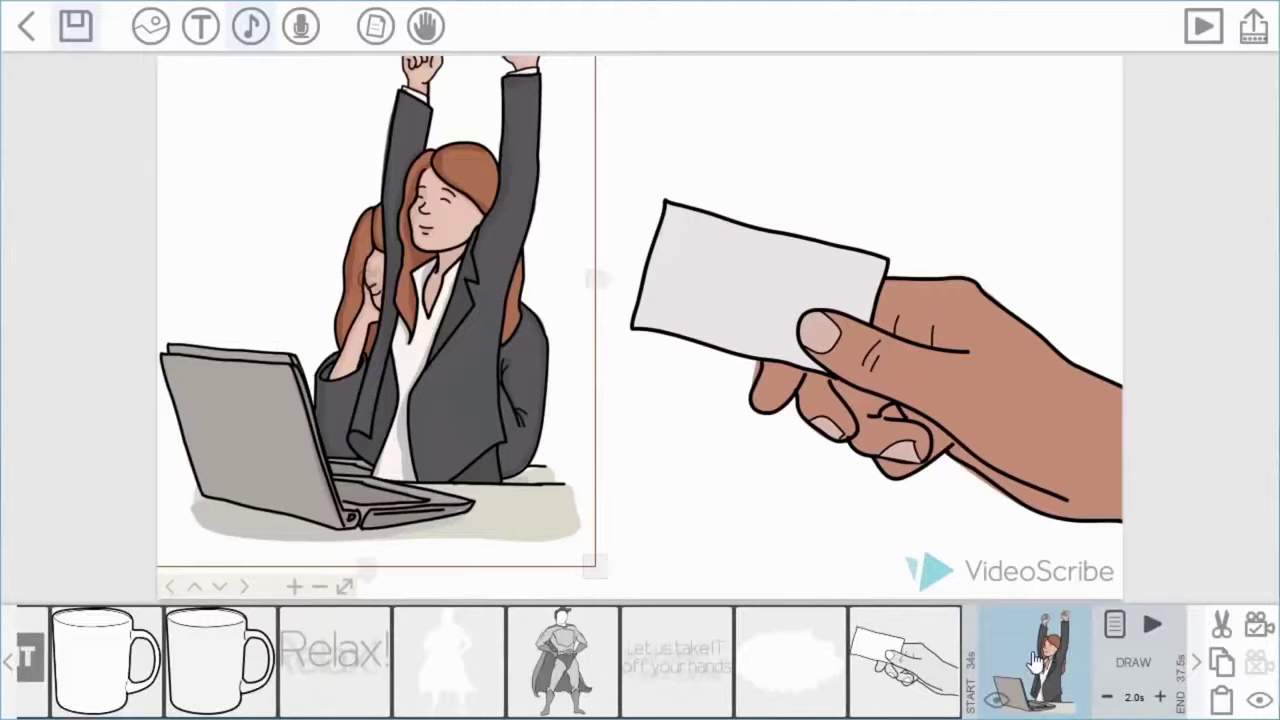
{"action": "left_click", "coordinate": [1114, 625]}
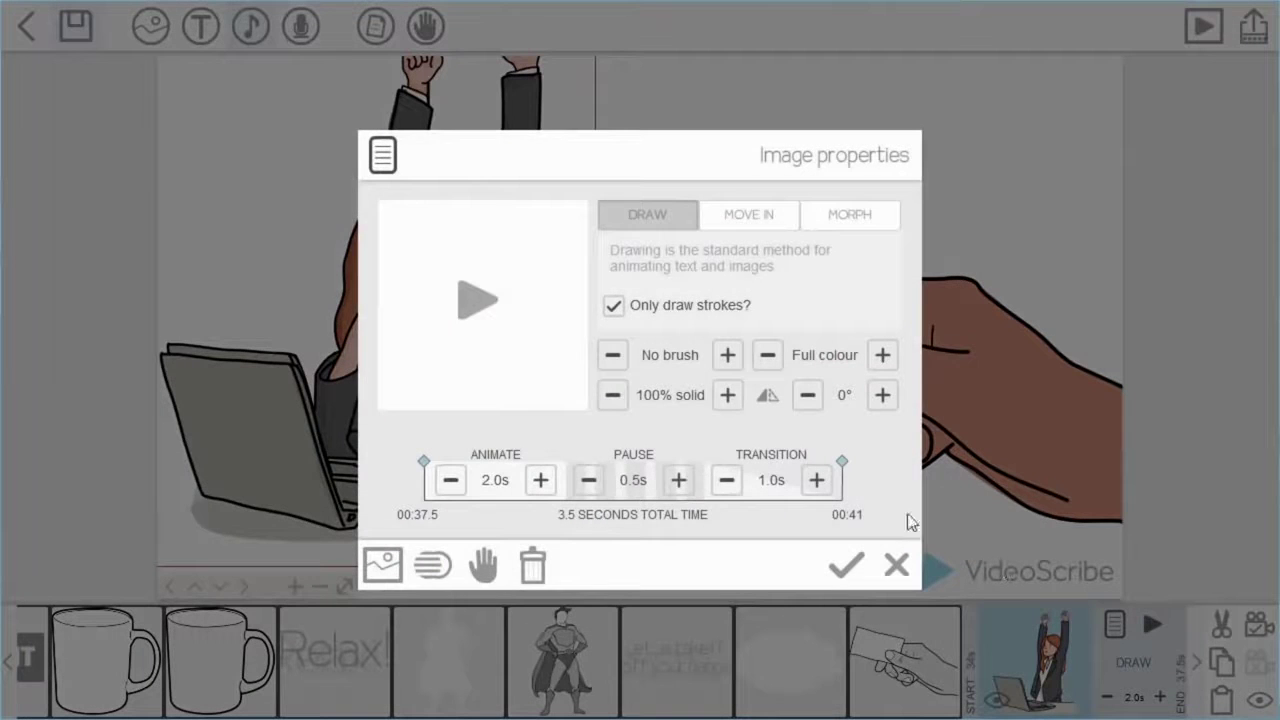
{"action": "left_click", "coordinate": [852, 216]}
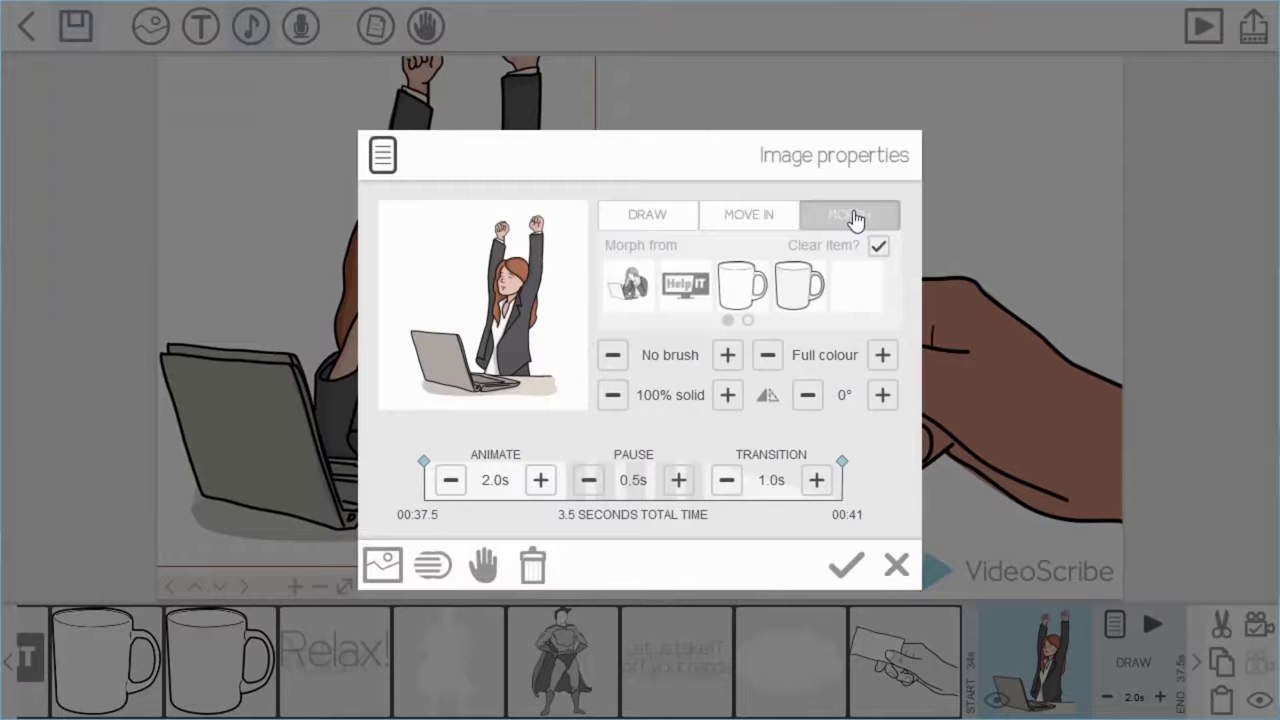
{"action": "left_click", "coordinate": [748, 320]}
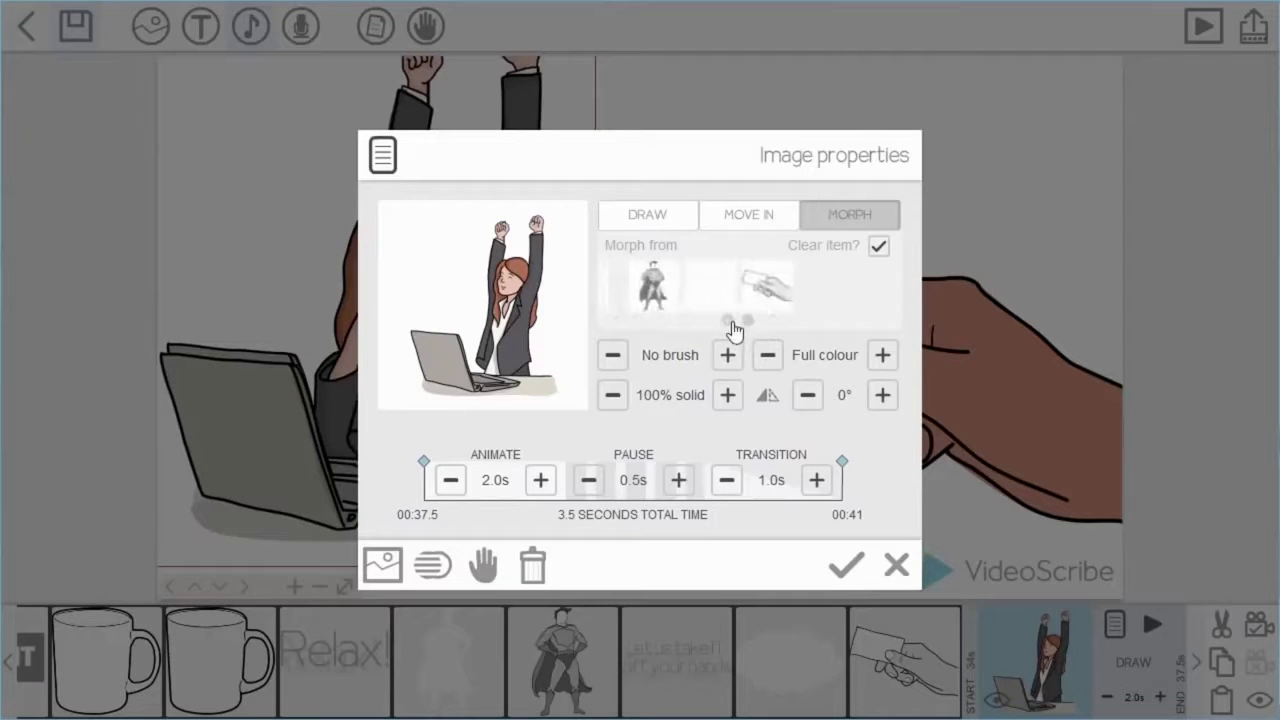
{"action": "left_click", "coordinate": [727, 320]}
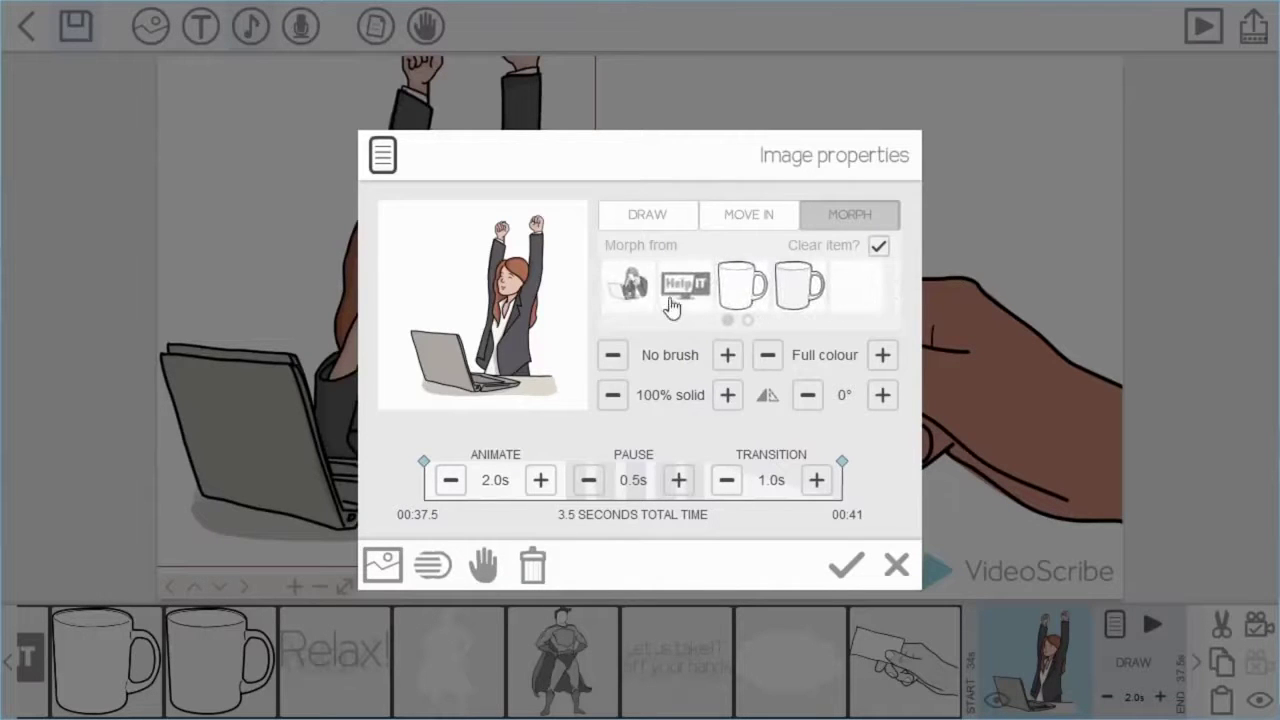
{"action": "left_click", "coordinate": [640, 292]}
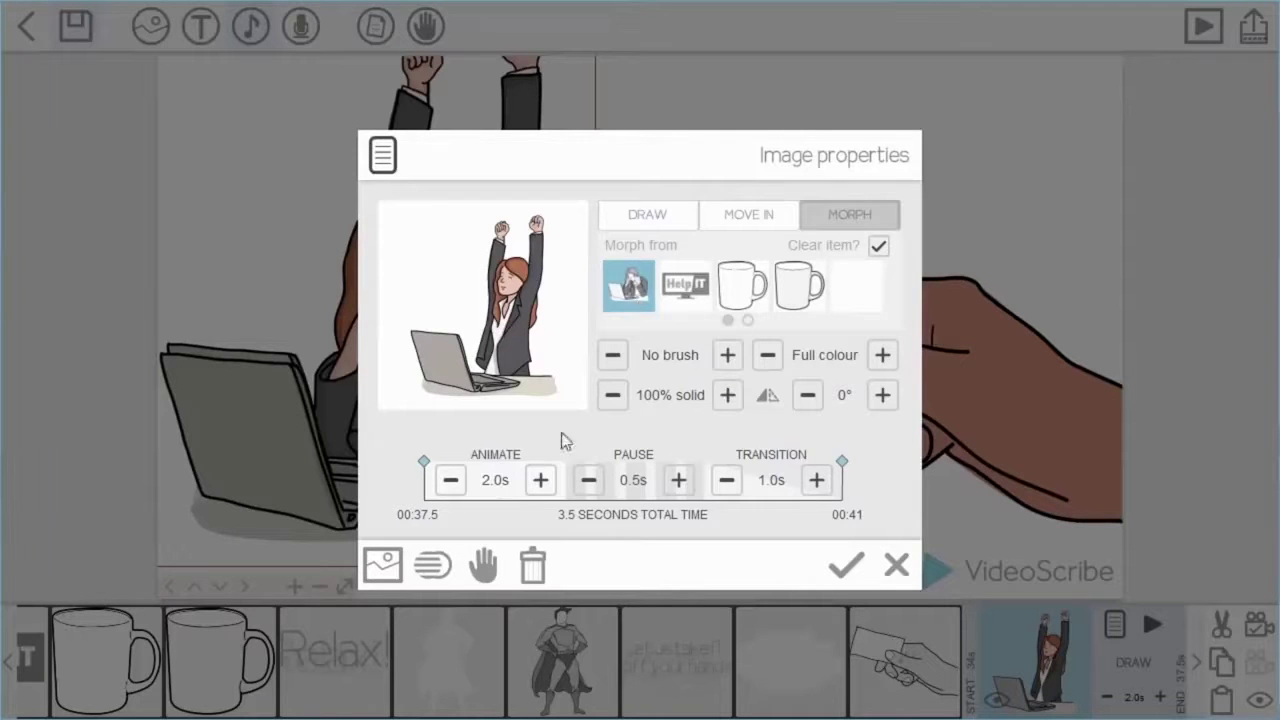
- Give the cheering woman's morph a 1.5 s animate time and a 2.0 s pause, and preview it
{"action": "left_click", "coordinate": [451, 482]}
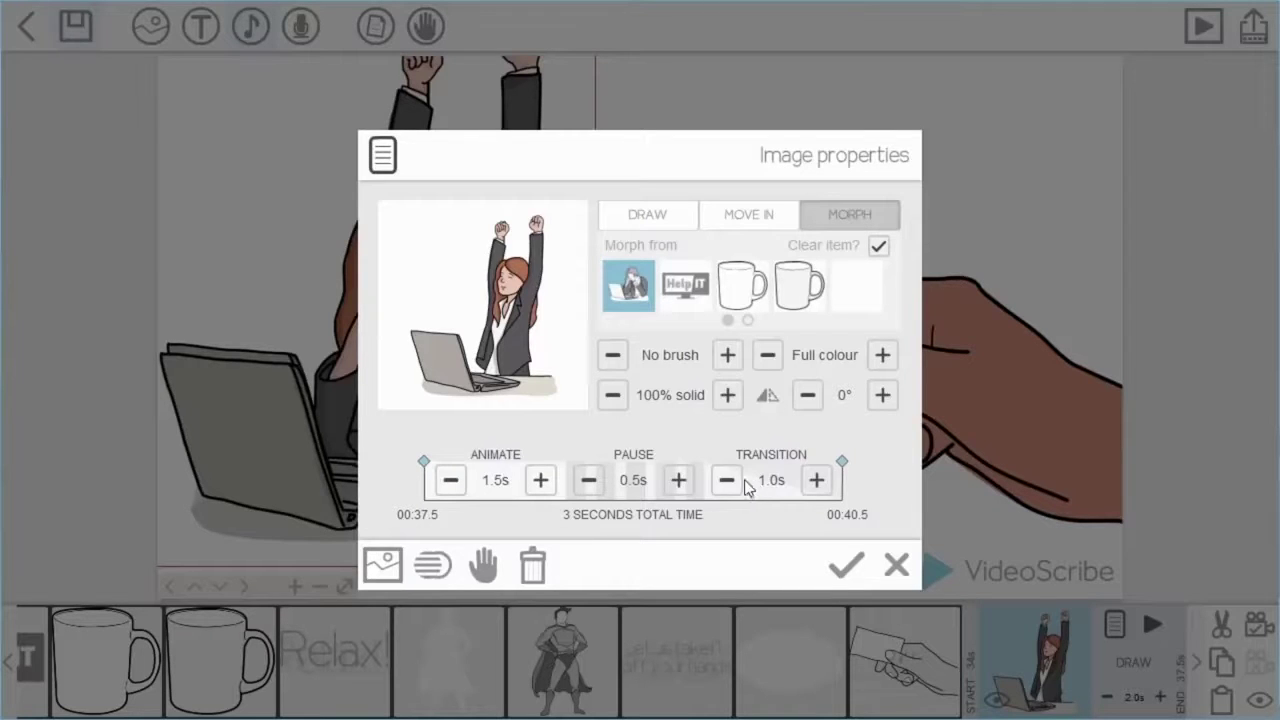
{"action": "left_click", "coordinate": [677, 484]}
{"action": "left_click", "coordinate": [677, 482]}
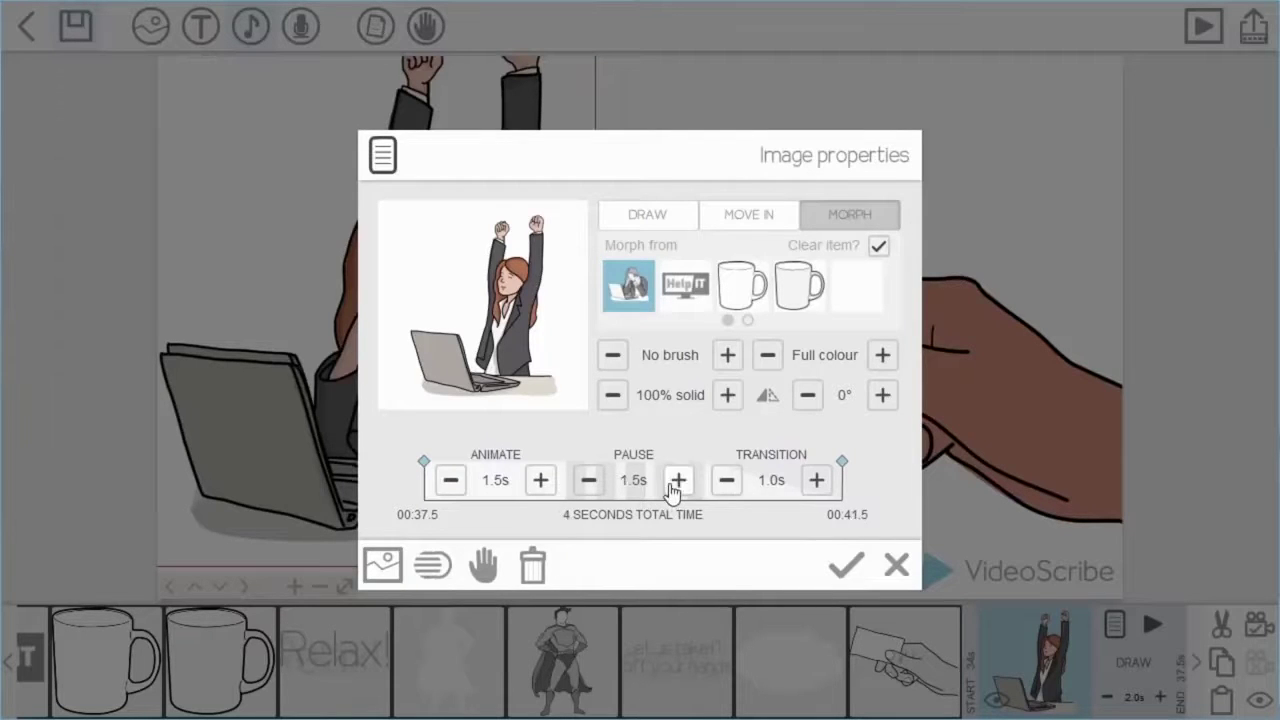
{"action": "left_click", "coordinate": [677, 482]}
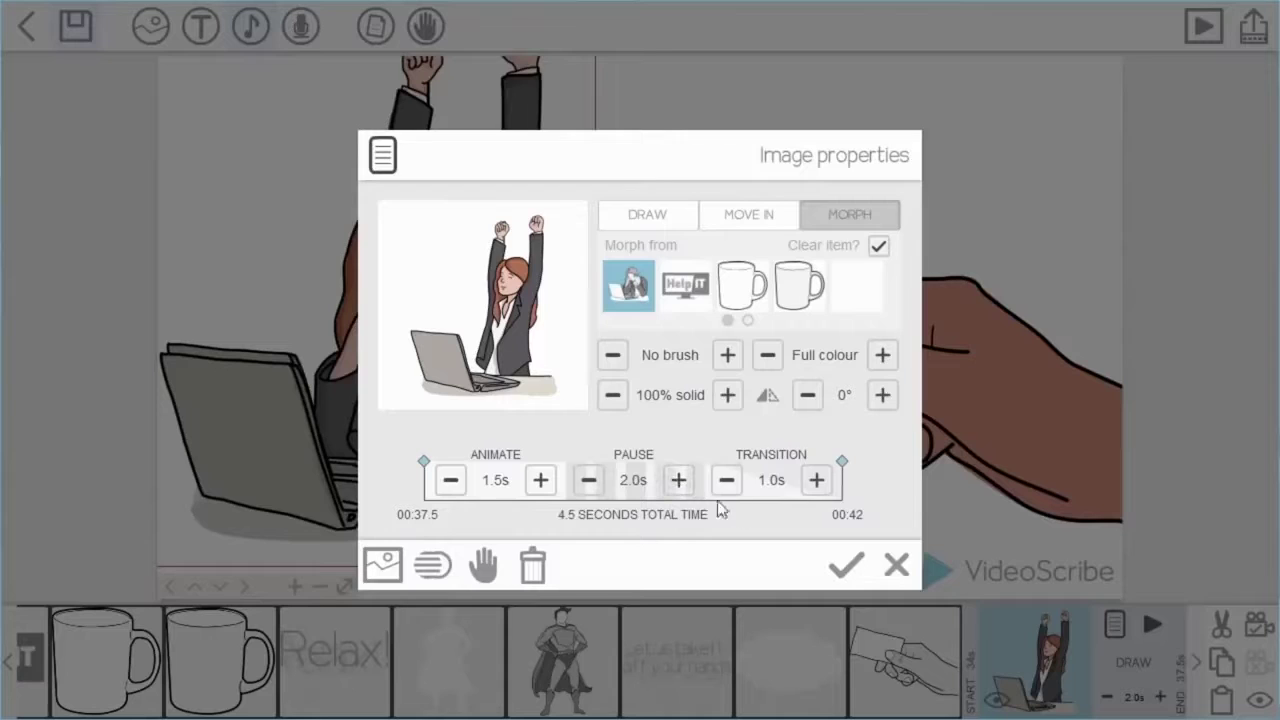
{"action": "left_click", "coordinate": [835, 565]}
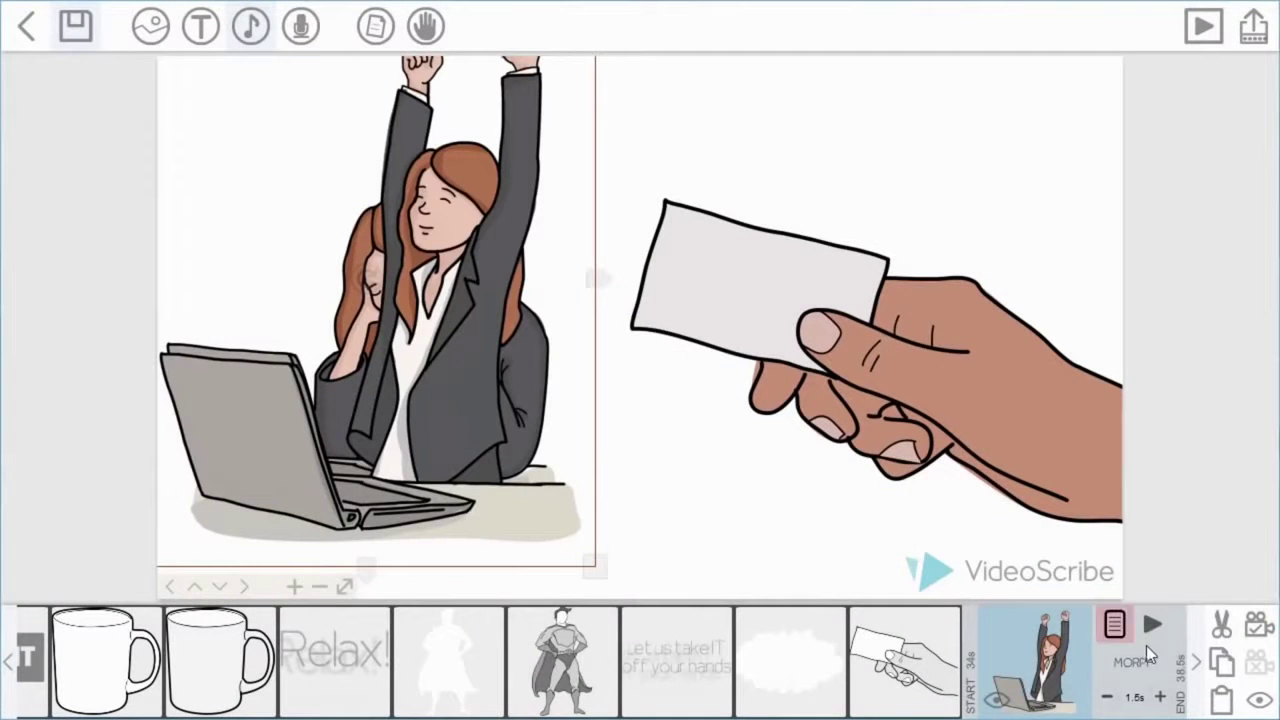
{"action": "left_click", "coordinate": [1153, 630]}
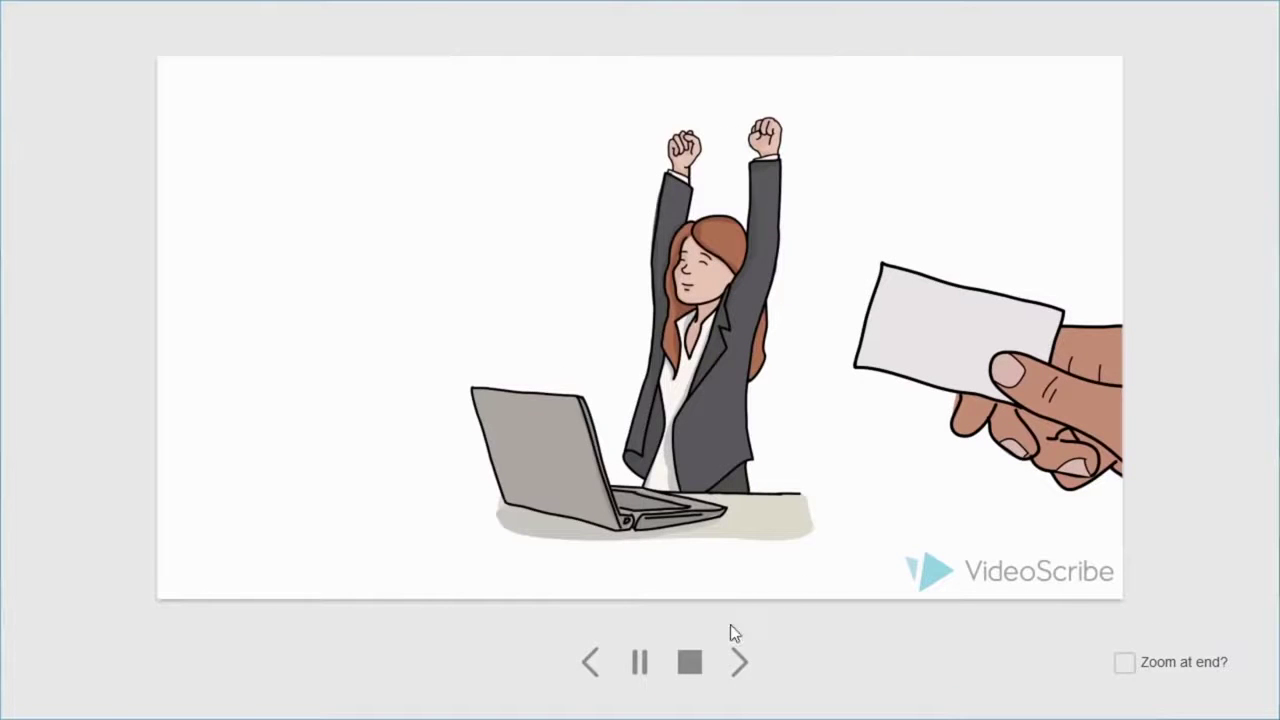
{"action": "left_click", "coordinate": [692, 662]}
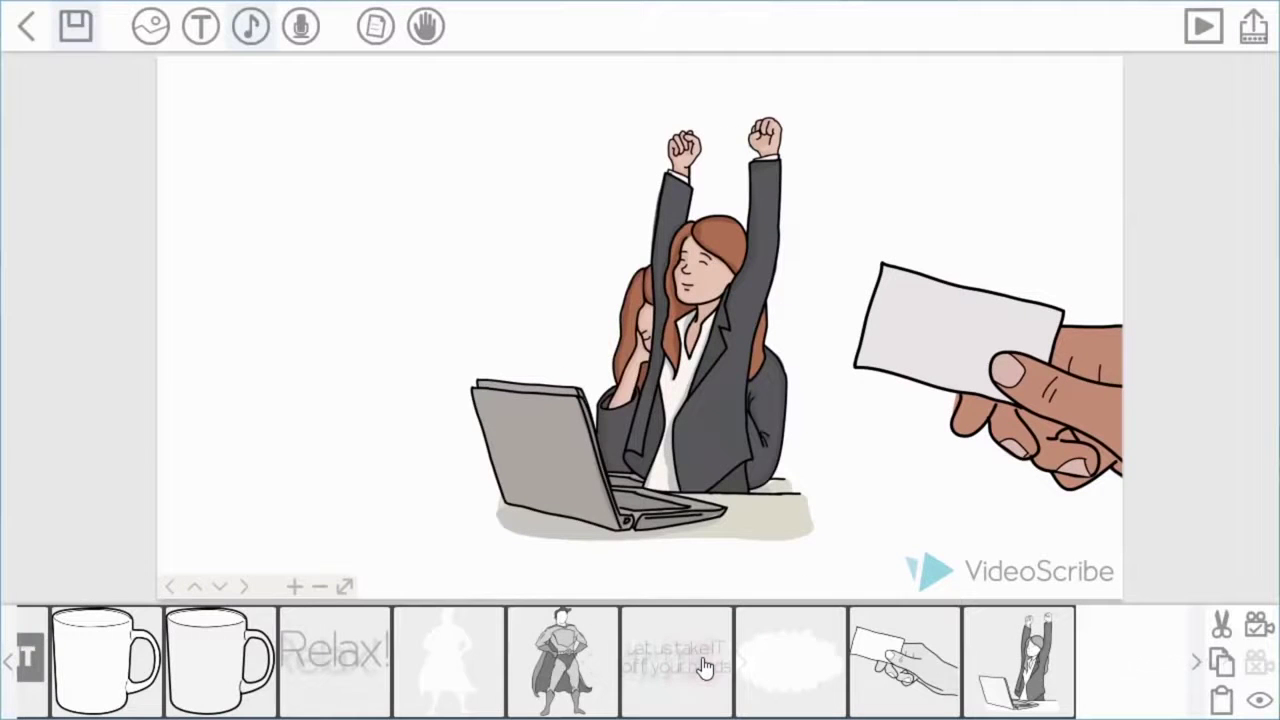
- Return to the hand-with-card element's view and set it as the cheering woman's camera position
{"action": "left_click", "coordinate": [905, 652]}
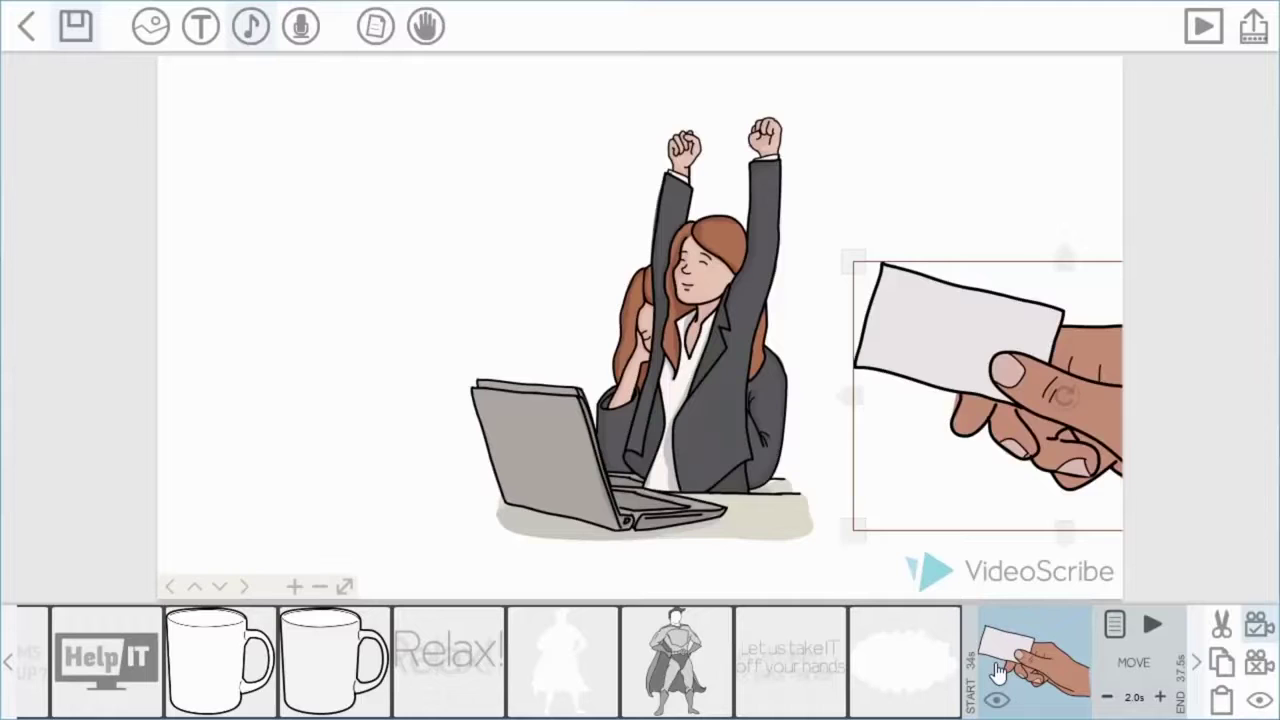
{"action": "left_click", "coordinate": [998, 672]}
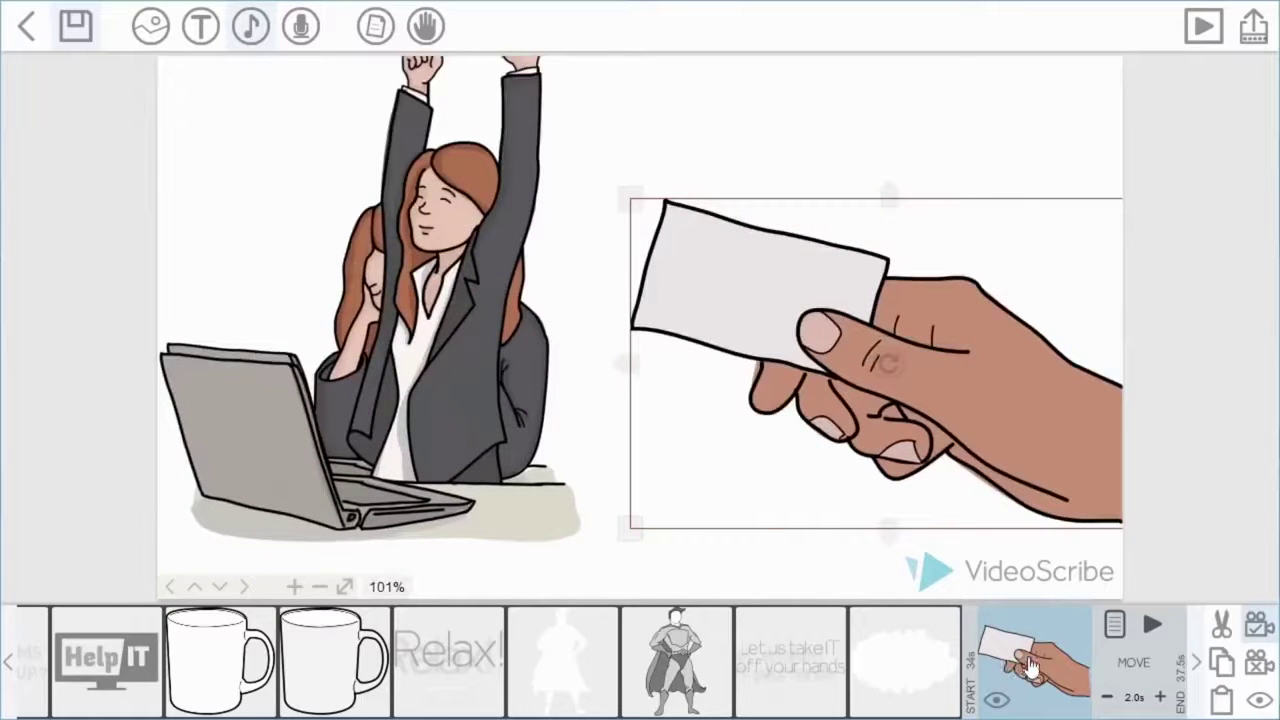
{"action": "left_click", "coordinate": [1155, 655]}
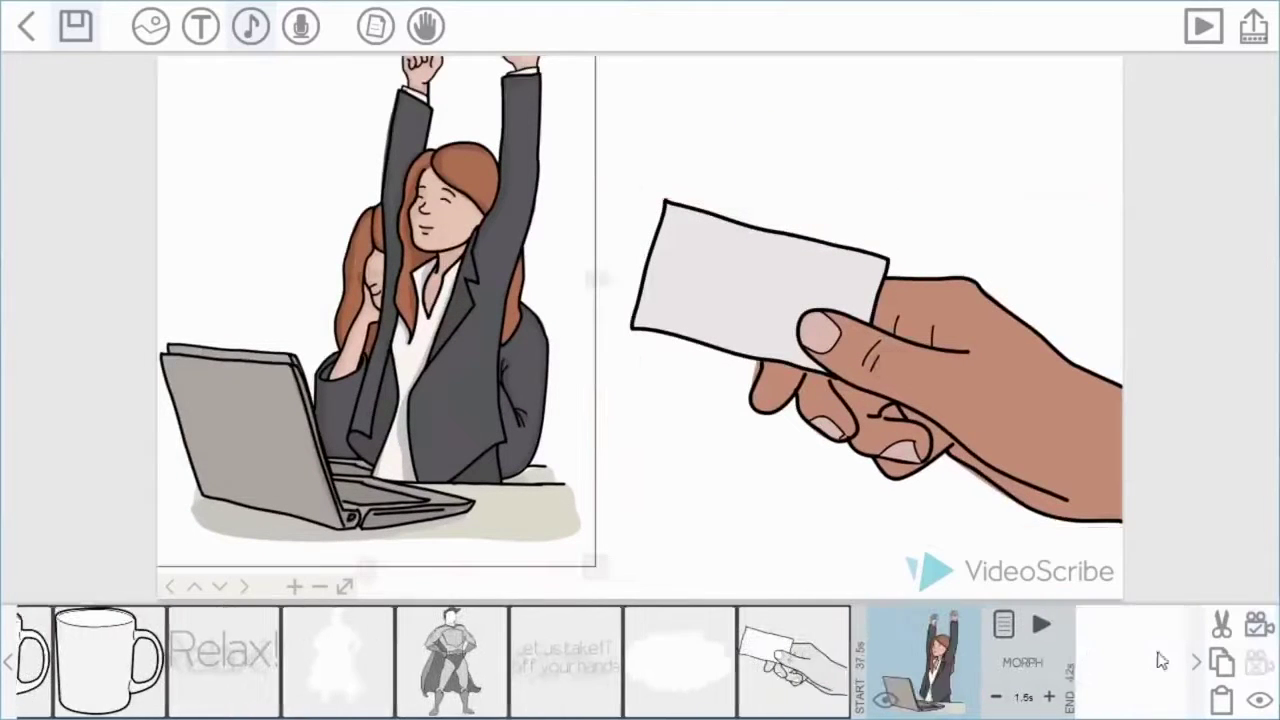
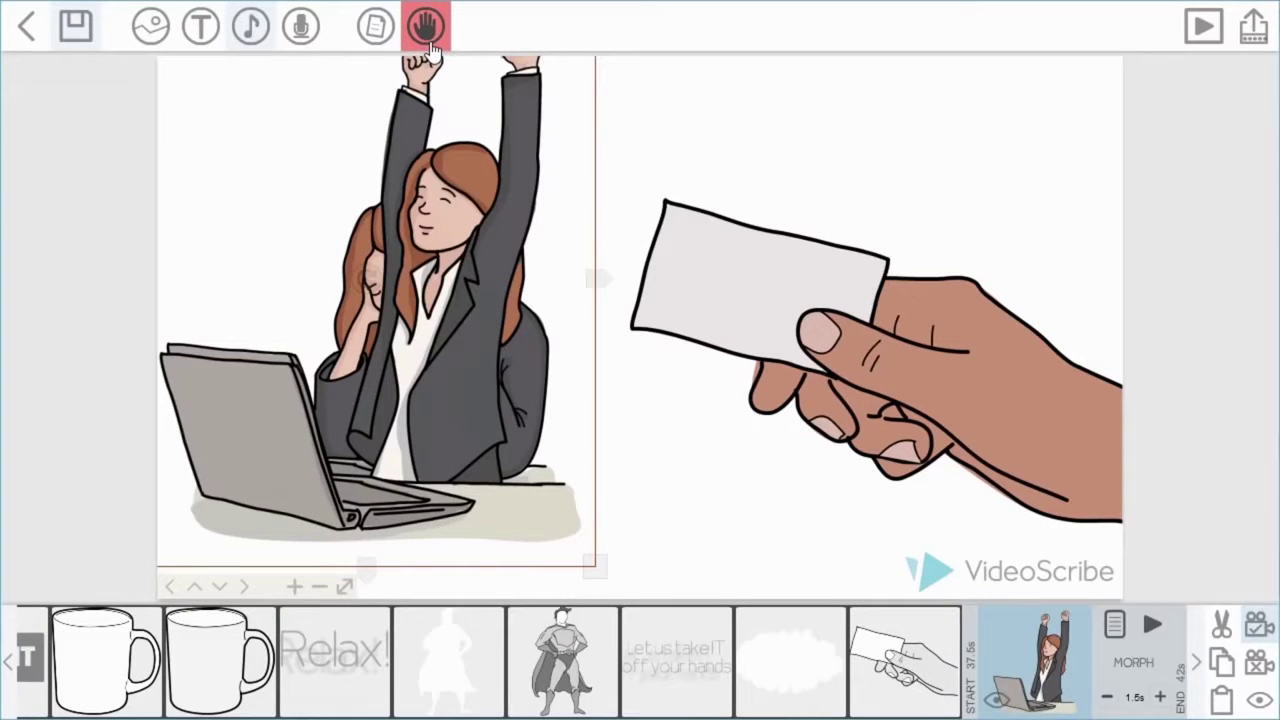
- Browse the available hands, set the scribe's default to the pink-sleeved hand holding a white pen, and preview the scribe
{"action": "left_click", "coordinate": [427, 48]}
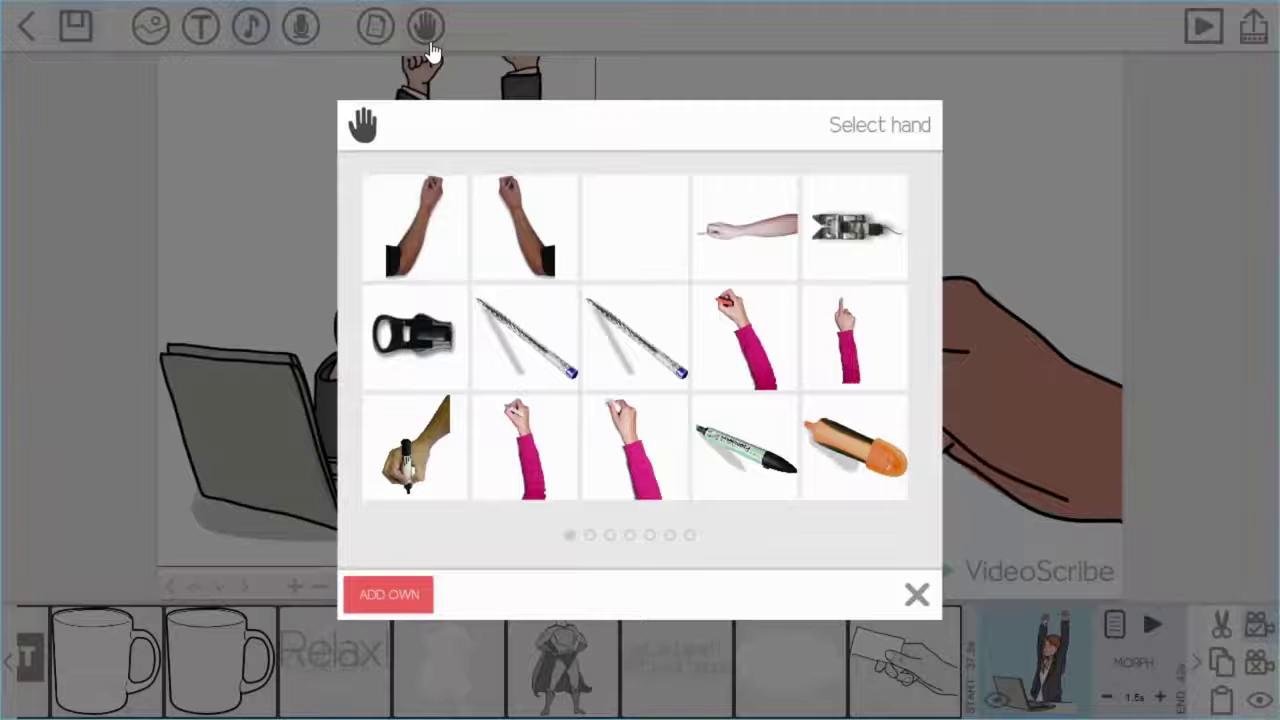
{"action": "scroll", "coordinate": [686, 347], "scroll_direction": "down", "scroll_amount": 2}
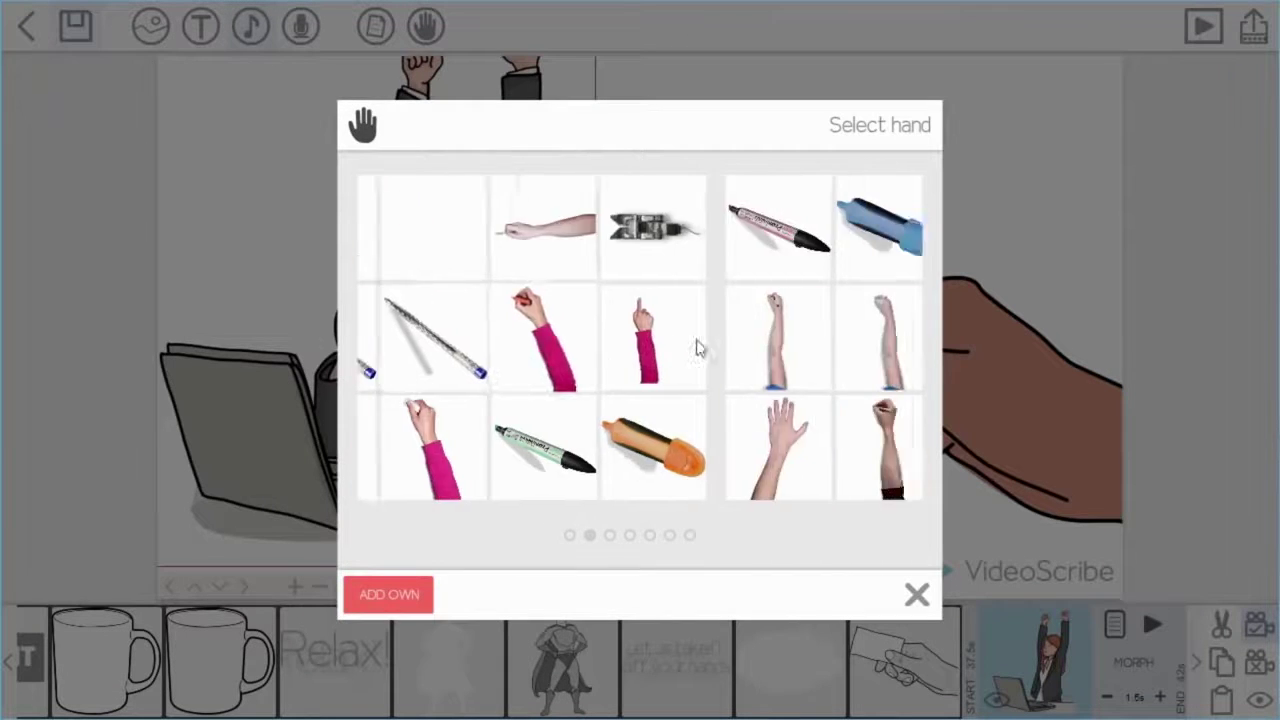
{"action": "scroll", "coordinate": [710, 345], "scroll_direction": "down", "scroll_amount": 1}
{"action": "scroll", "coordinate": [745, 340], "scroll_direction": "down", "scroll_amount": 2}
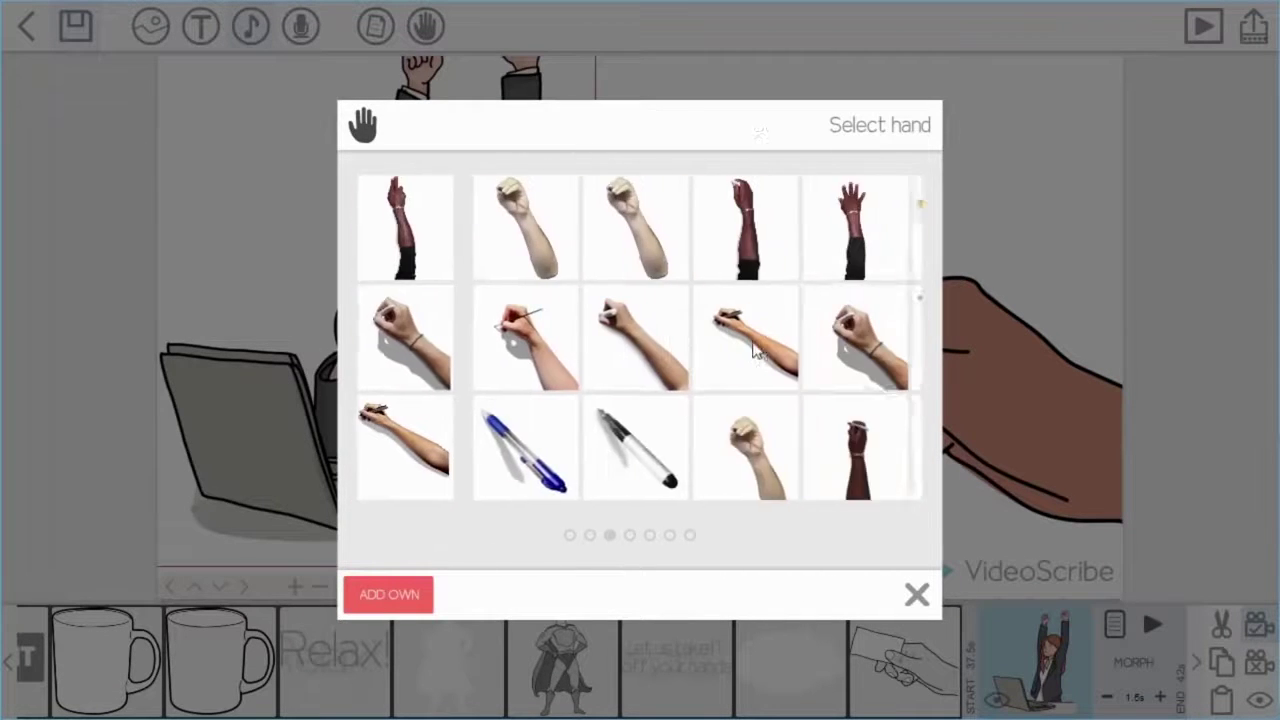
{"action": "scroll", "coordinate": [782, 337], "scroll_direction": "down", "scroll_amount": 1}
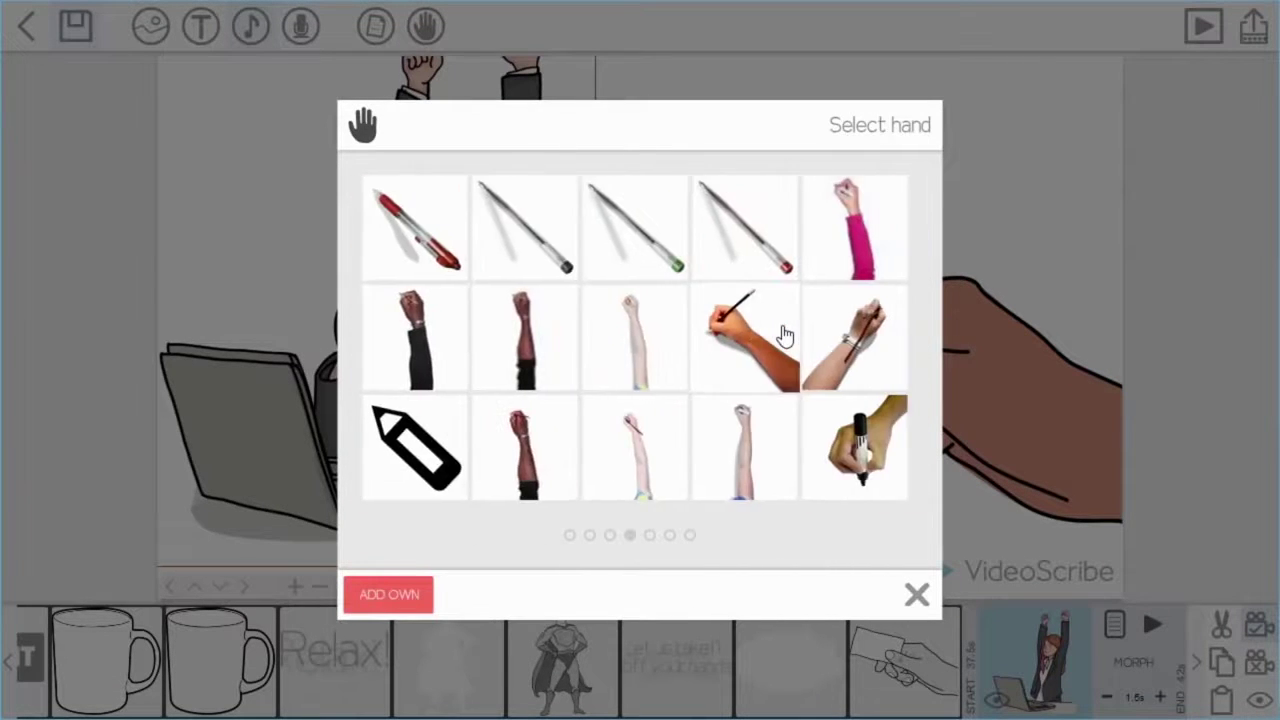
{"action": "scroll", "coordinate": [790, 320], "scroll_direction": "down", "scroll_amount": 2}
{"action": "scroll", "coordinate": [817, 243], "scroll_direction": "down", "scroll_amount": 1}
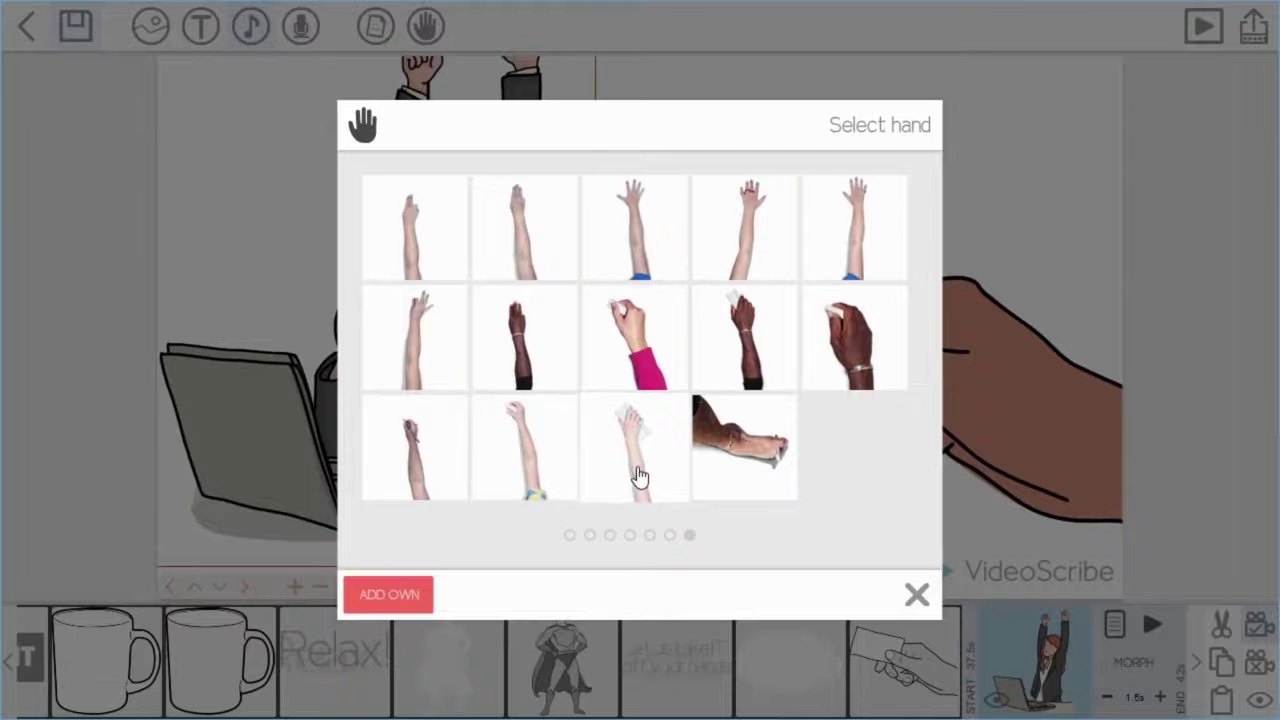
{"action": "scroll", "coordinate": [640, 477], "scroll_direction": "up", "scroll_amount": 5}
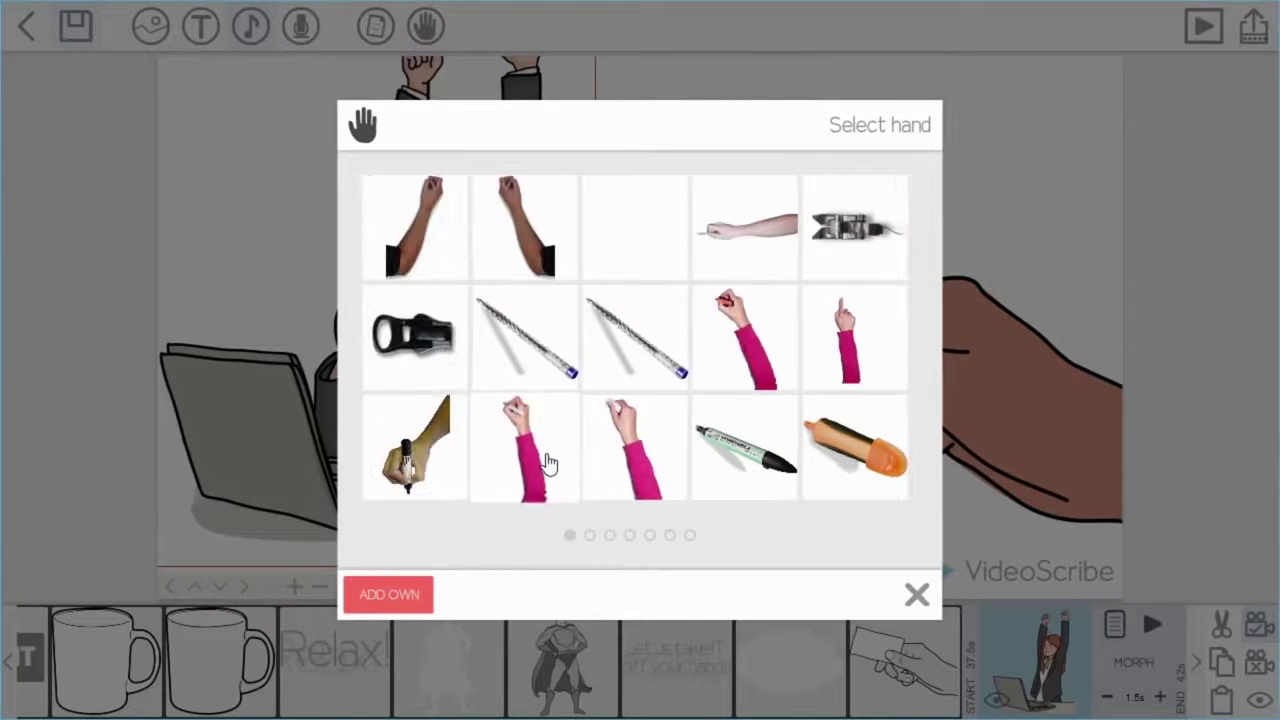
{"action": "left_click", "coordinate": [549, 462]}
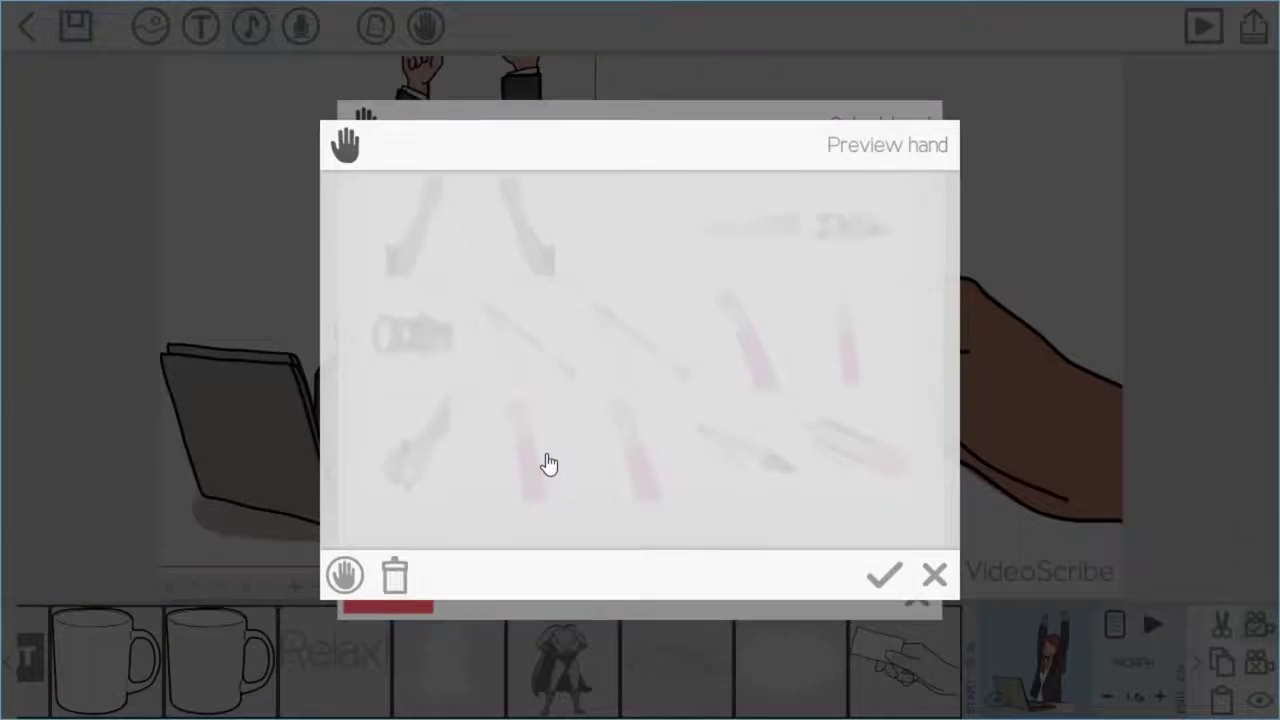
{"action": "left_click", "coordinate": [874, 580]}
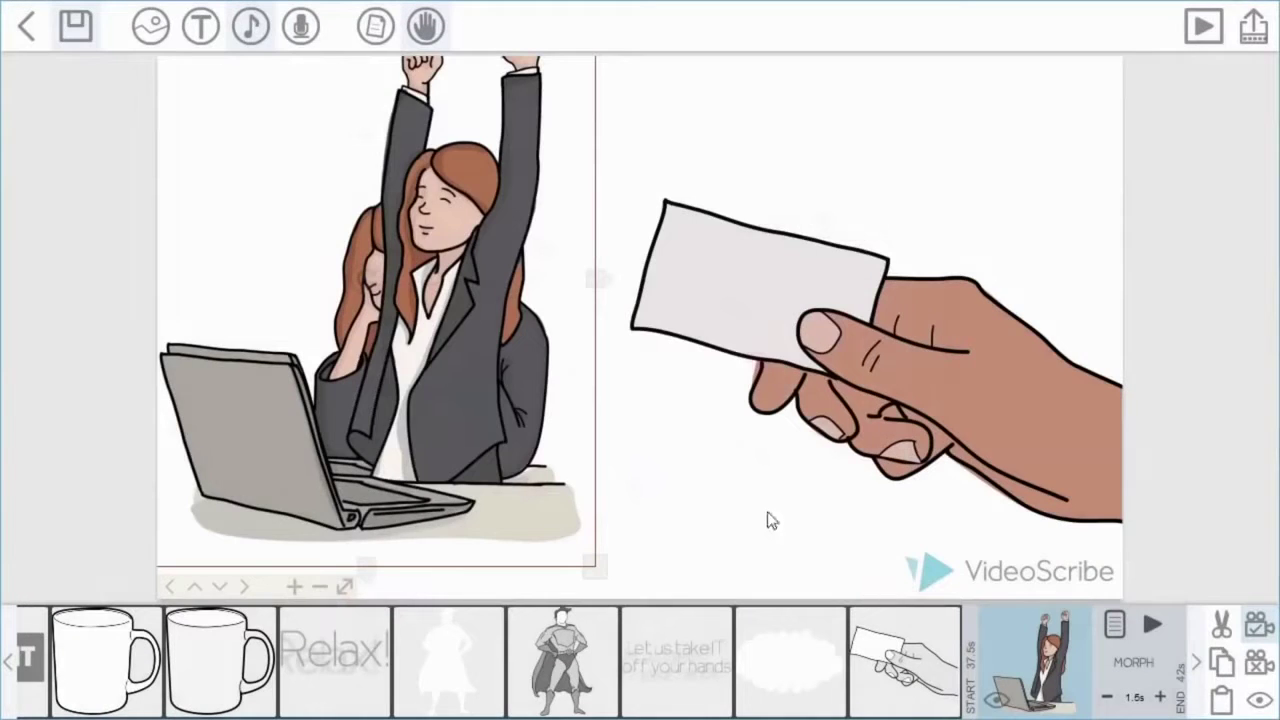
{"action": "left_click", "coordinate": [1204, 28]}
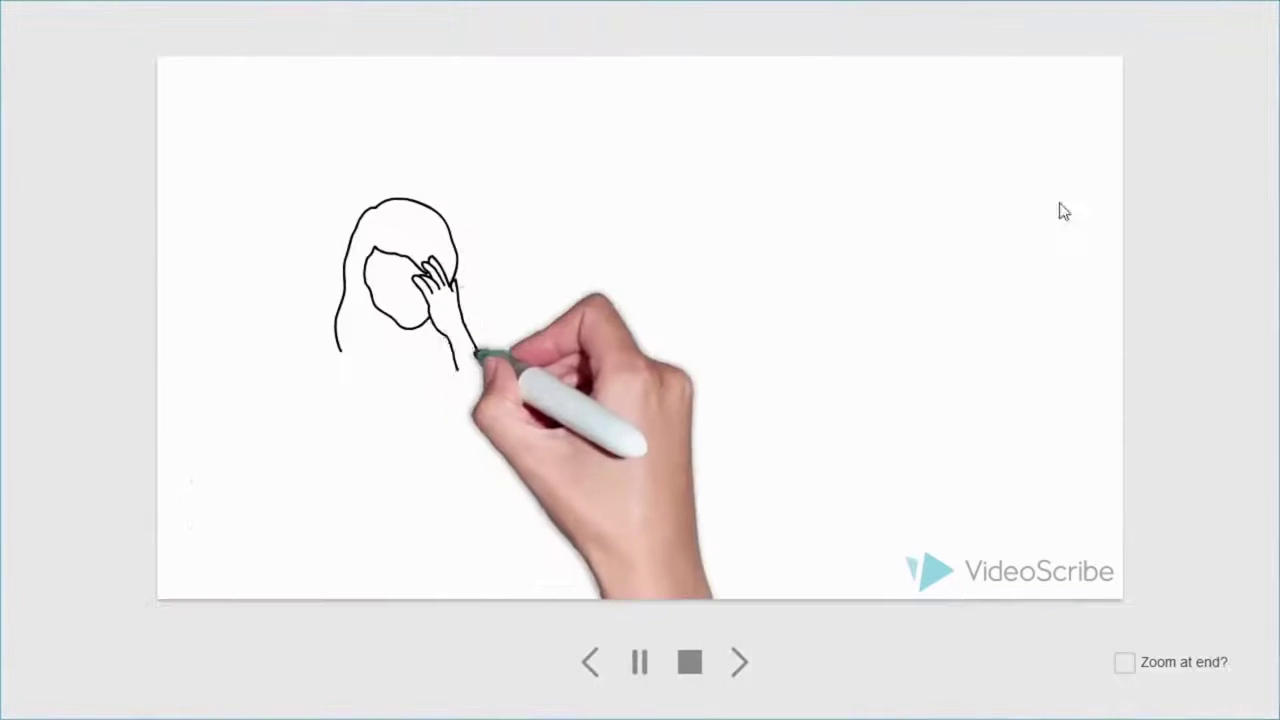
{"action": "left_click", "coordinate": [690, 662]}
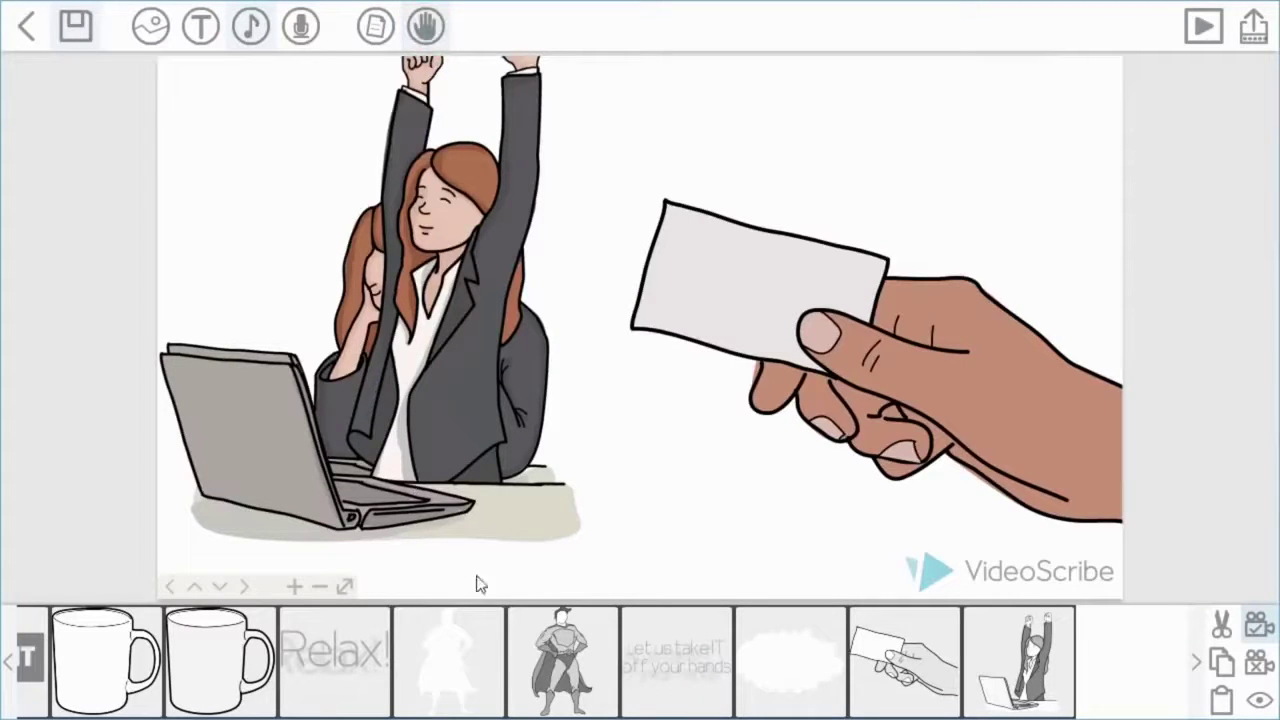
- Set the drawing hand of the "NEED HELP?" text to the pink-sleeved hand holding the orange-red marker
{"action": "scroll", "coordinate": [432, 655], "scroll_direction": "left", "scroll_amount": 5}
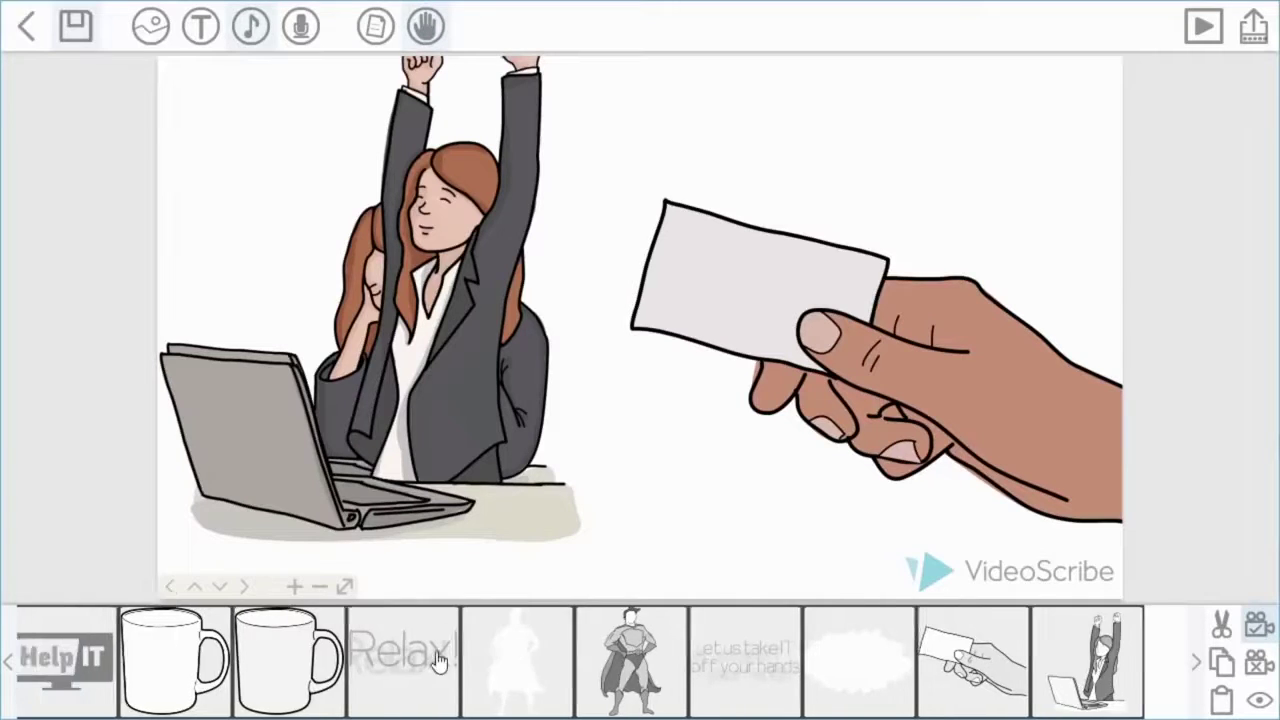
{"action": "scroll", "coordinate": [400, 668], "scroll_direction": "left", "scroll_amount": 3}
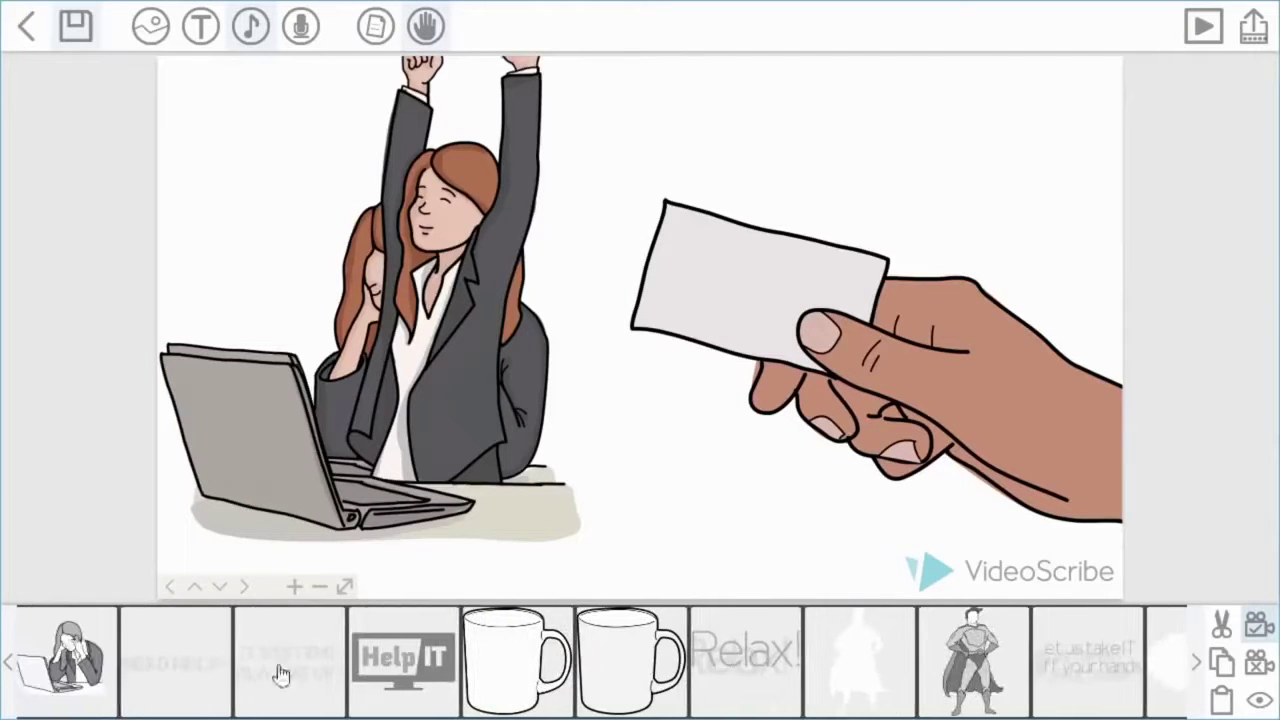
{"action": "left_click", "coordinate": [185, 668]}
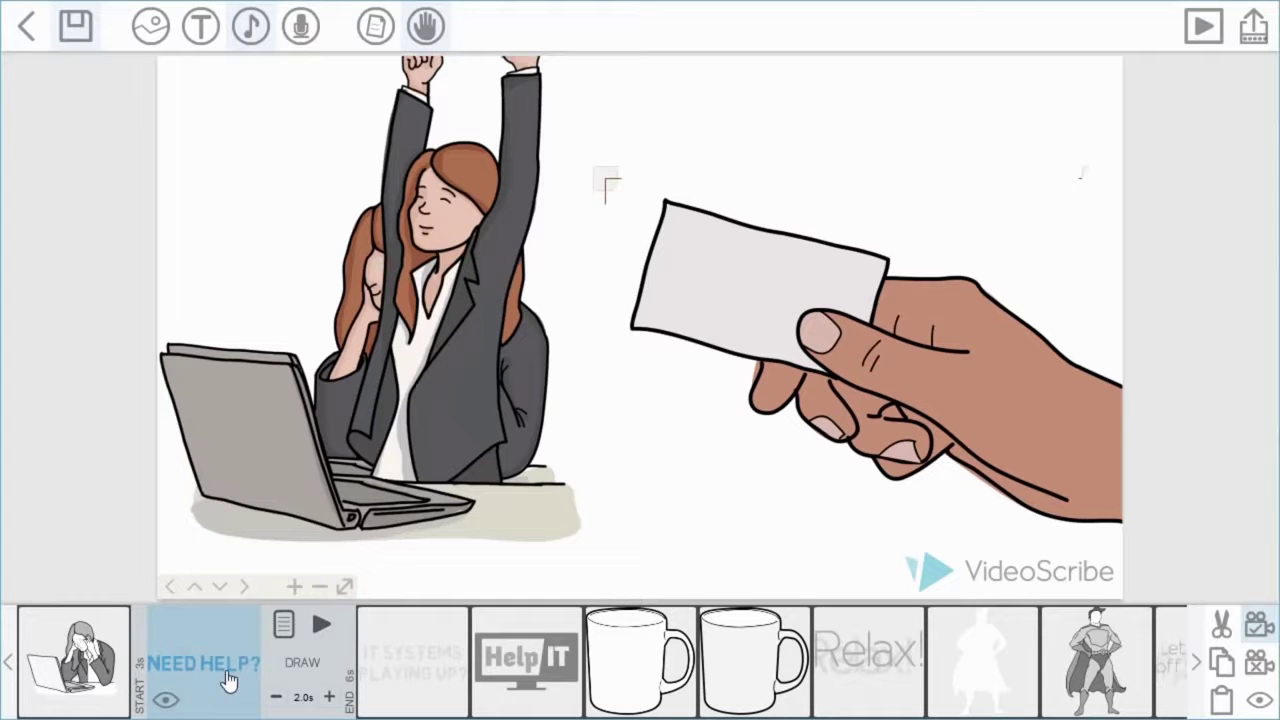
{"action": "left_click", "coordinate": [281, 638]}
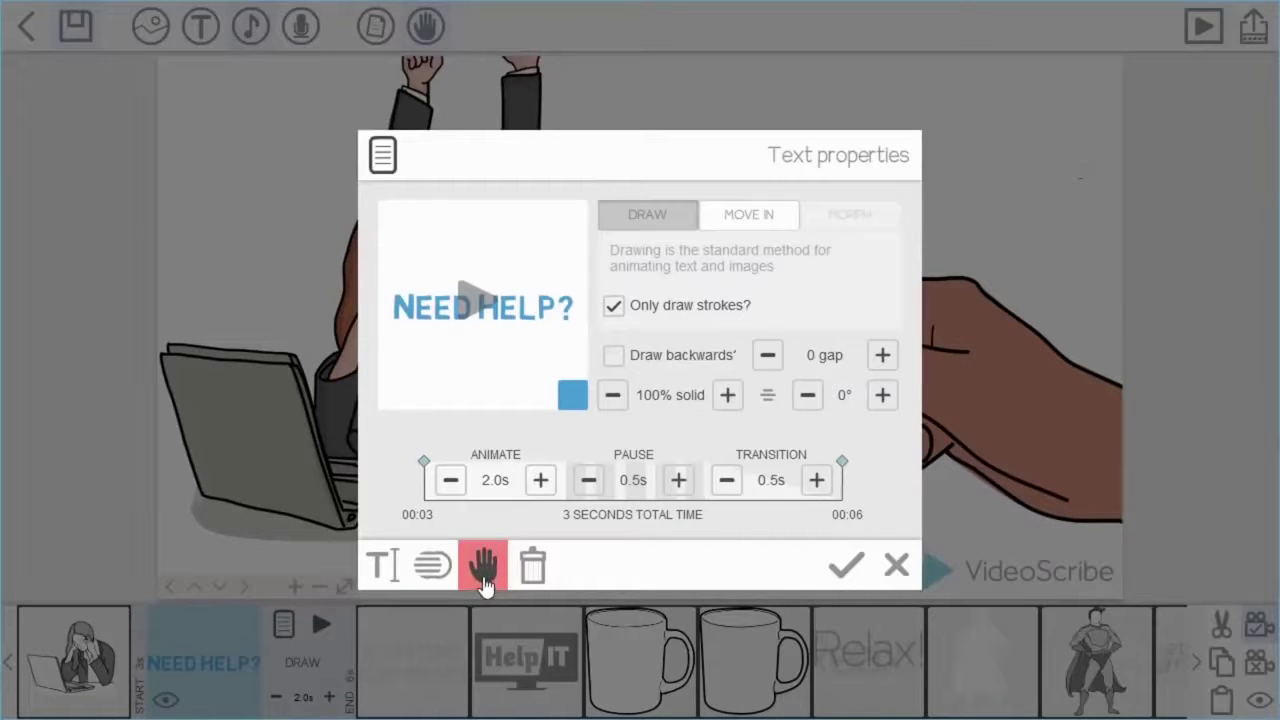
{"action": "left_click", "coordinate": [484, 566]}
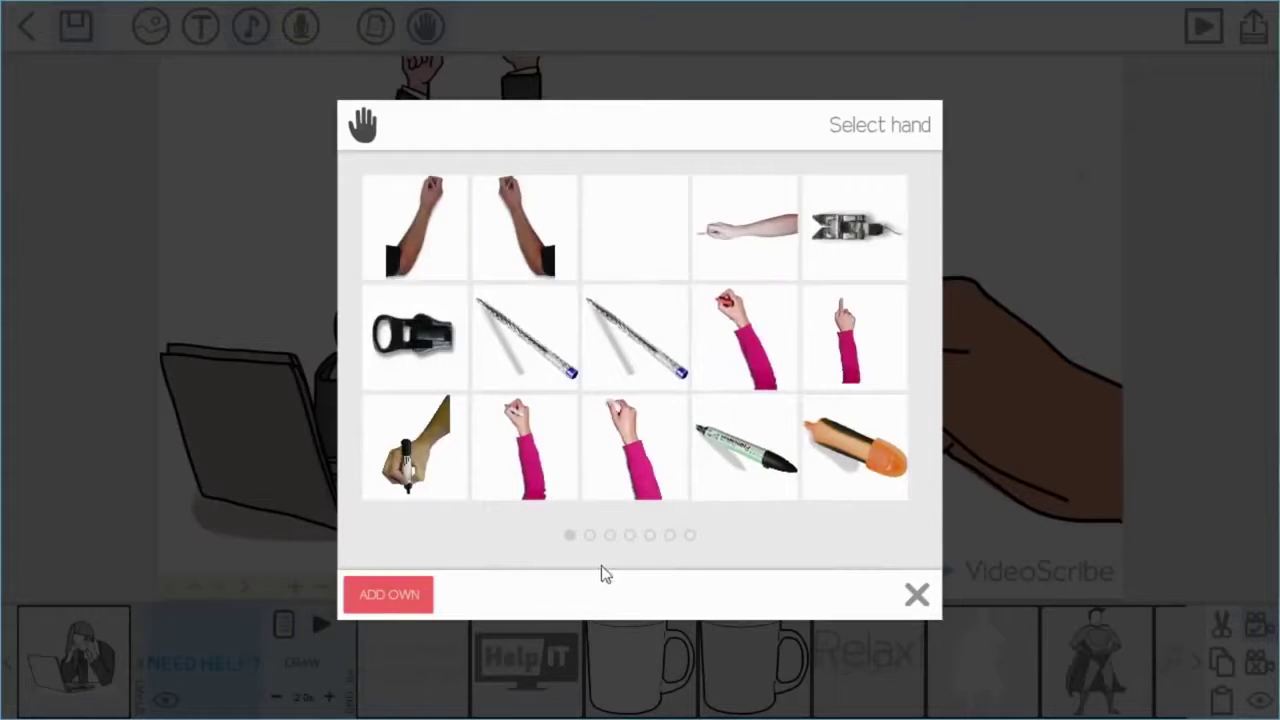
{"action": "left_click", "coordinate": [746, 378]}
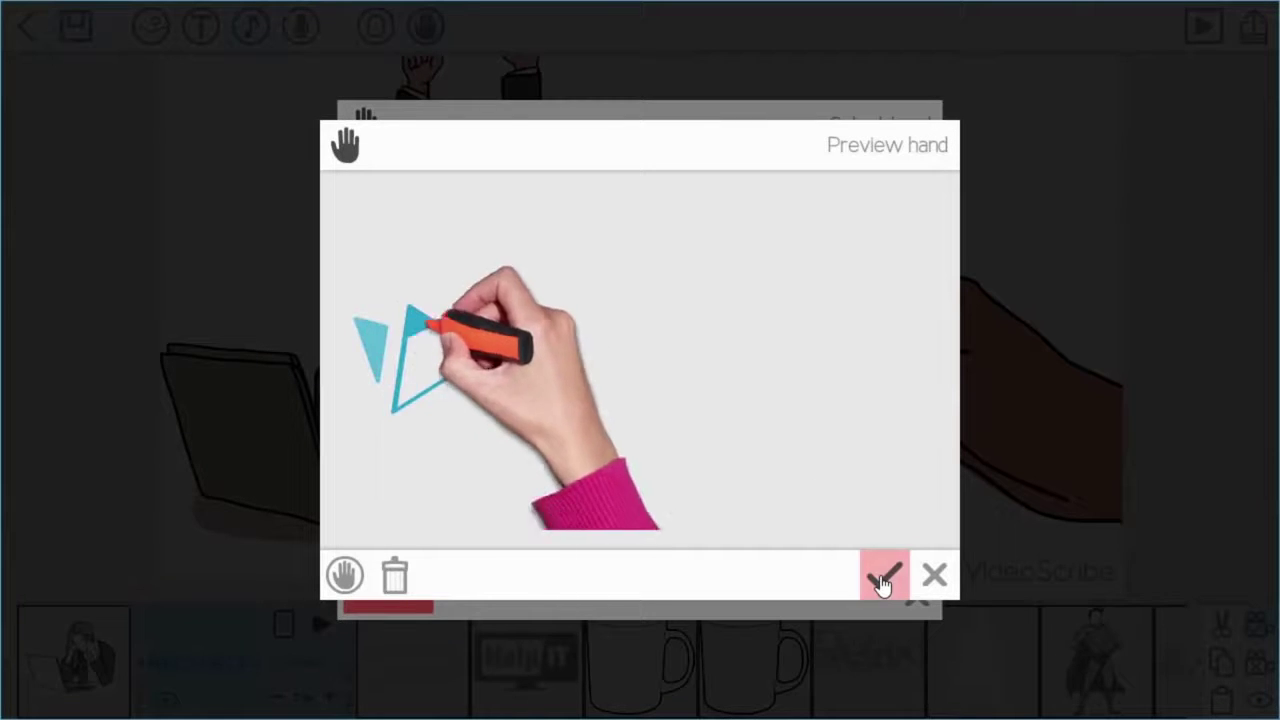
{"action": "left_click", "coordinate": [881, 583]}
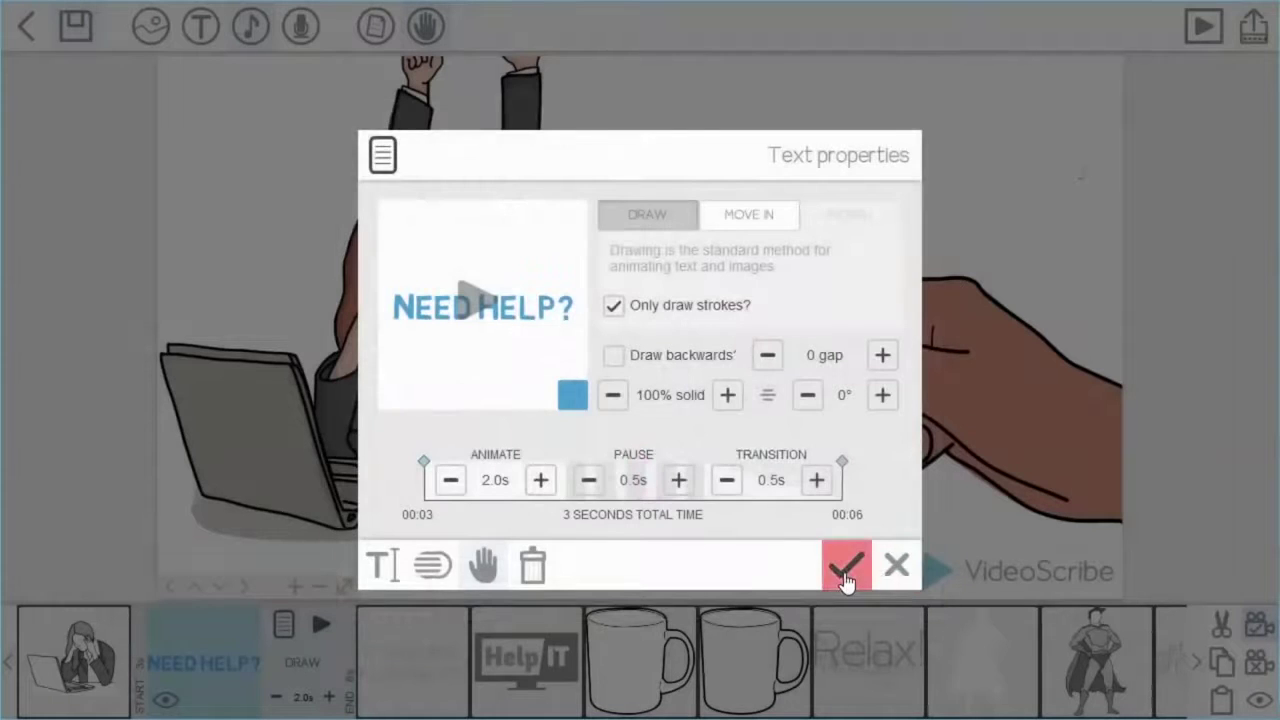
{"action": "left_click", "coordinate": [845, 568]}
- Give the "IT SYSTEMS PLAYING UP?" text the same pink-sleeved hand with the orange-red marker
{"action": "left_click", "coordinate": [395, 694]}
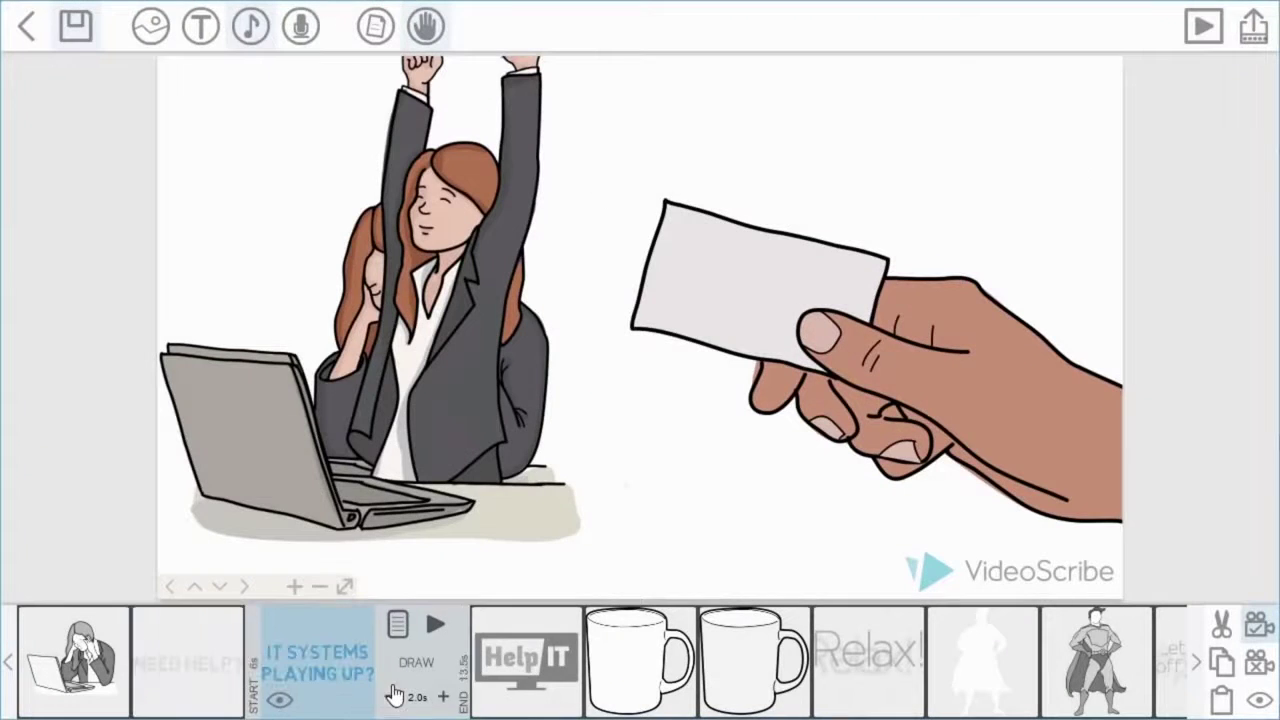
{"action": "left_click", "coordinate": [398, 630]}
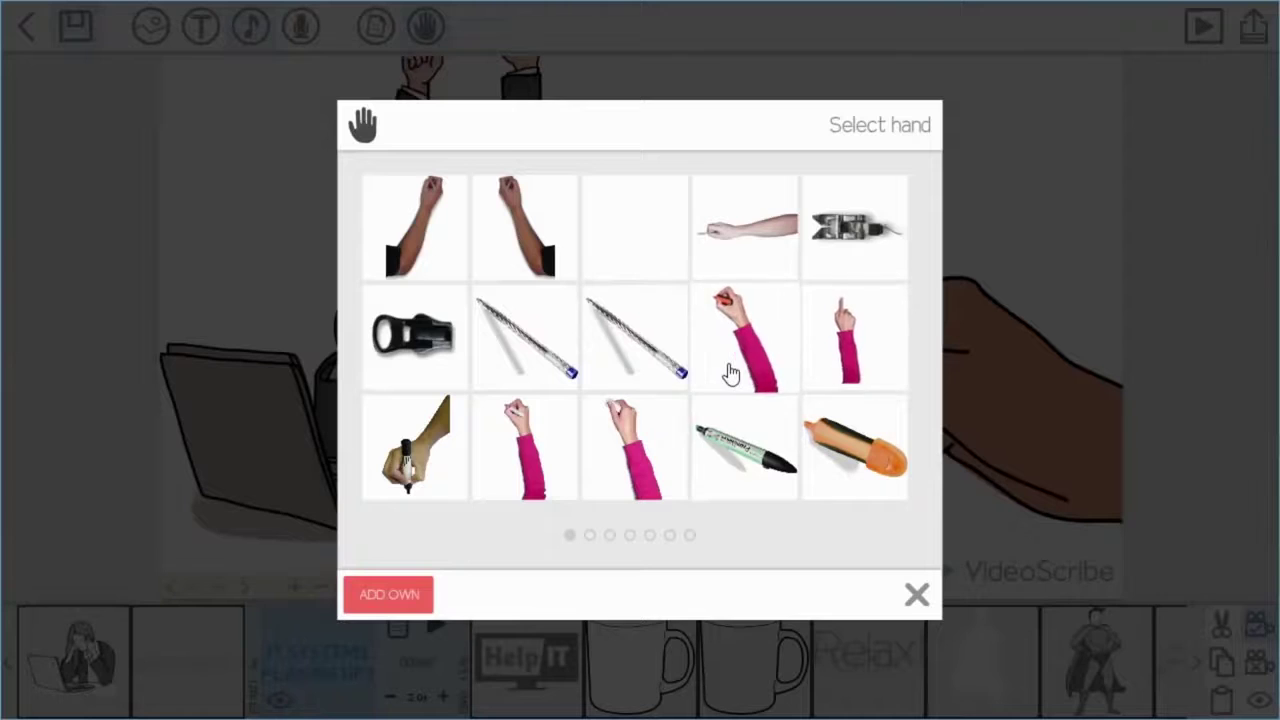
{"action": "left_click", "coordinate": [729, 371]}
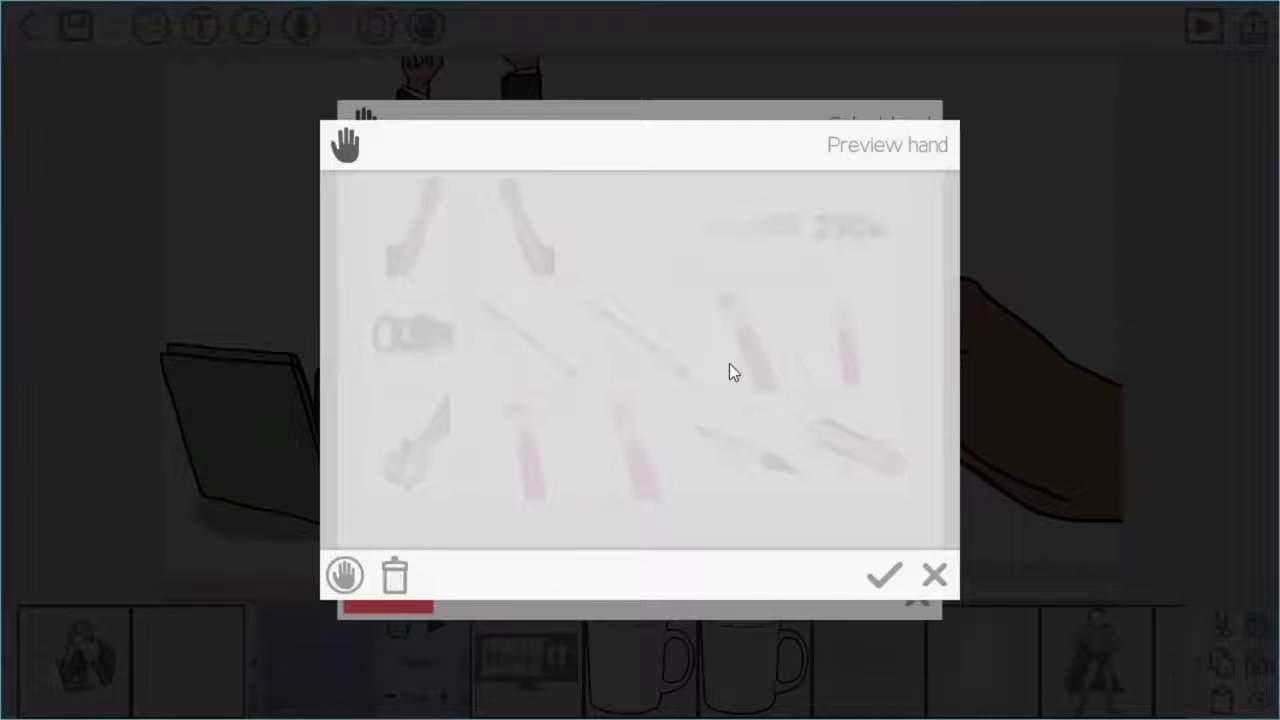
{"action": "left_click", "coordinate": [884, 573]}
{"action": "left_click", "coordinate": [845, 573]}
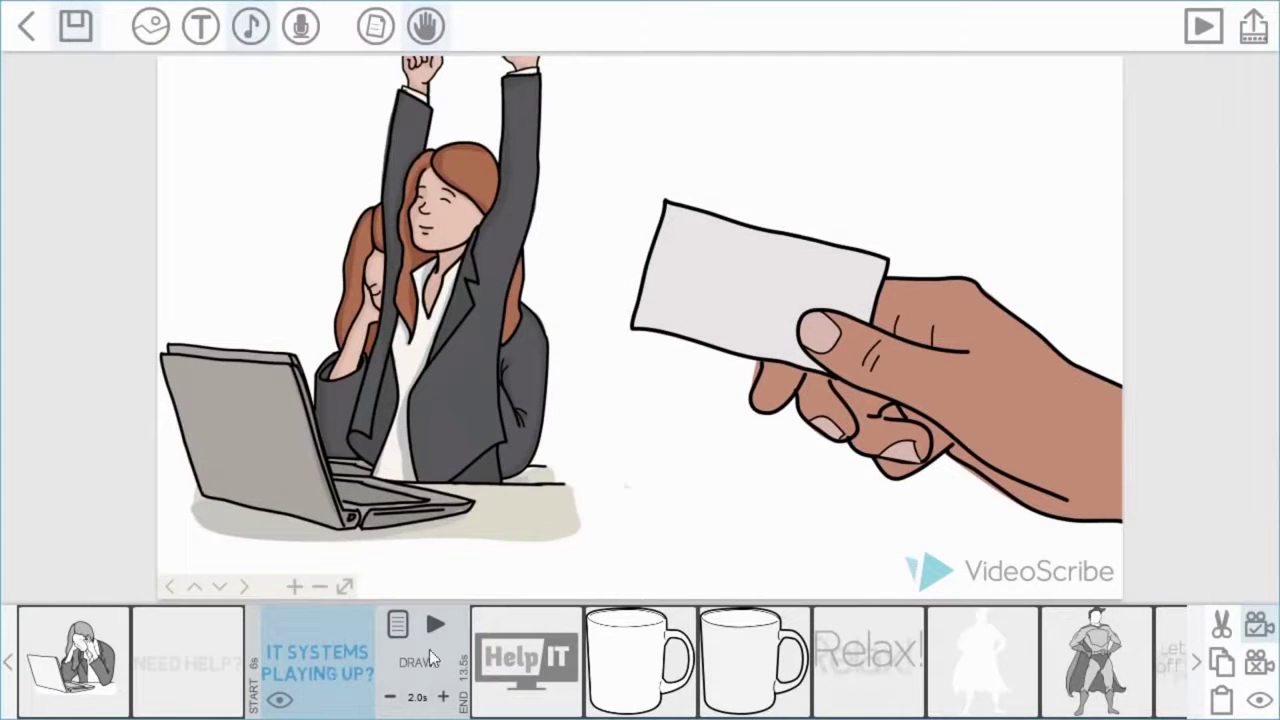
- Set the hand that moves in the Help IT monitor image to the pink-sleeved hand with the pointing finger
{"action": "left_click", "coordinate": [518, 664]}
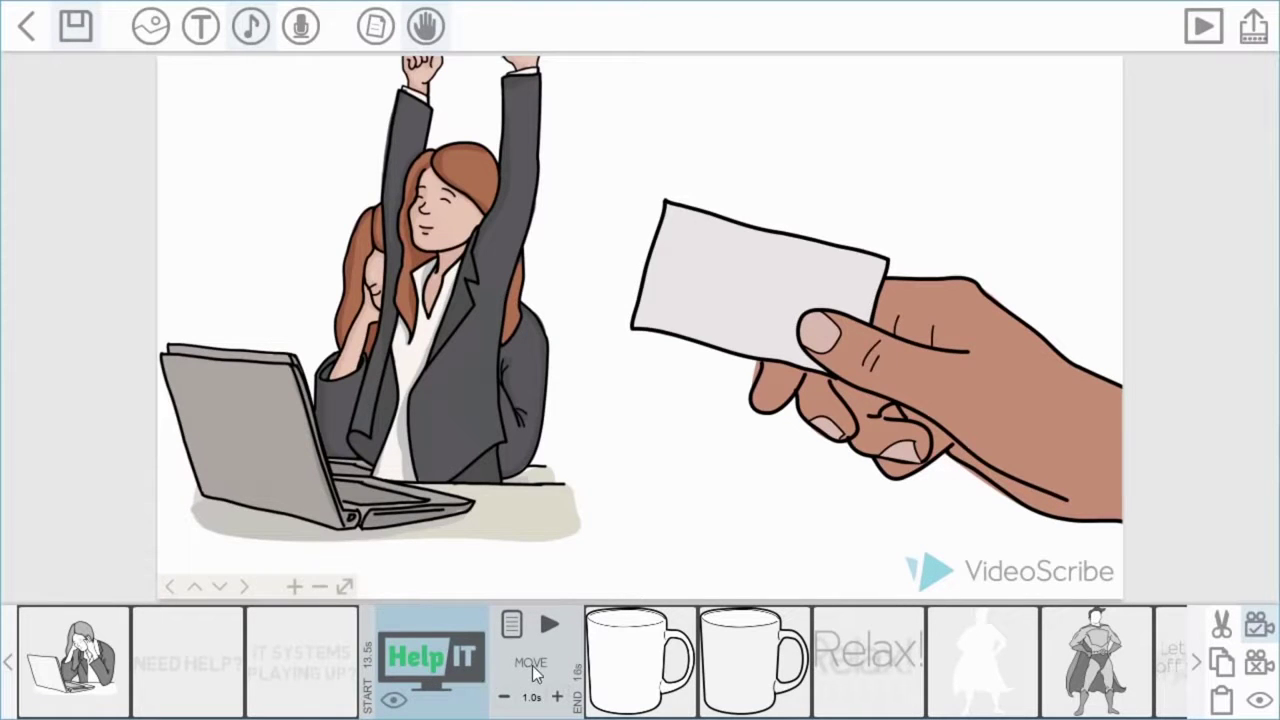
{"action": "left_click", "coordinate": [512, 626]}
{"action": "left_click", "coordinate": [484, 566]}
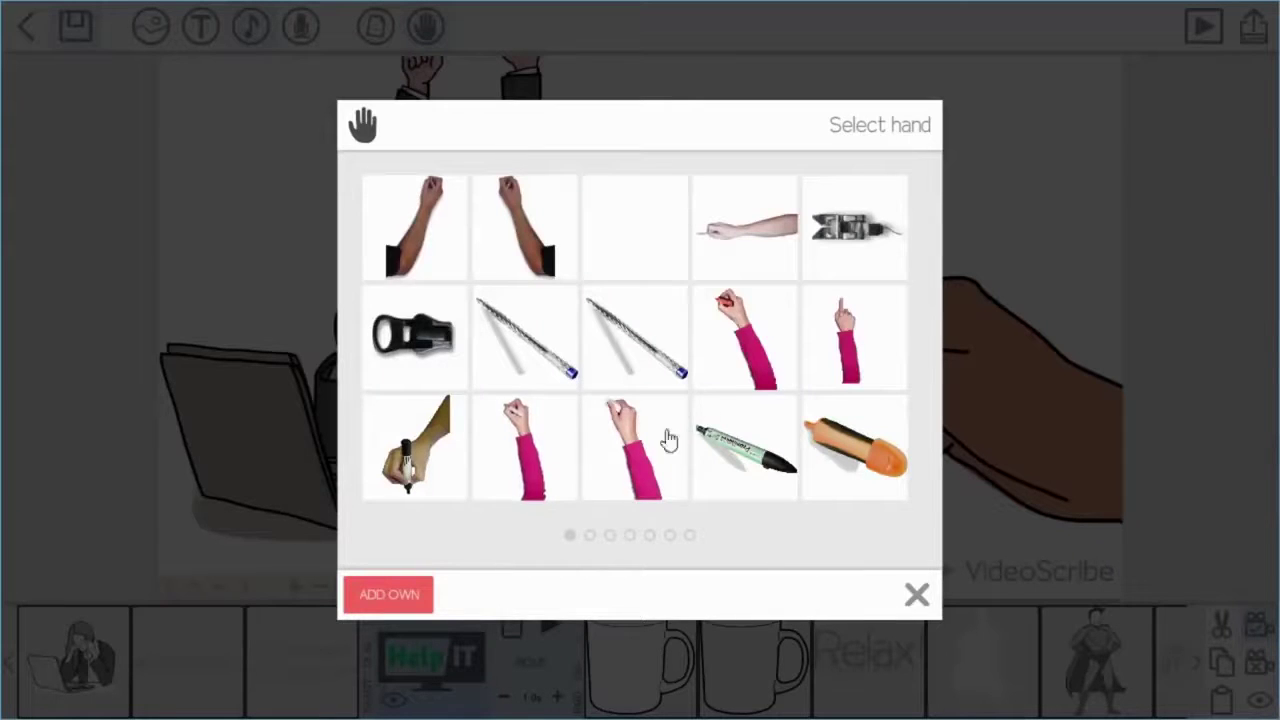
{"action": "left_click", "coordinate": [845, 372]}
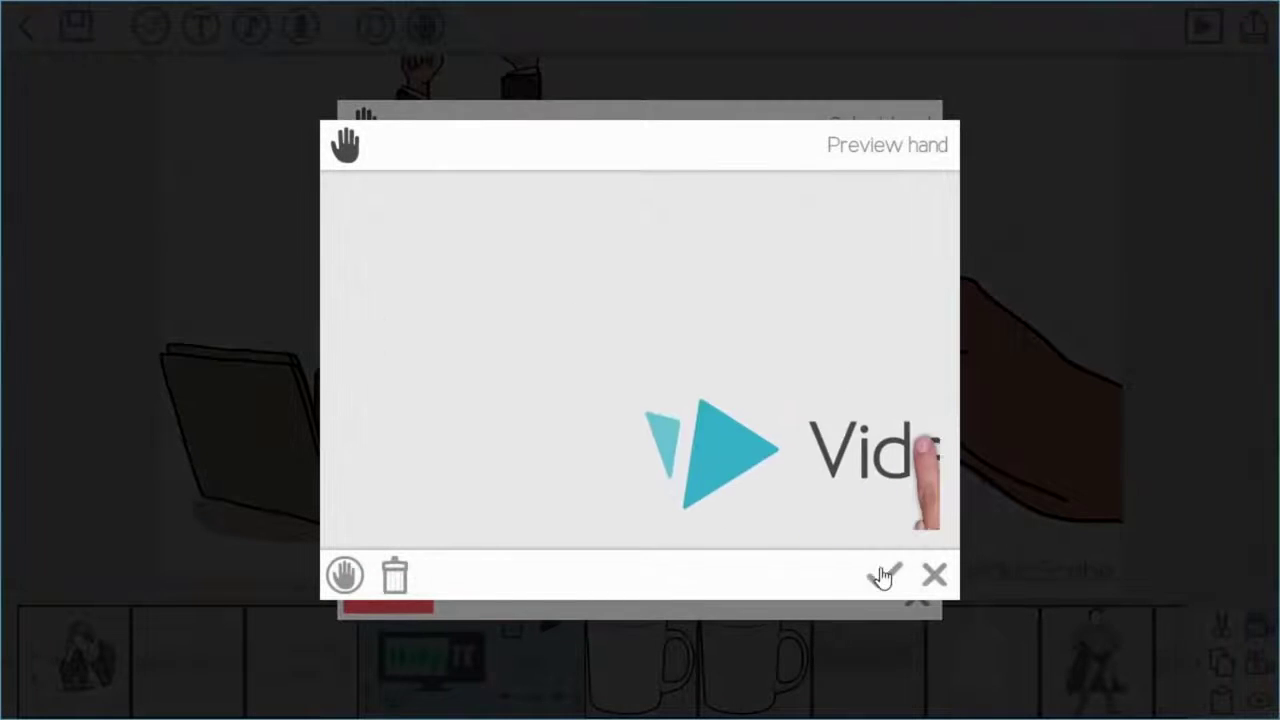
{"action": "left_click", "coordinate": [884, 574]}
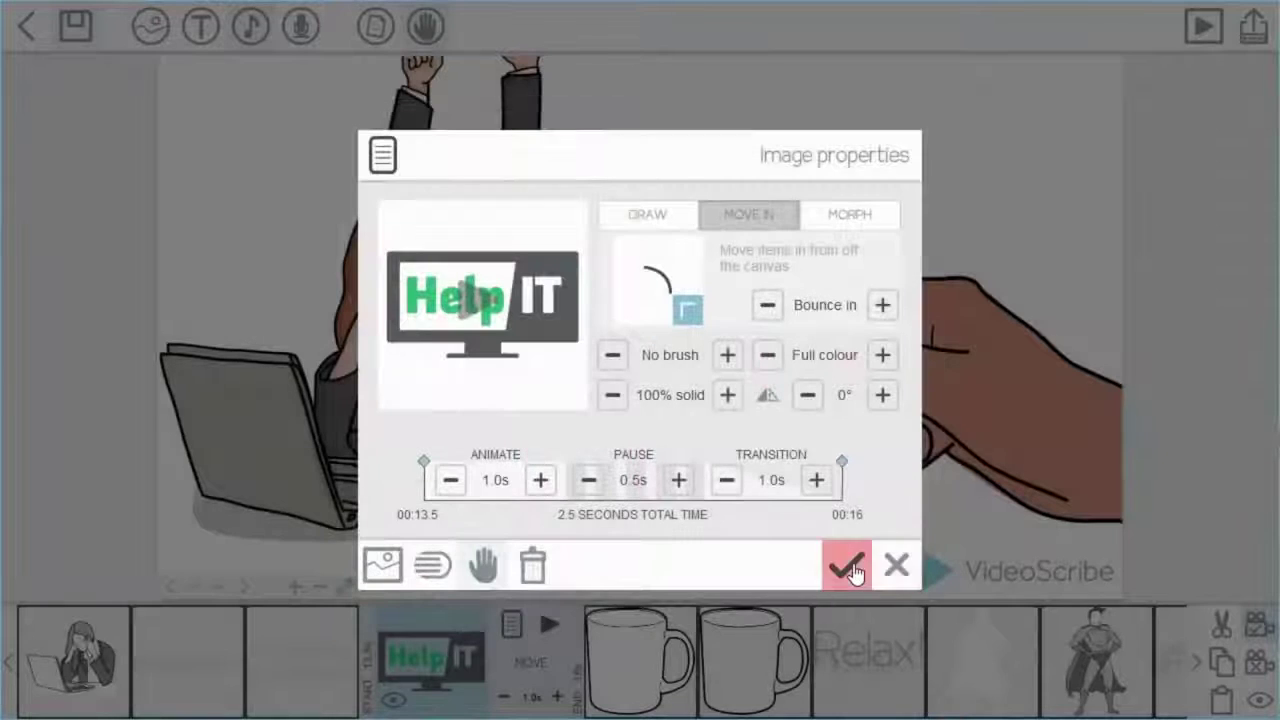
{"action": "left_click", "coordinate": [846, 566]}
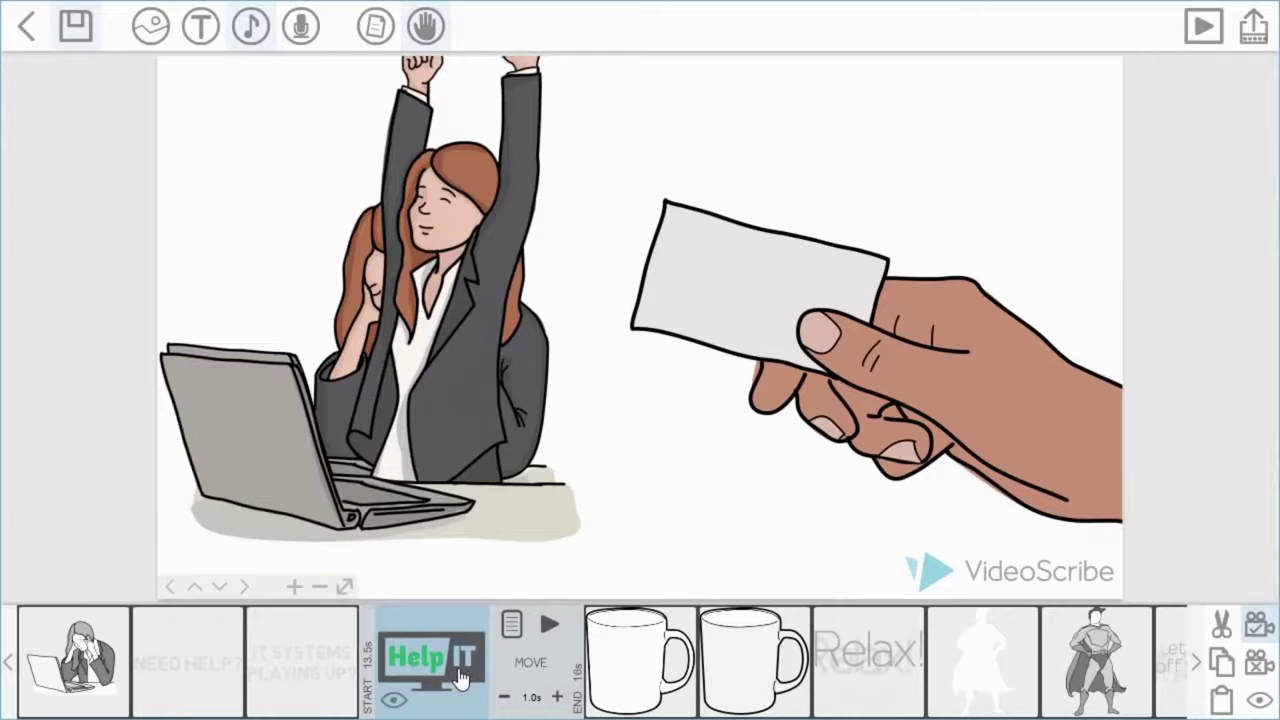
- Find the white cloud element in the timeline and preview the scribe from it
{"action": "scroll", "coordinate": [458, 678], "scroll_direction": "down", "scroll_amount": 3}
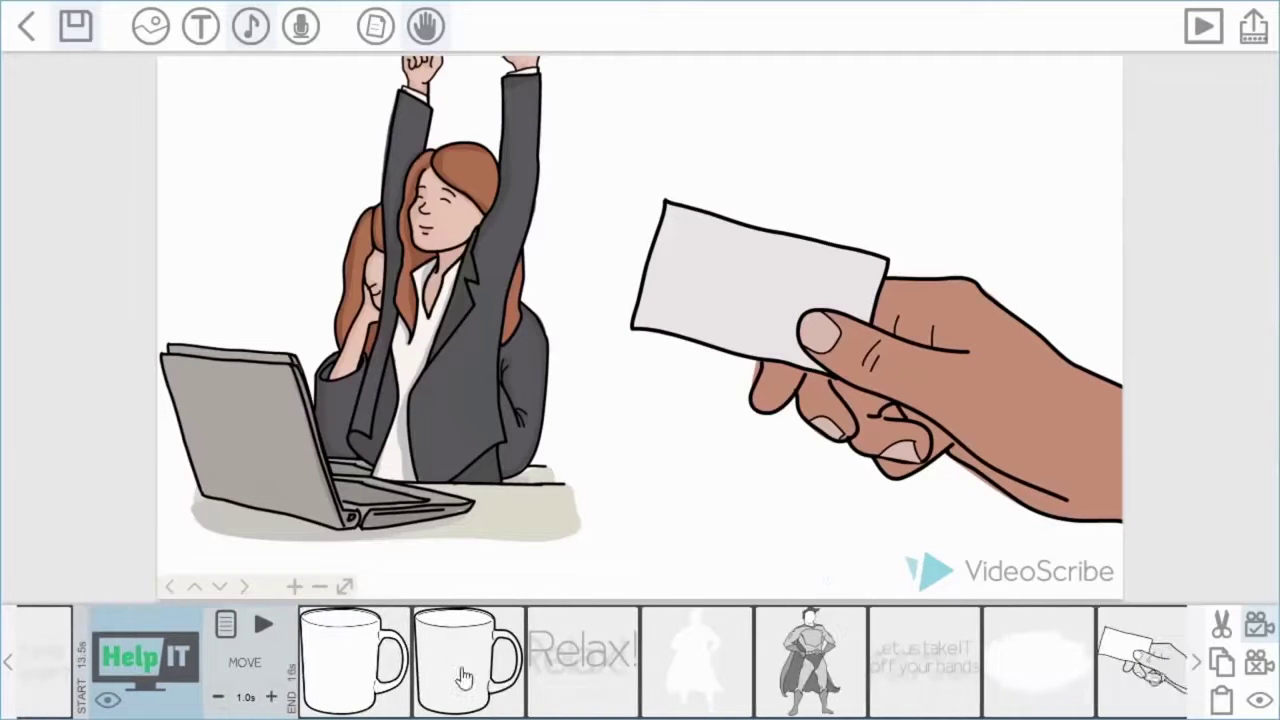
{"action": "left_click", "coordinate": [1013, 681]}
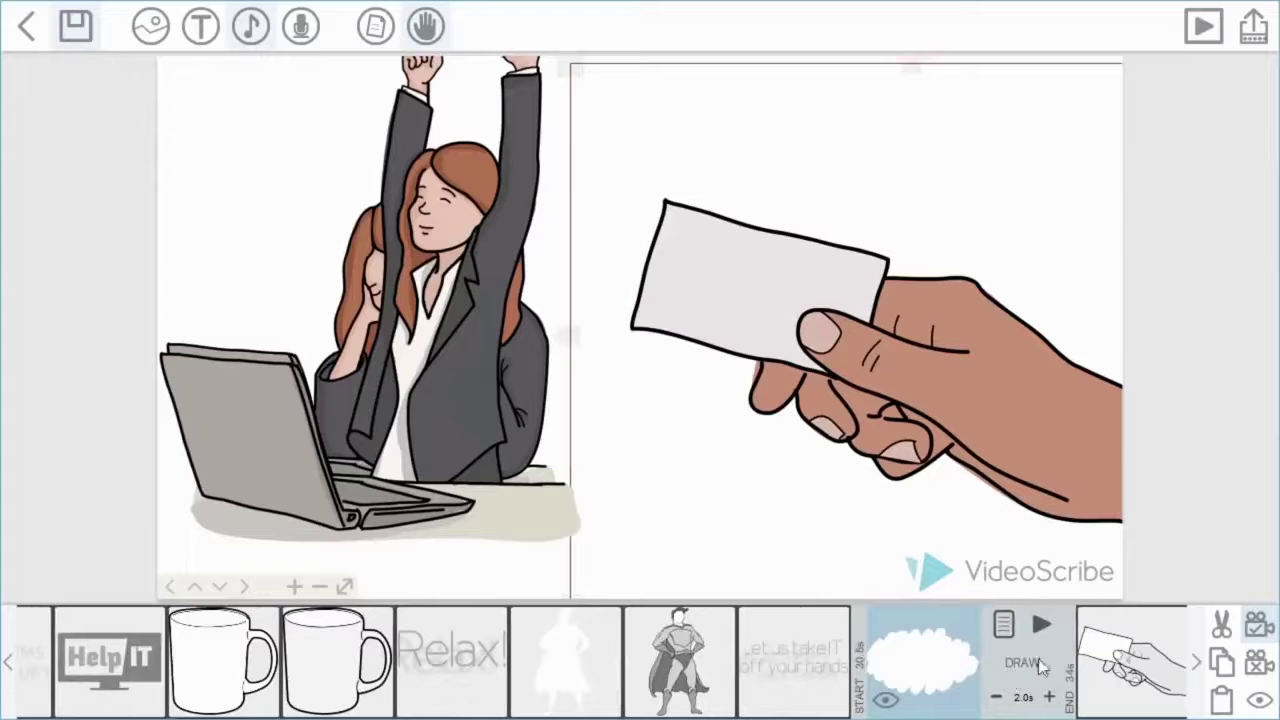
{"action": "left_click", "coordinate": [1041, 625]}
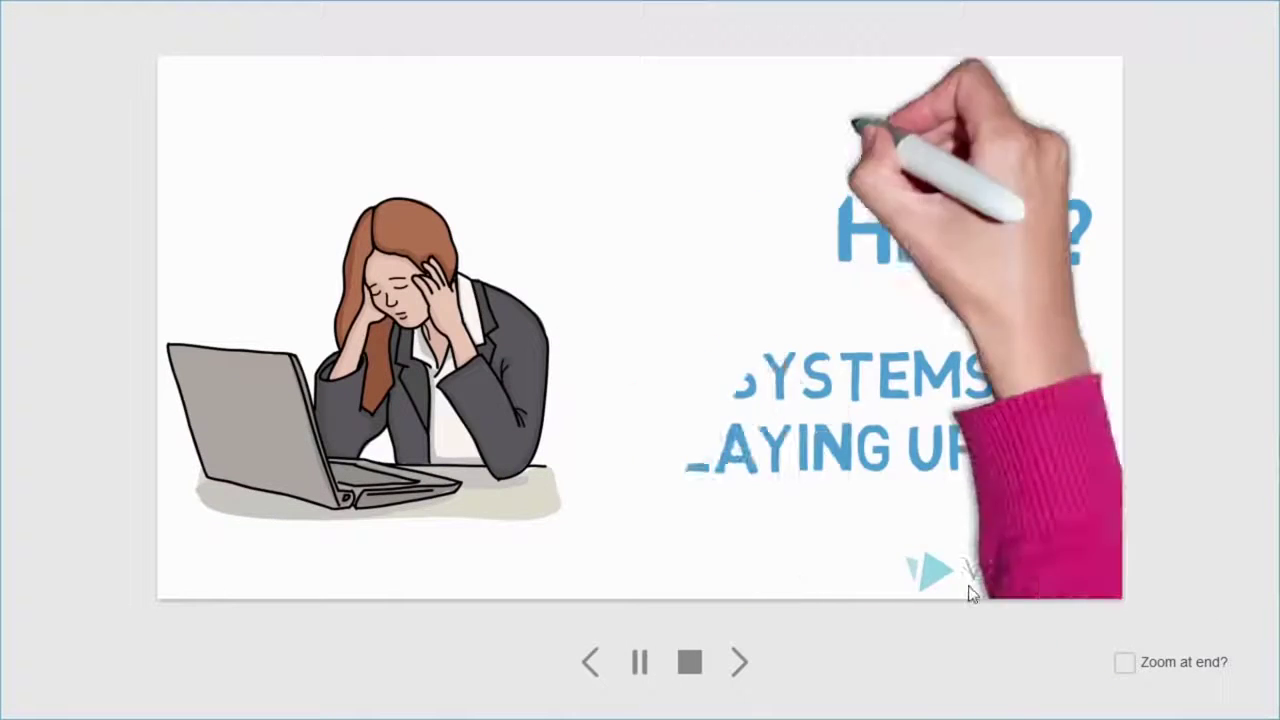
{"action": "left_click", "coordinate": [690, 663]}
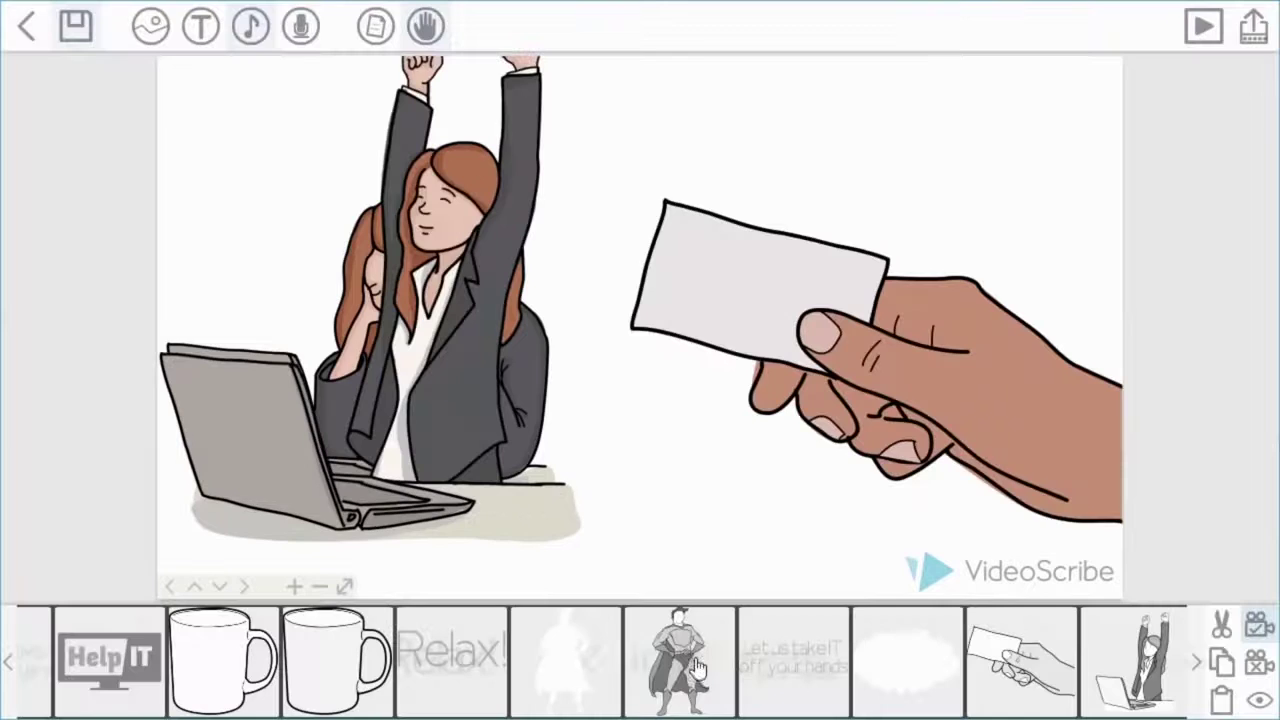
- Set the white cloud's drawing hand to the pink-sleeved hand holding an eraser, and preview the erasing effect
{"action": "left_click", "coordinate": [893, 679]}
{"action": "left_click", "coordinate": [1115, 624]}
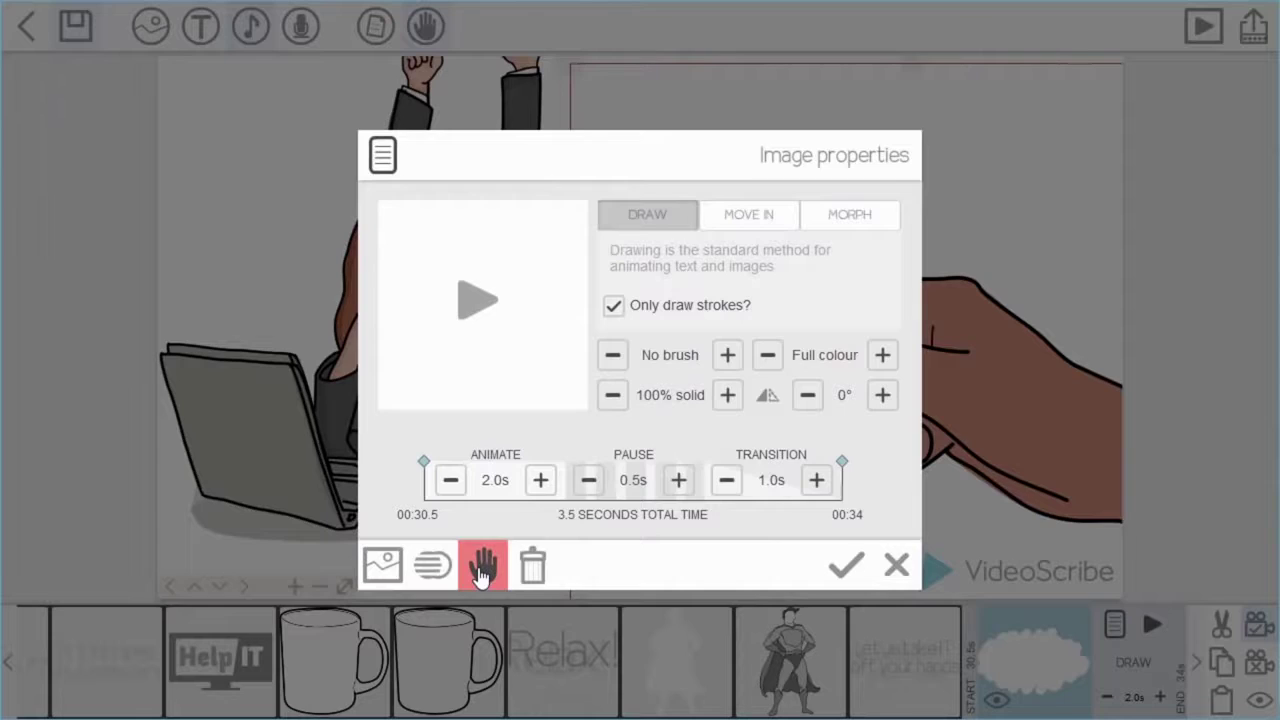
{"action": "left_click", "coordinate": [483, 570]}
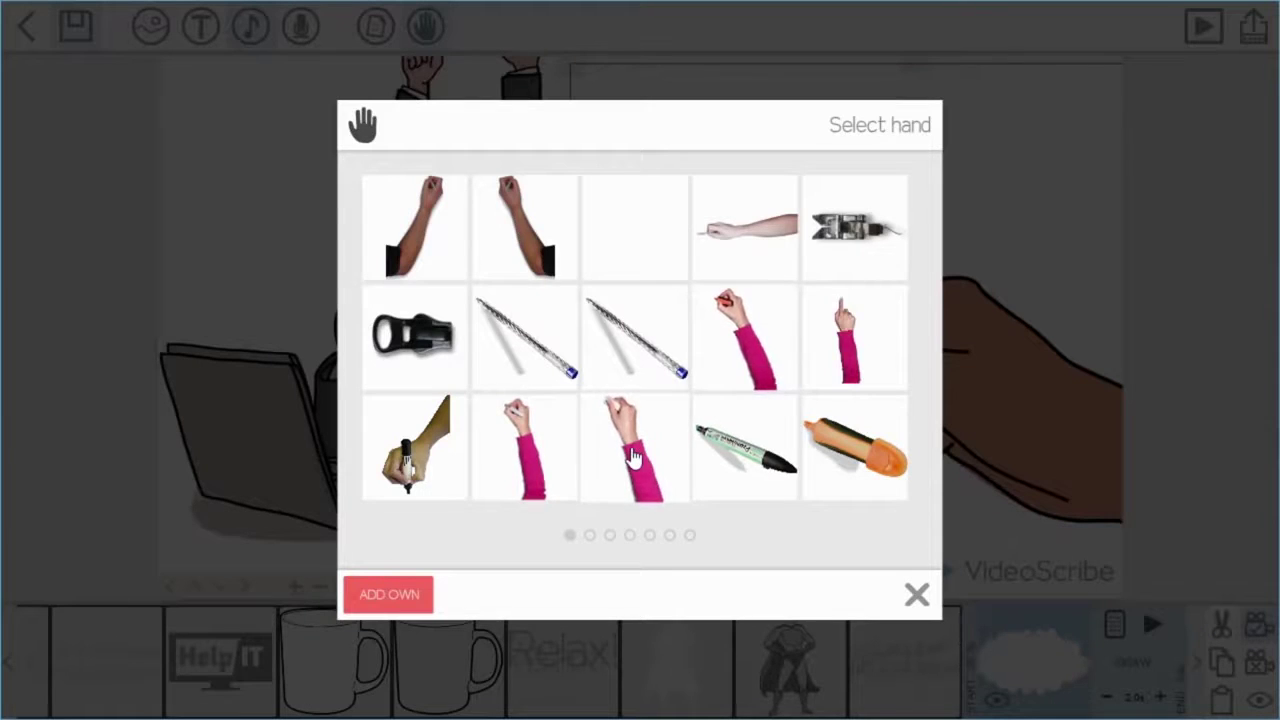
{"action": "left_click", "coordinate": [632, 458]}
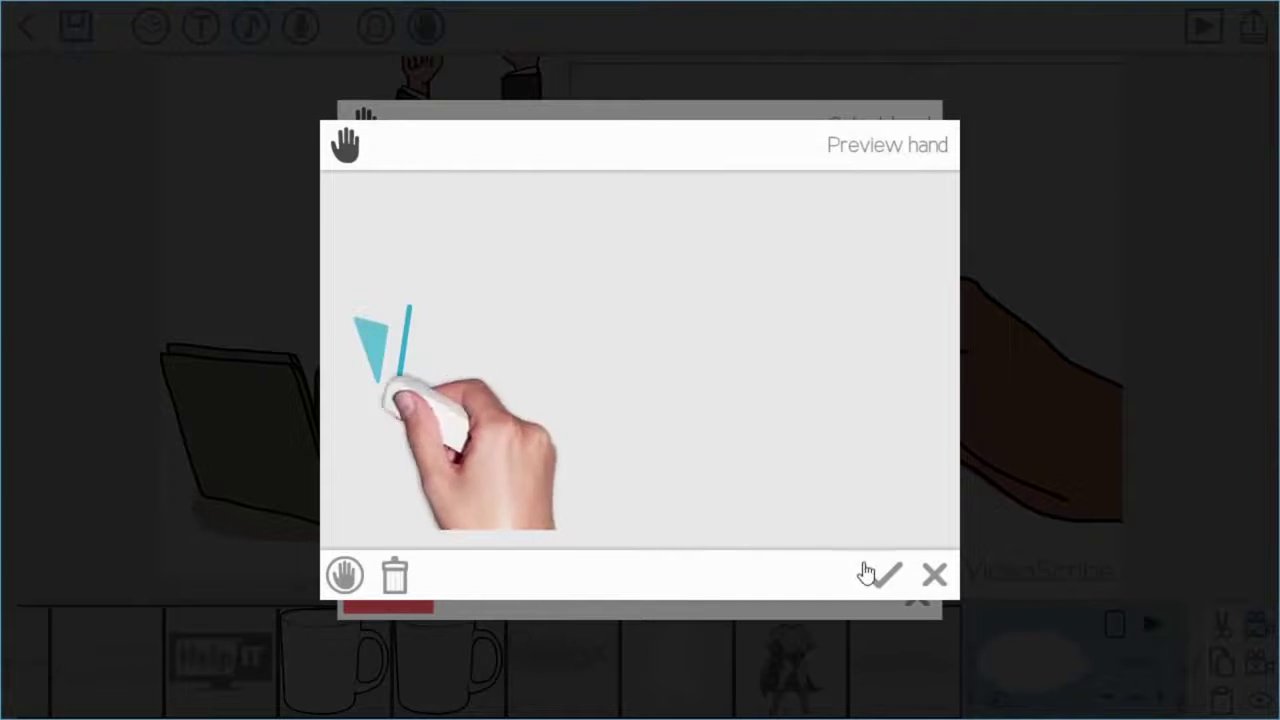
{"action": "left_click", "coordinate": [871, 575]}
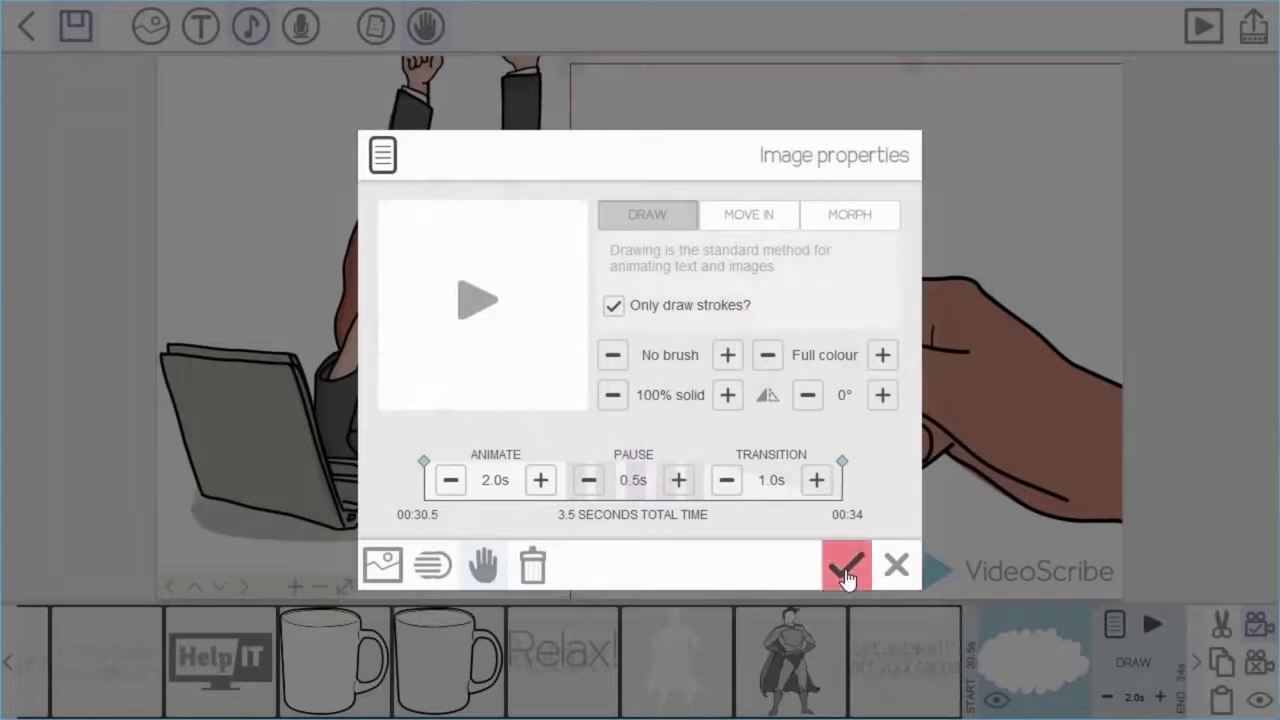
{"action": "left_click", "coordinate": [845, 570]}
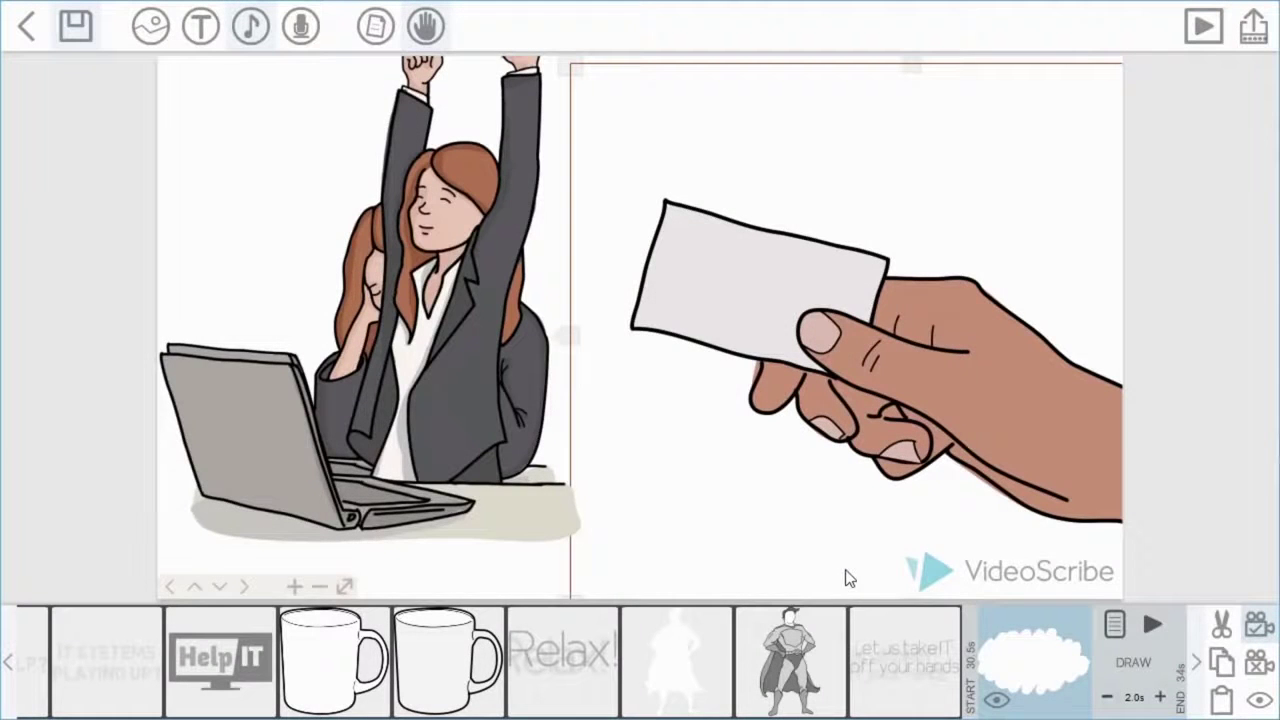
{"action": "left_click", "coordinate": [1152, 624]}
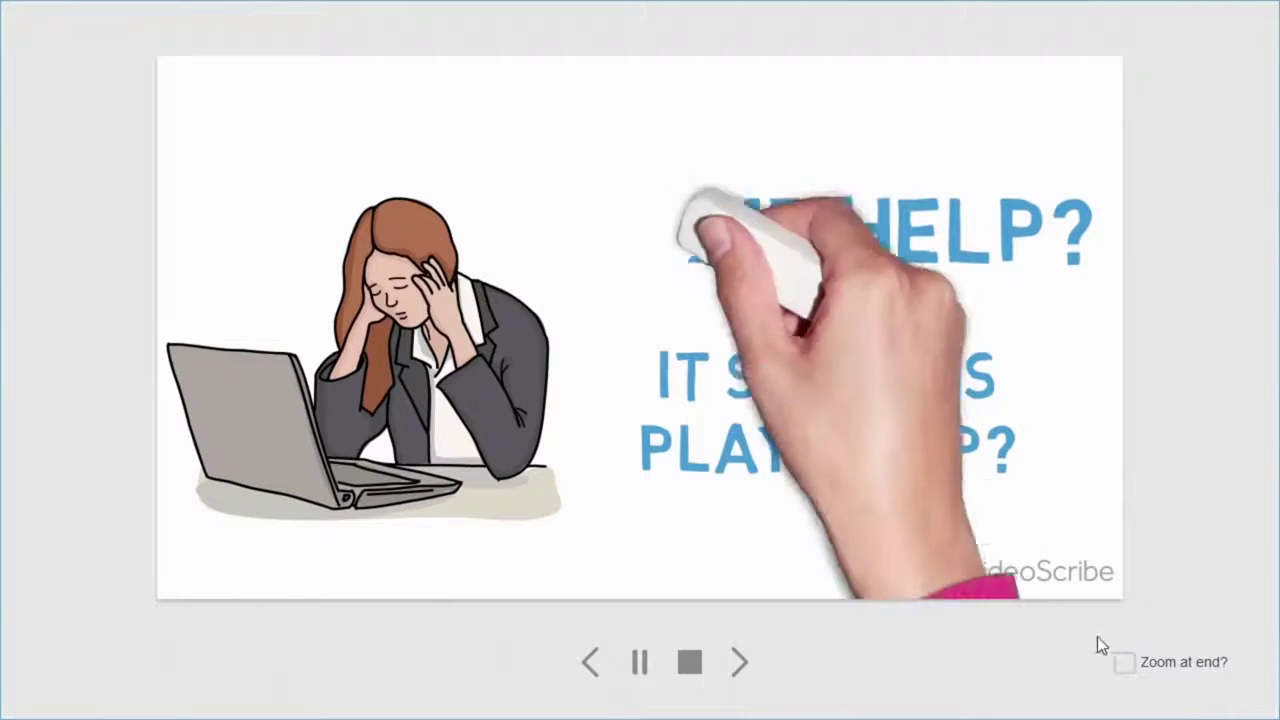
{"action": "left_click", "coordinate": [700, 668]}
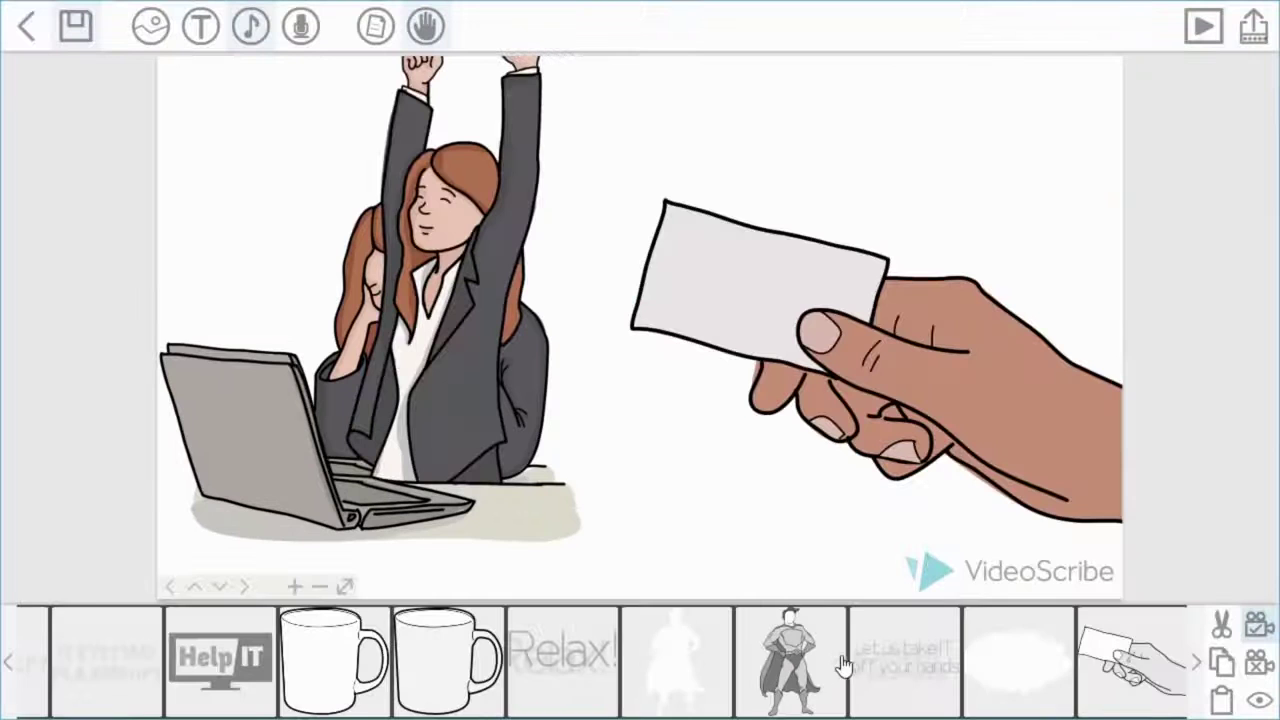
- Preview the hand-with-card element's move-in and change its hand to the blank no-hand option
{"action": "left_click", "coordinate": [1010, 667]}
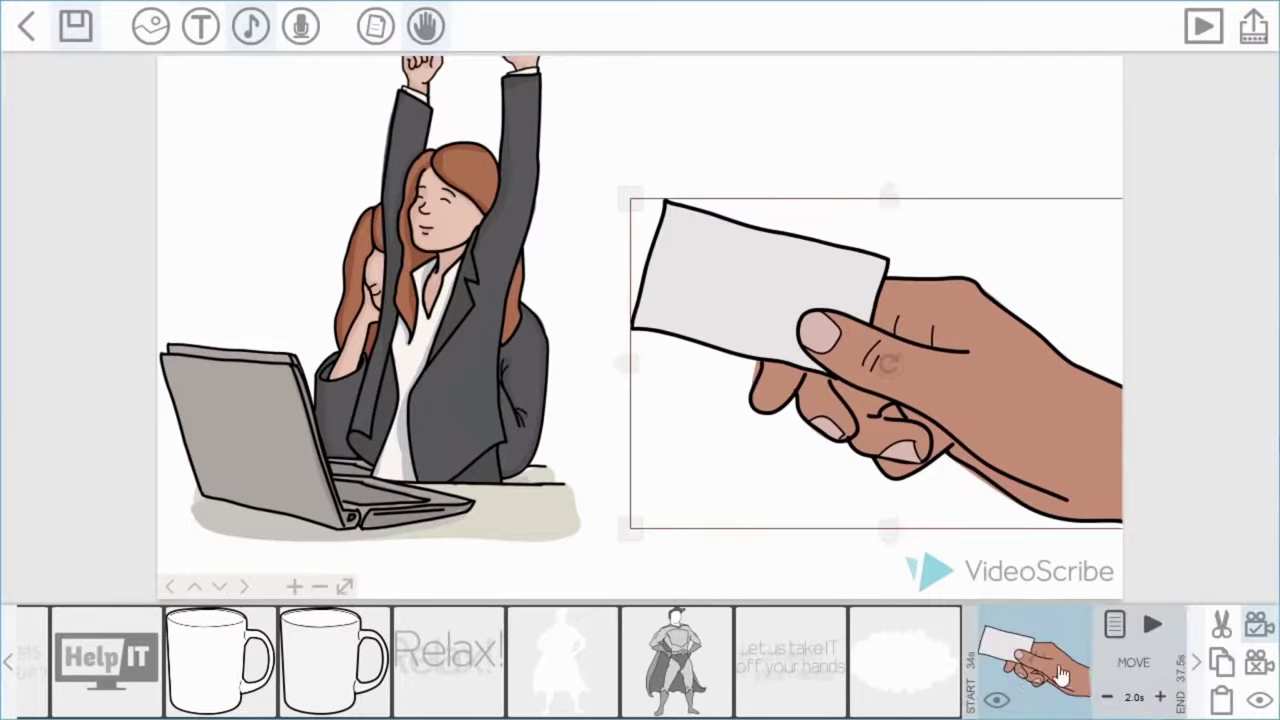
{"action": "left_click", "coordinate": [1152, 624]}
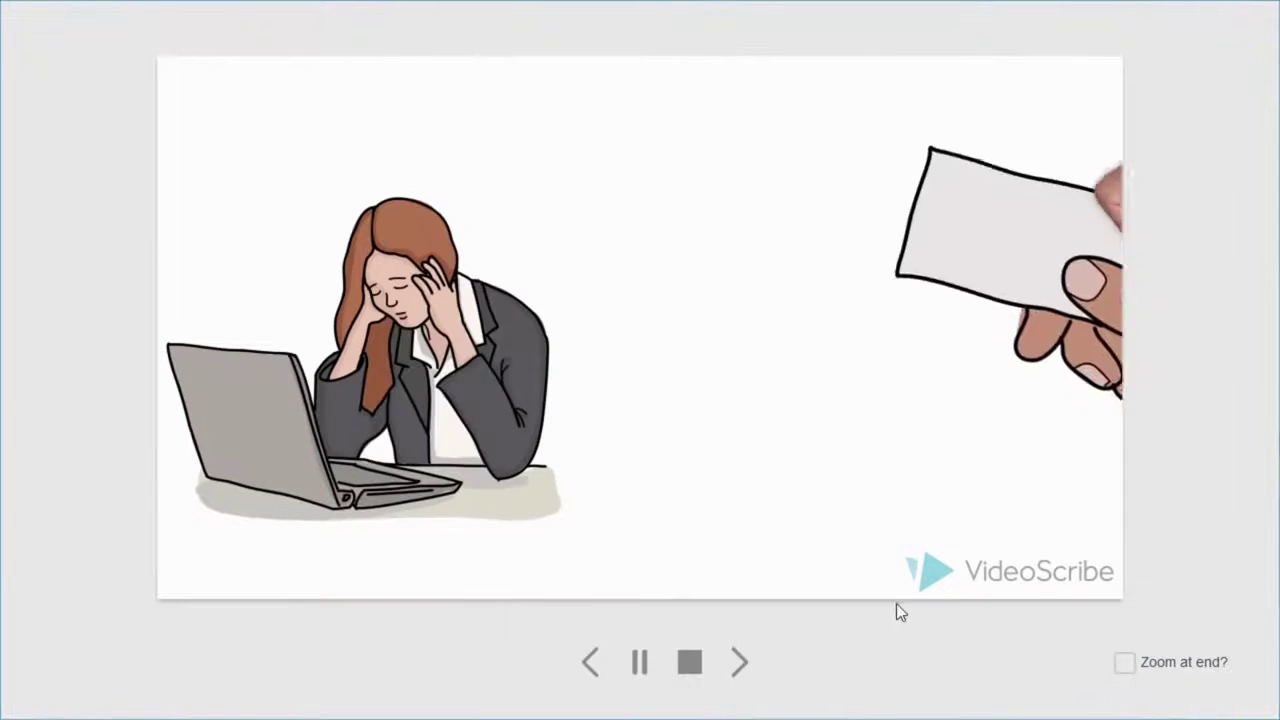
{"action": "left_click", "coordinate": [690, 664]}
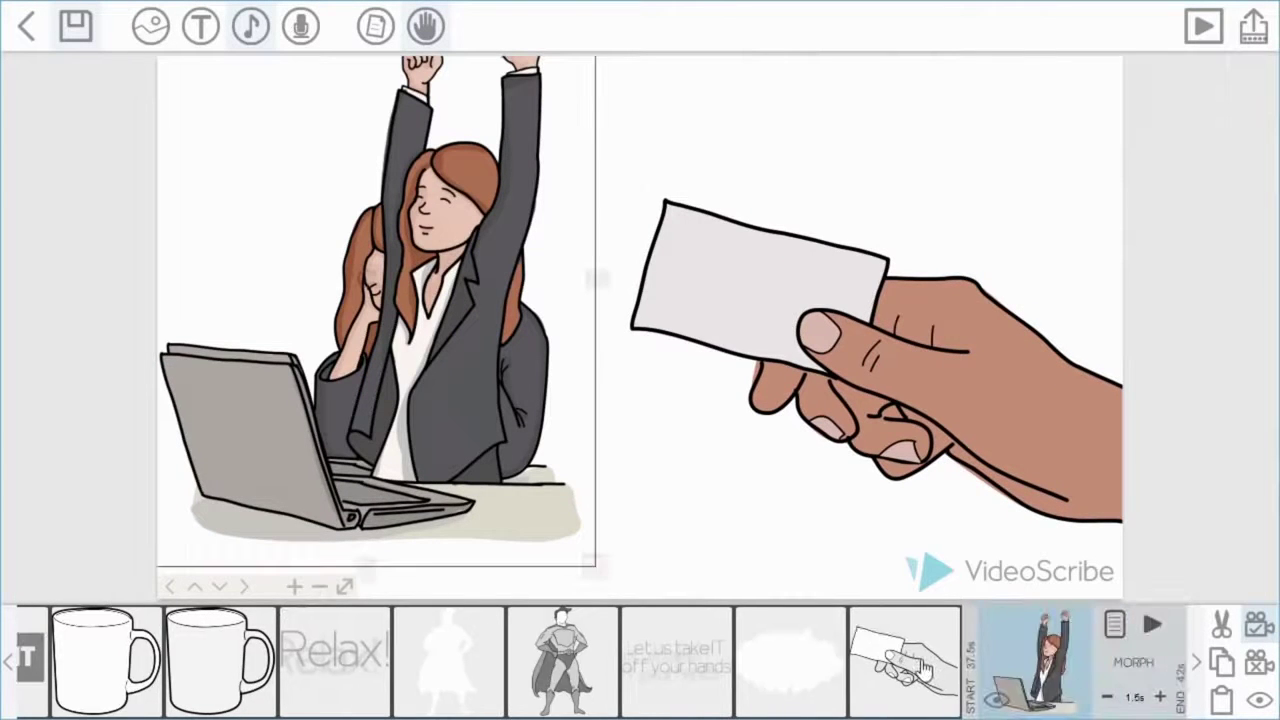
{"action": "left_click", "coordinate": [1113, 624]}
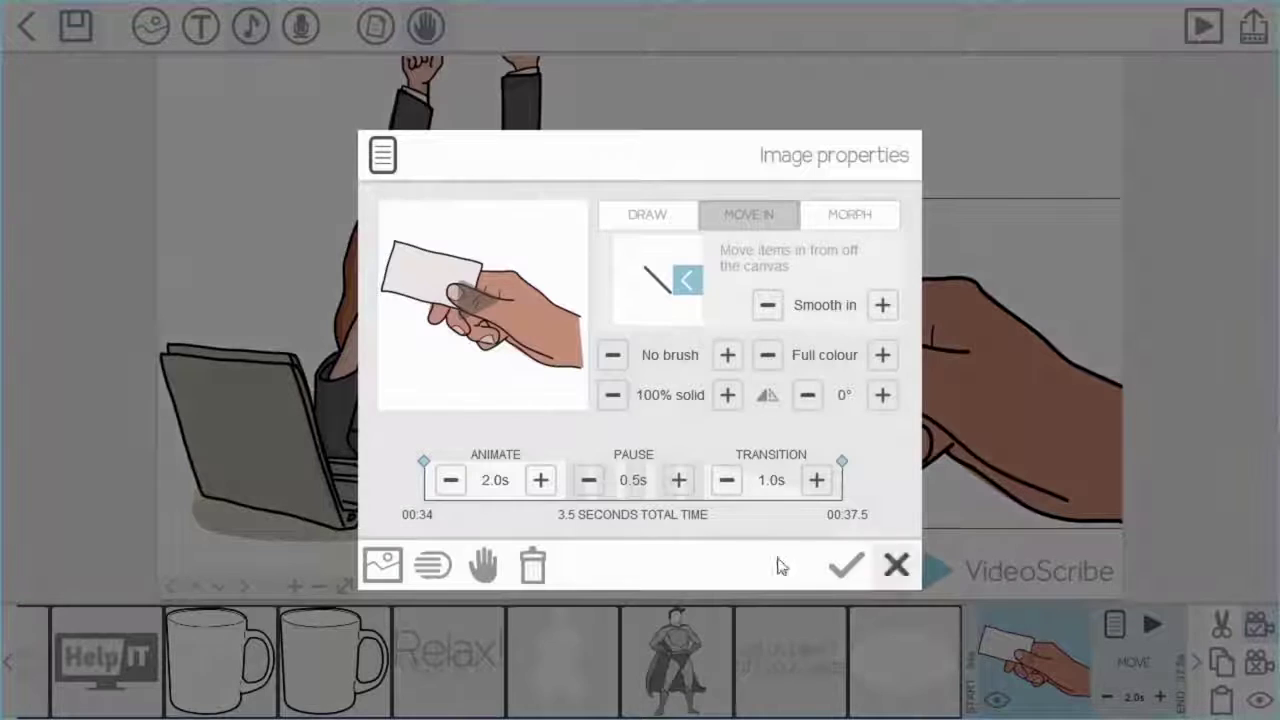
{"action": "left_click", "coordinate": [484, 566]}
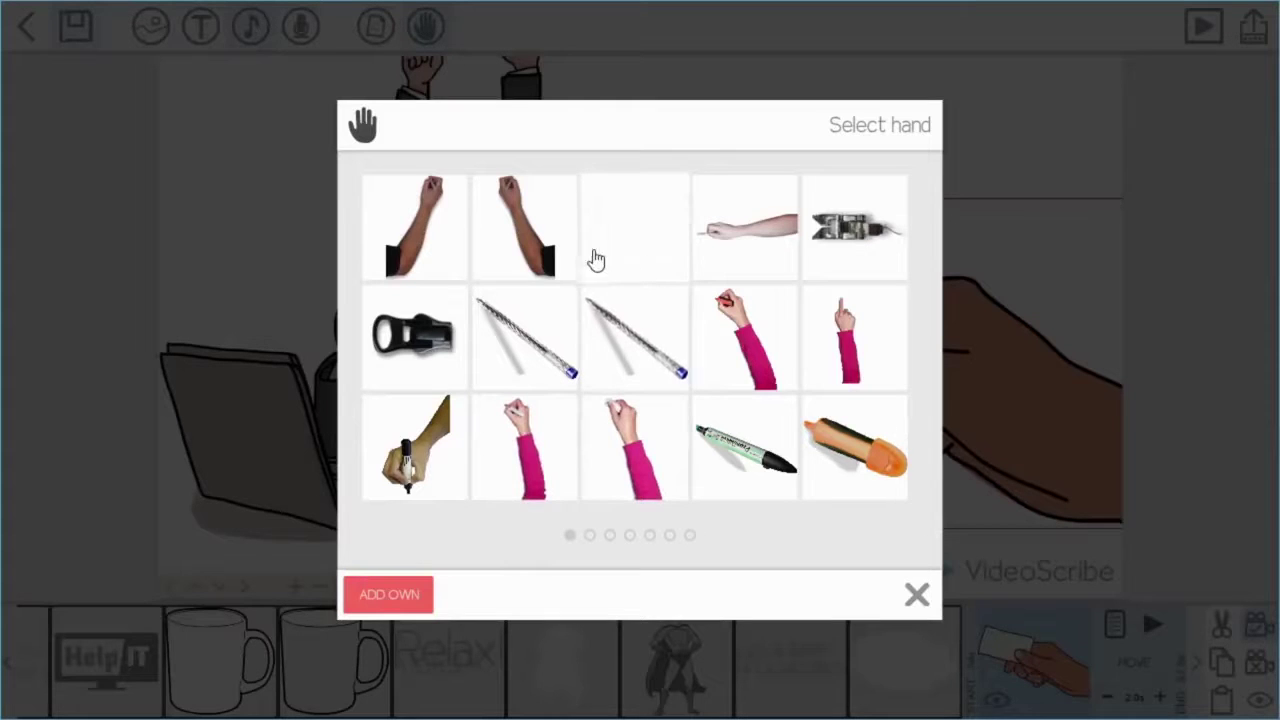
{"action": "left_click", "coordinate": [627, 259]}
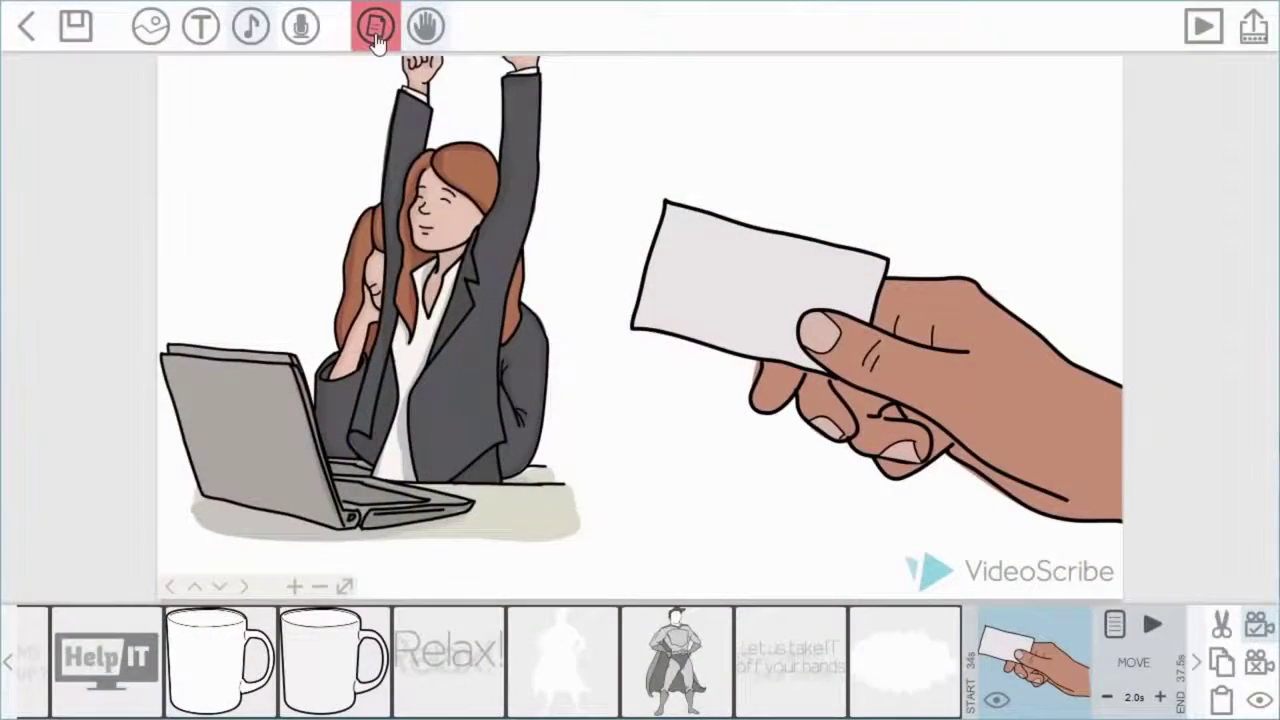
- Change the paper to dark grey 5f5f5f with a textured finish and check how the scene's elements look against it
{"action": "left_click", "coordinate": [376, 28]}
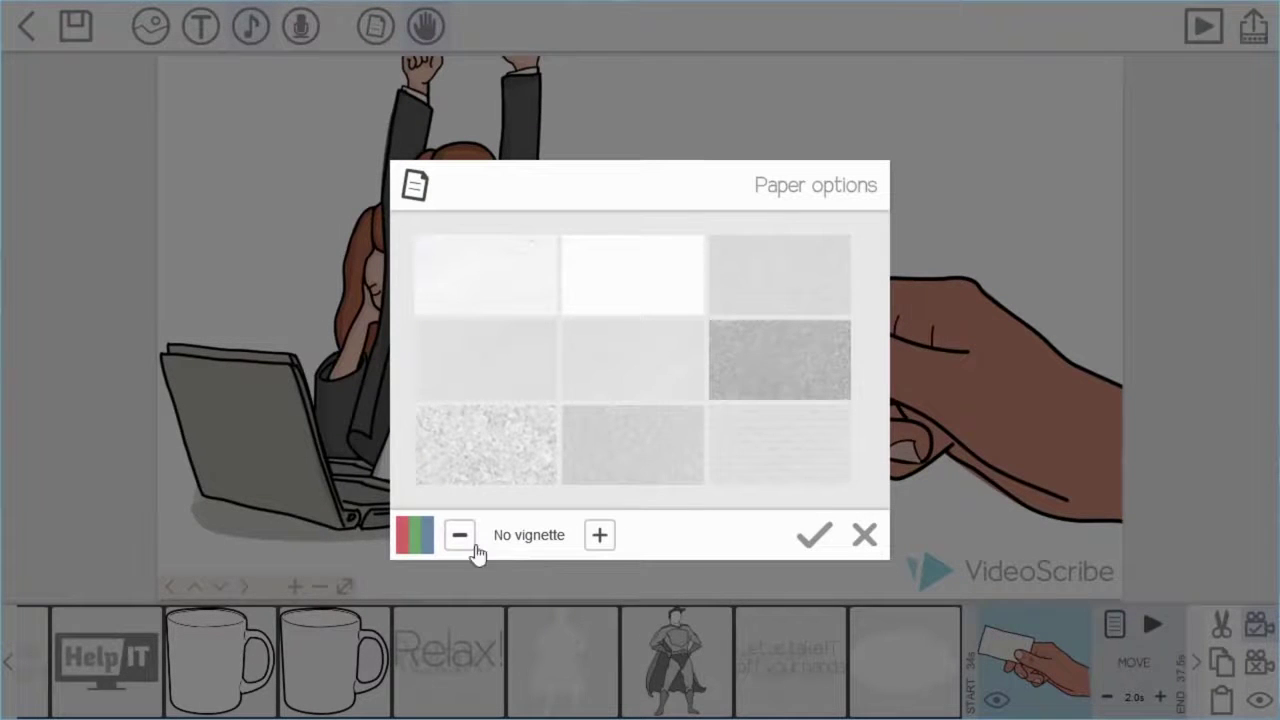
{"action": "left_click", "coordinate": [416, 537]}
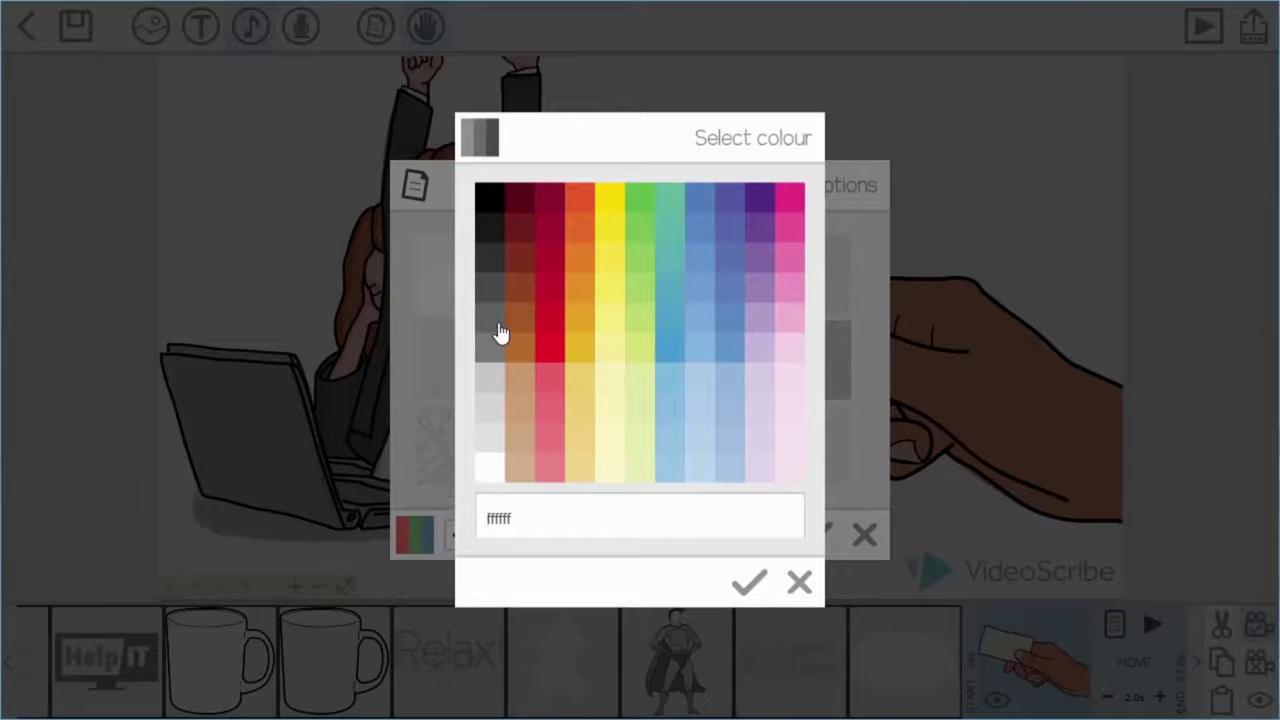
{"action": "left_click", "coordinate": [500, 333]}
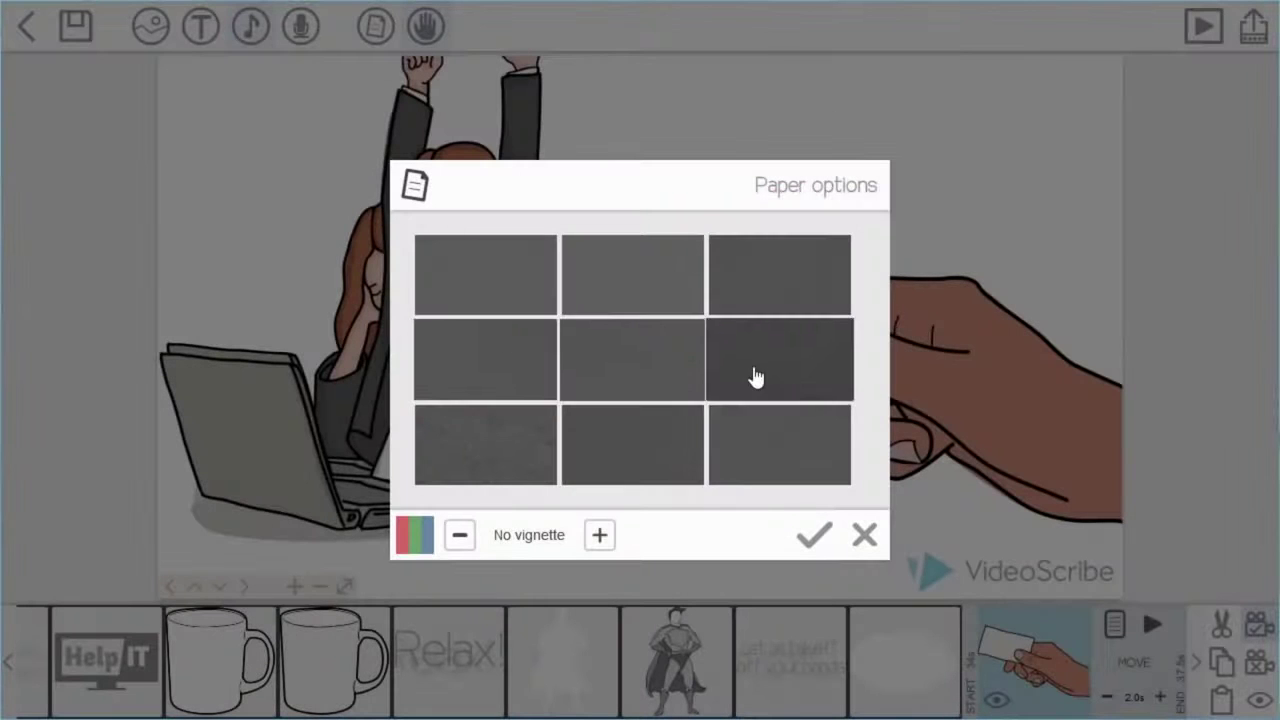
{"action": "left_click", "coordinate": [756, 377]}
{"action": "left_click_drag", "start_coordinate": [552, 198], "coordinate": [943, 451]}
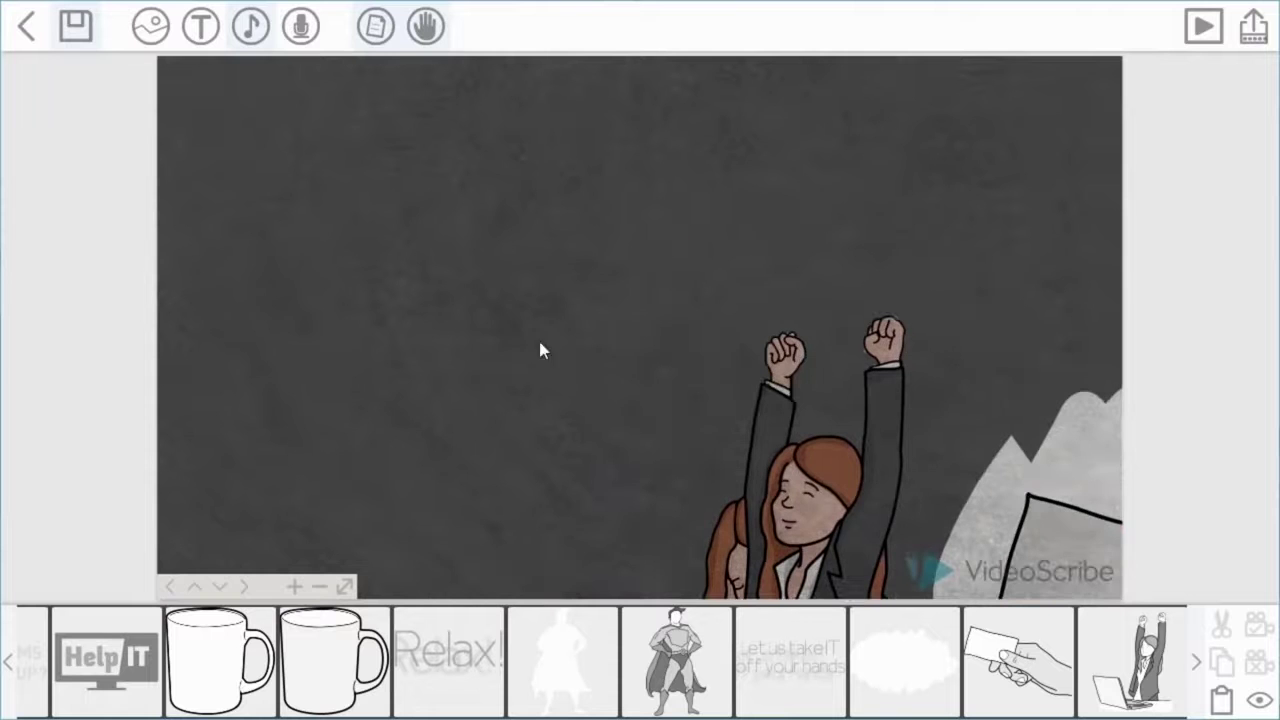
{"action": "left_click_drag", "start_coordinate": [723, 372], "coordinate": [414, 163]}
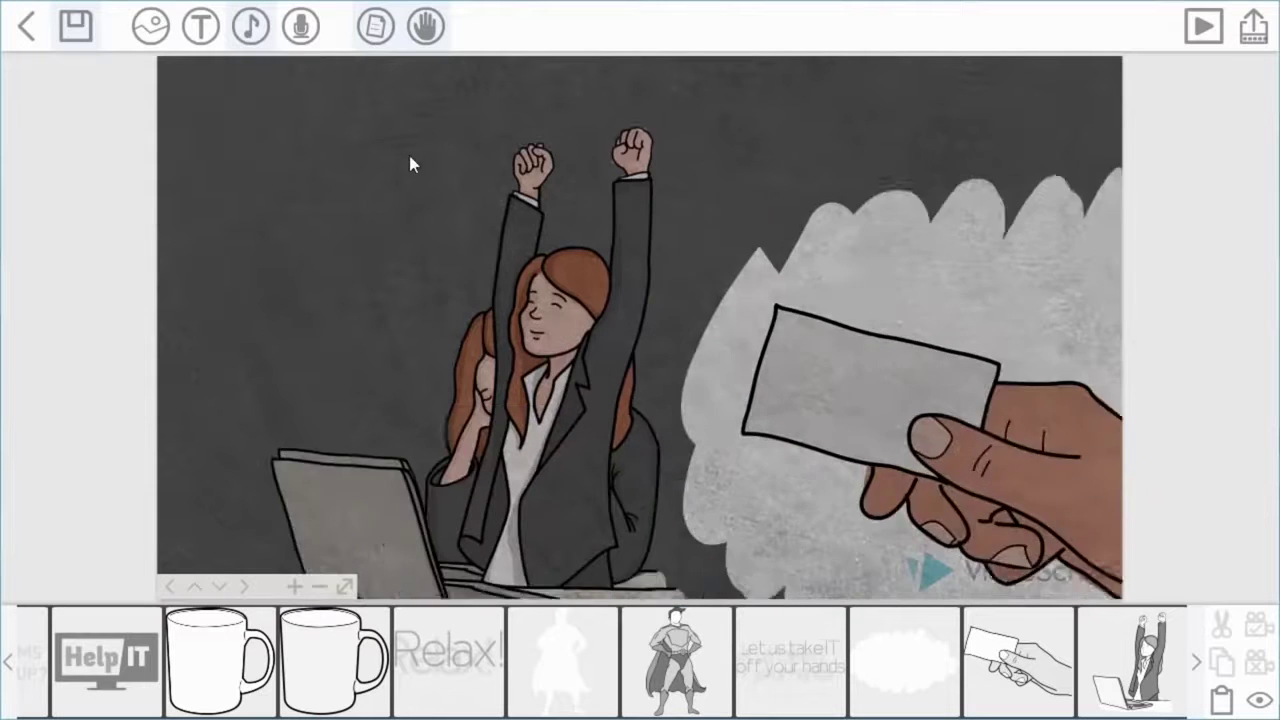
- Set the paper colour to pale yellow fcf7c1 and apply the finely lined paper texture
{"action": "left_click", "coordinate": [375, 26]}
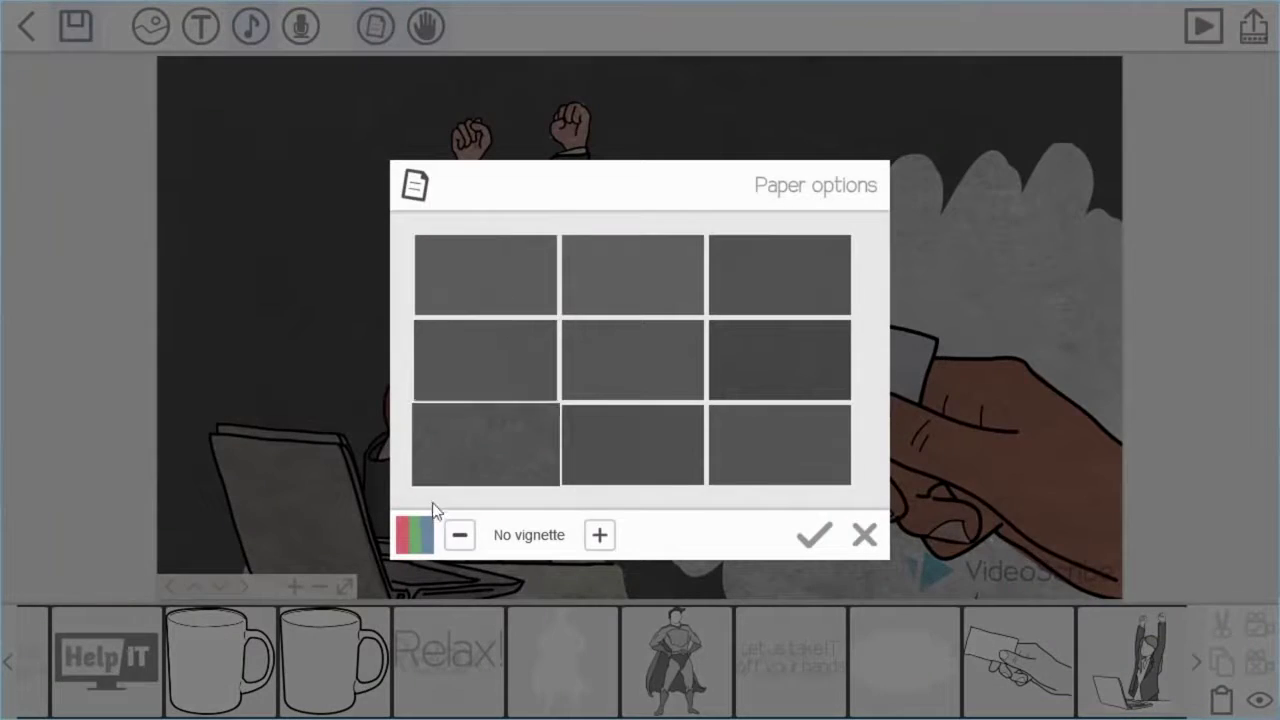
{"action": "left_click", "coordinate": [415, 533]}
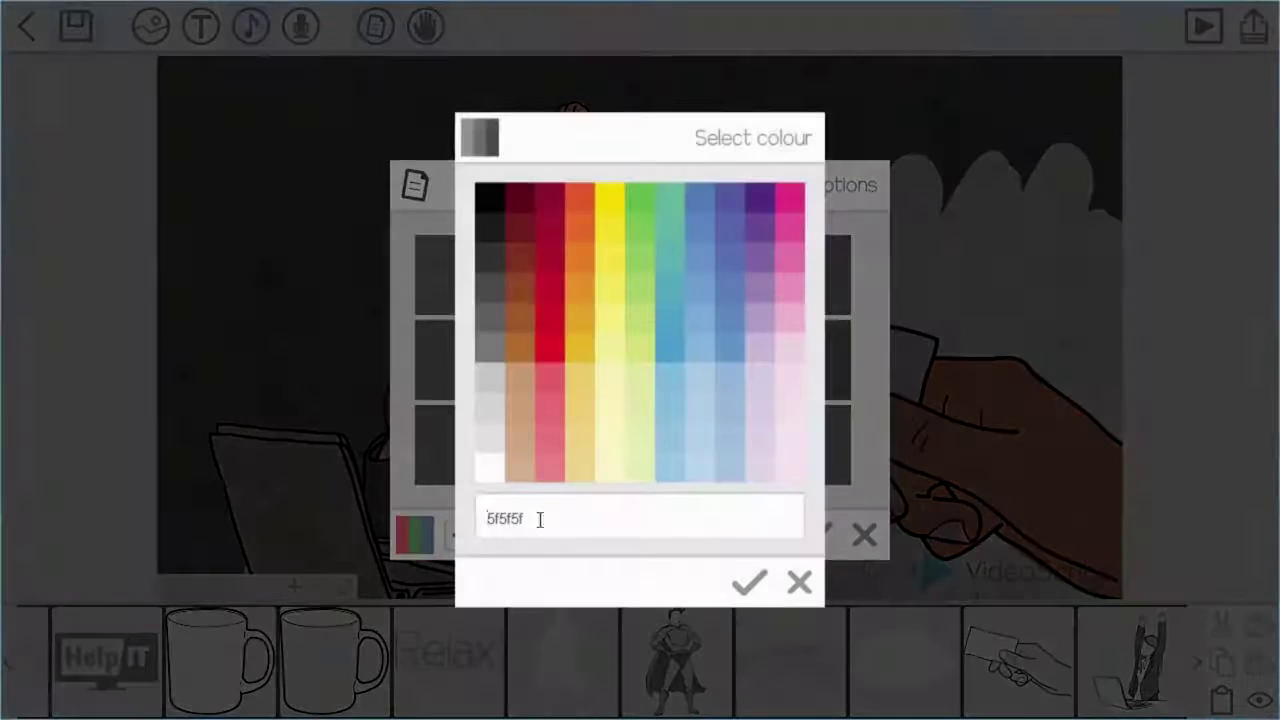
{"action": "left_click", "coordinate": [606, 479]}
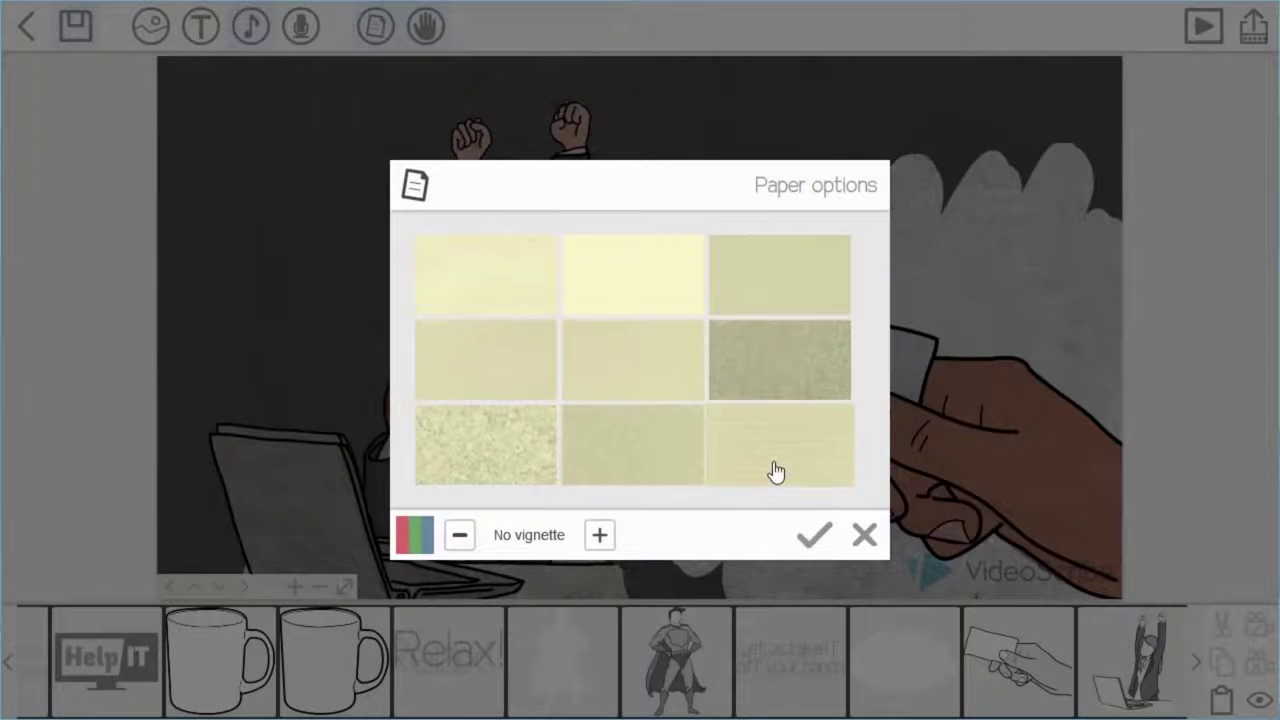
{"action": "left_click", "coordinate": [776, 472]}
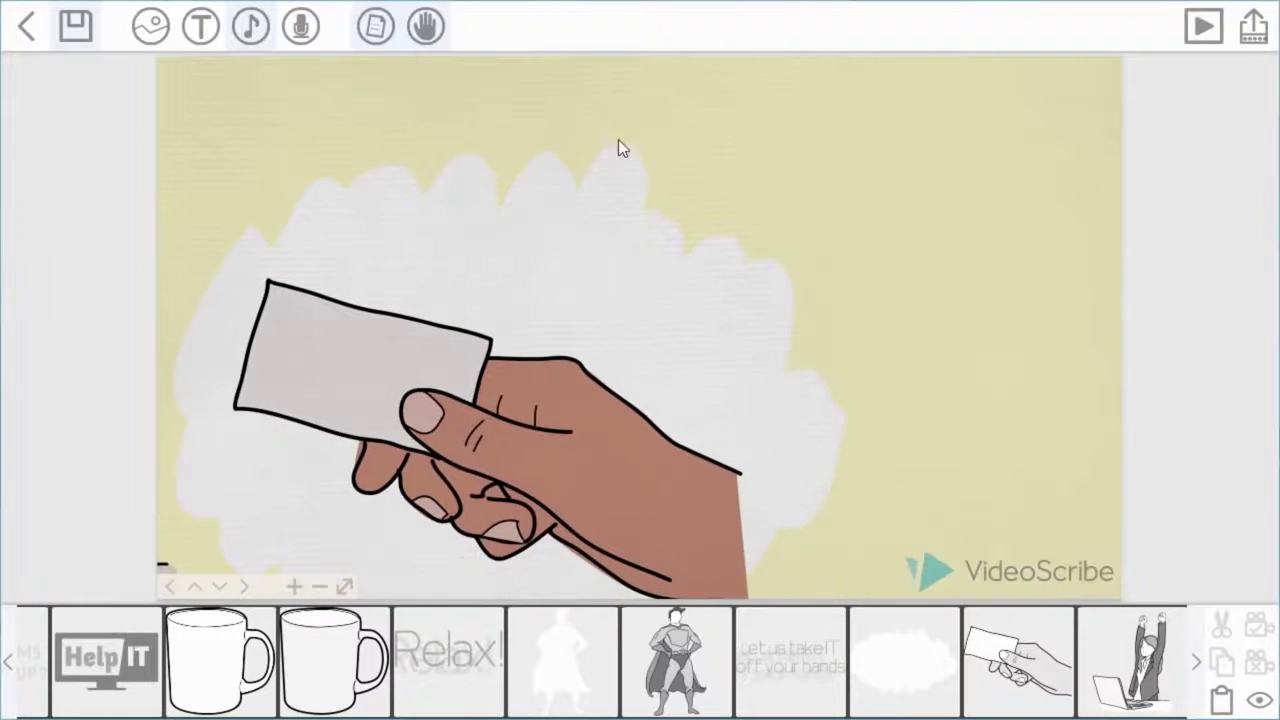
- Change the white cloud element to Silhouette and fill it with the paper's pale yellow fcf7c1
{"action": "left_click", "coordinate": [915, 658]}
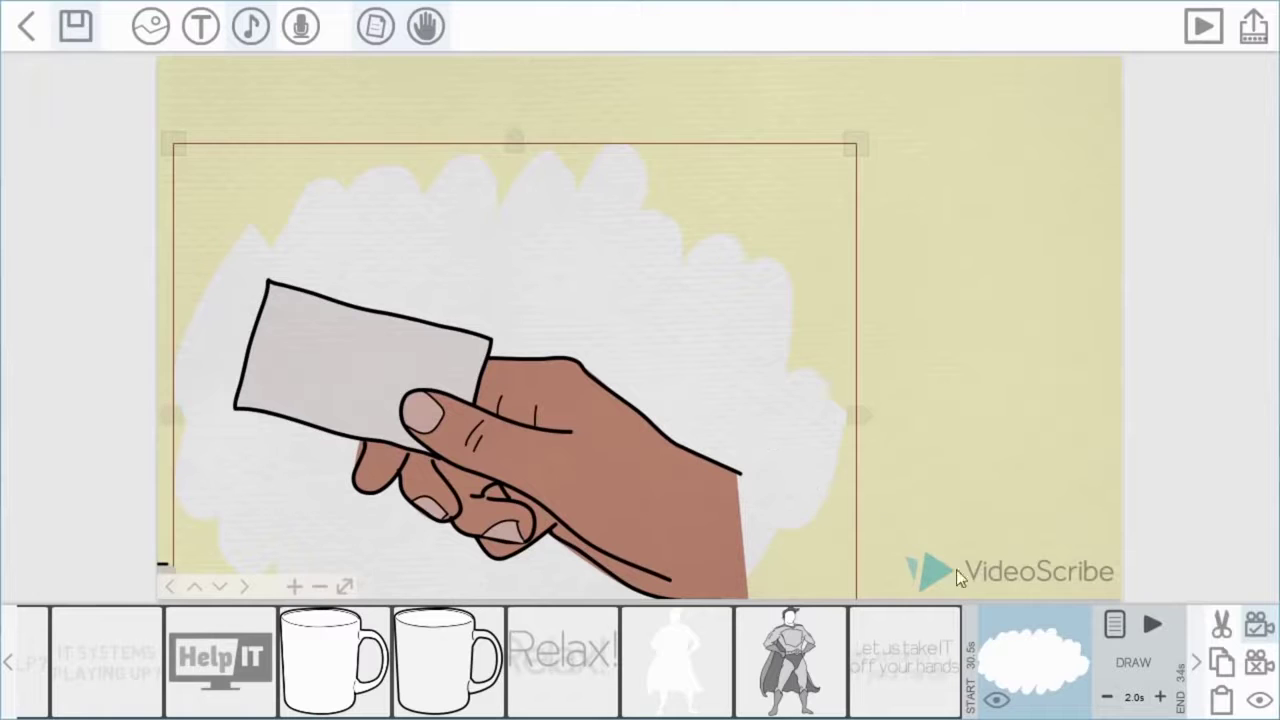
{"action": "left_click", "coordinate": [1114, 627]}
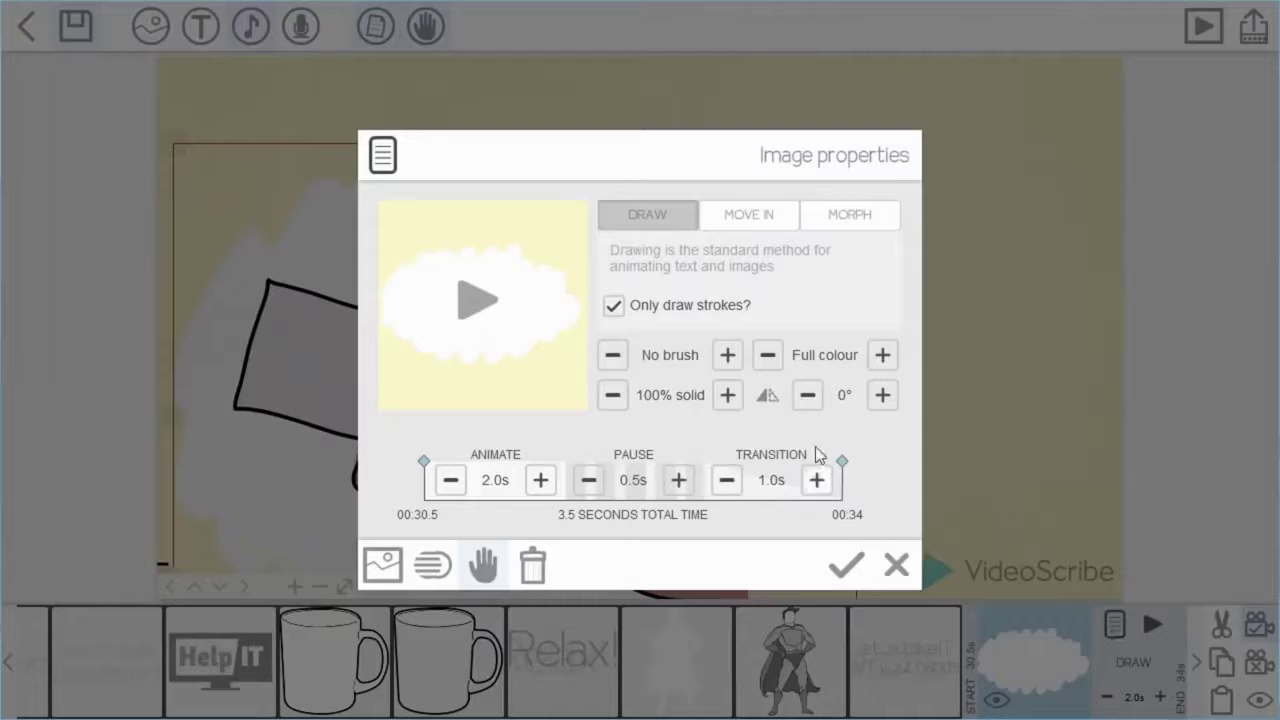
{"action": "left_click", "coordinate": [770, 360]}
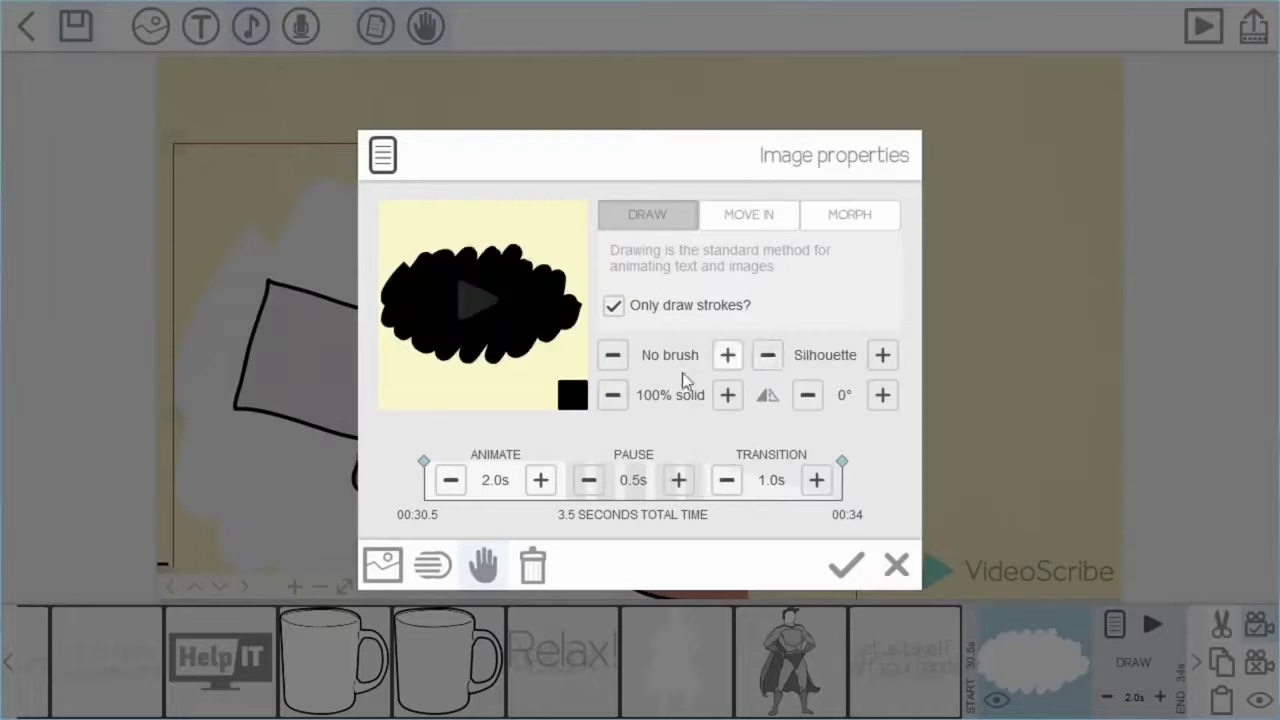
{"action": "left_click", "coordinate": [575, 405]}
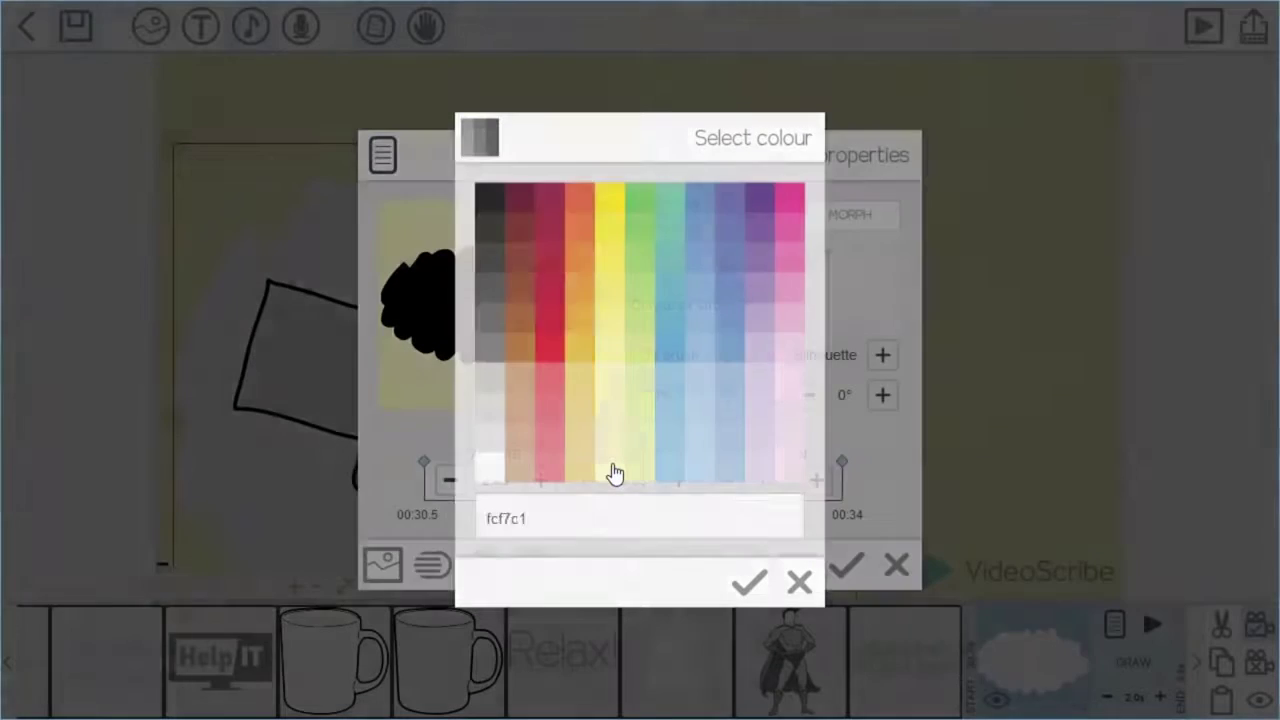
{"action": "left_click", "coordinate": [614, 473]}
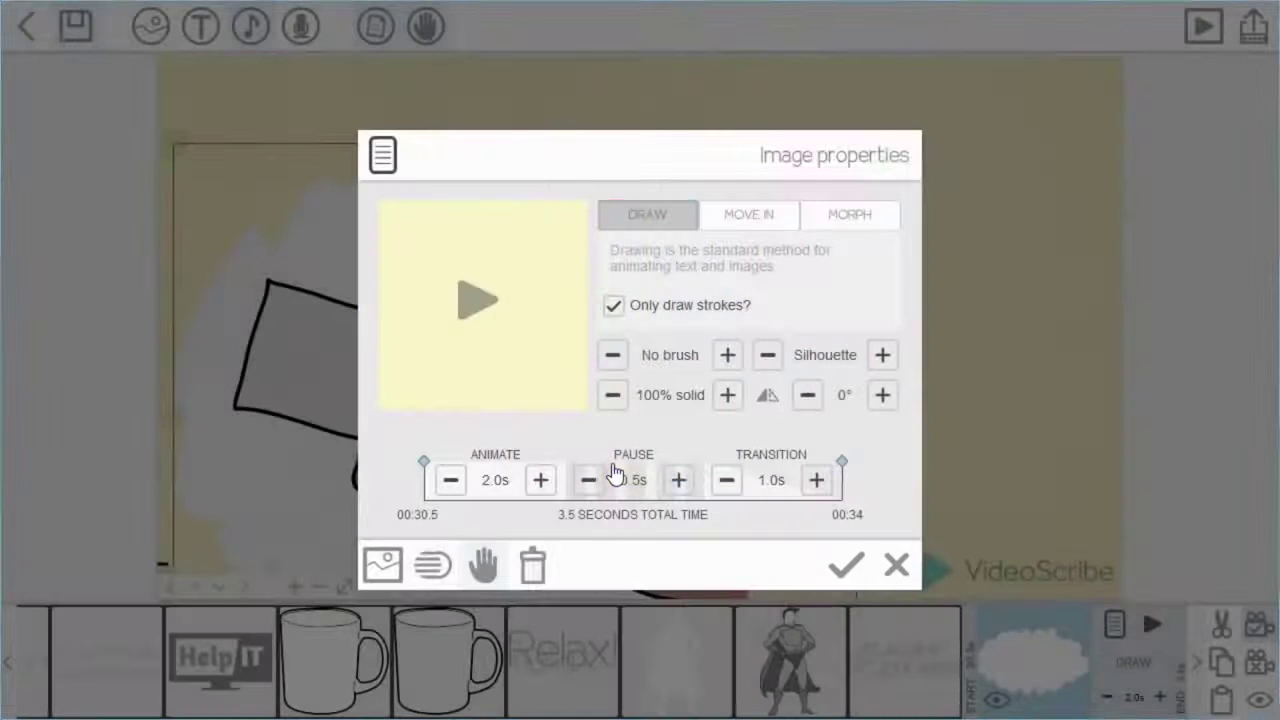
{"action": "left_click", "coordinate": [846, 566]}
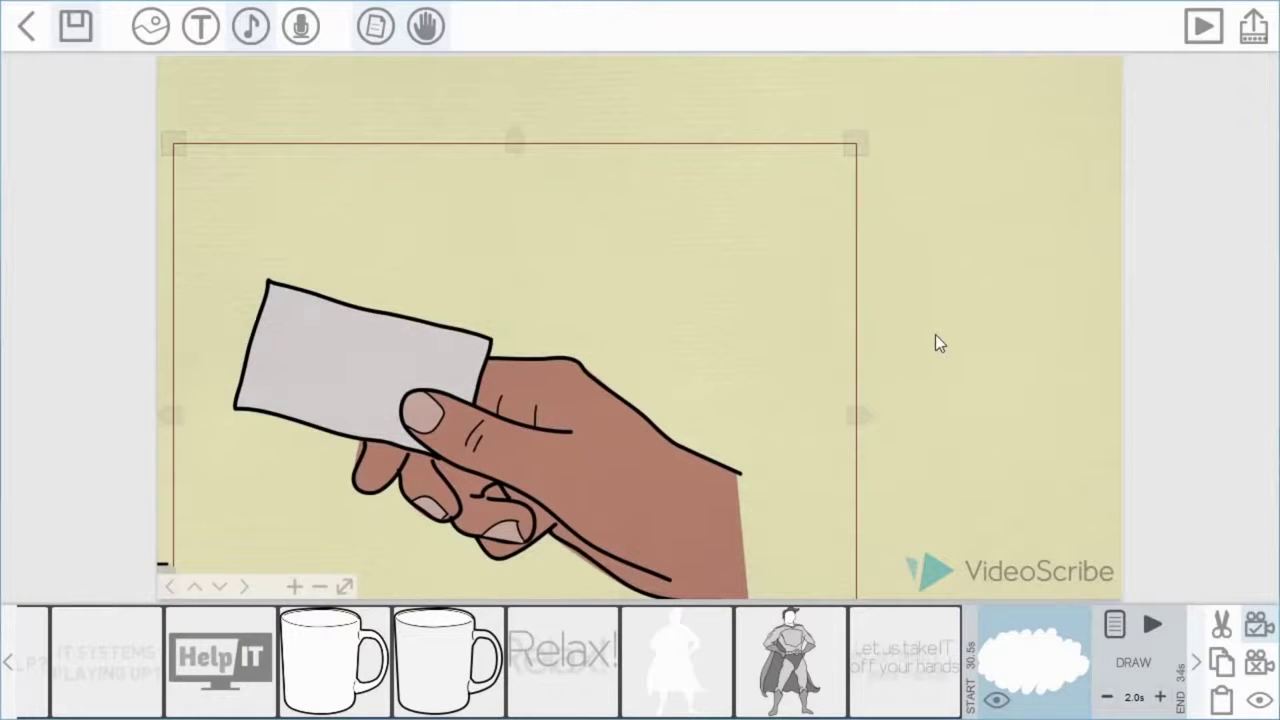